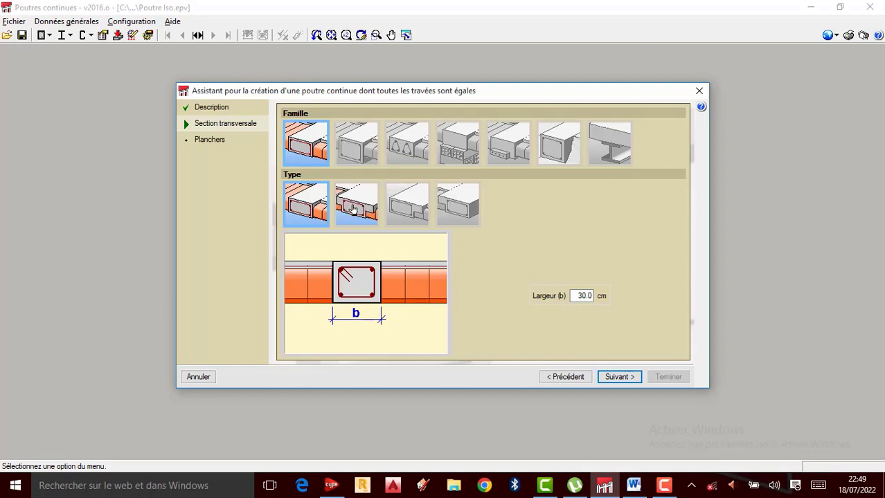
{"action": "left_click", "coordinate": [353, 152]}
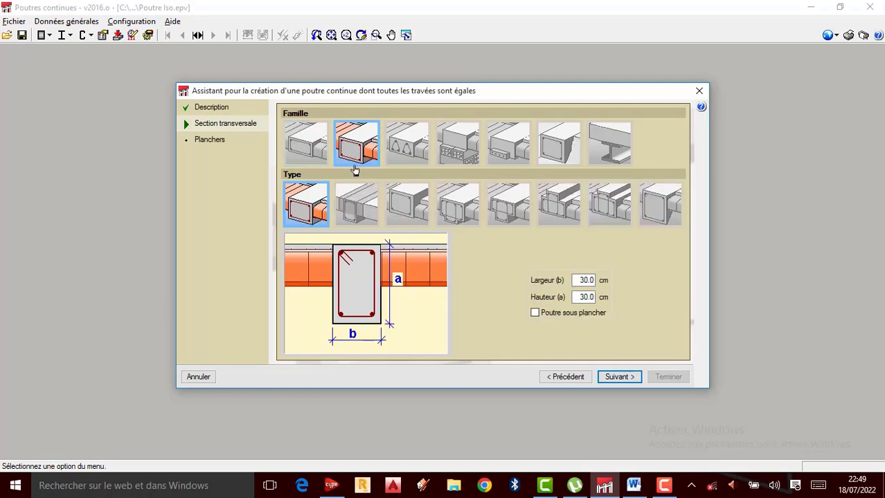
{"action": "left_click", "coordinate": [363, 202]}
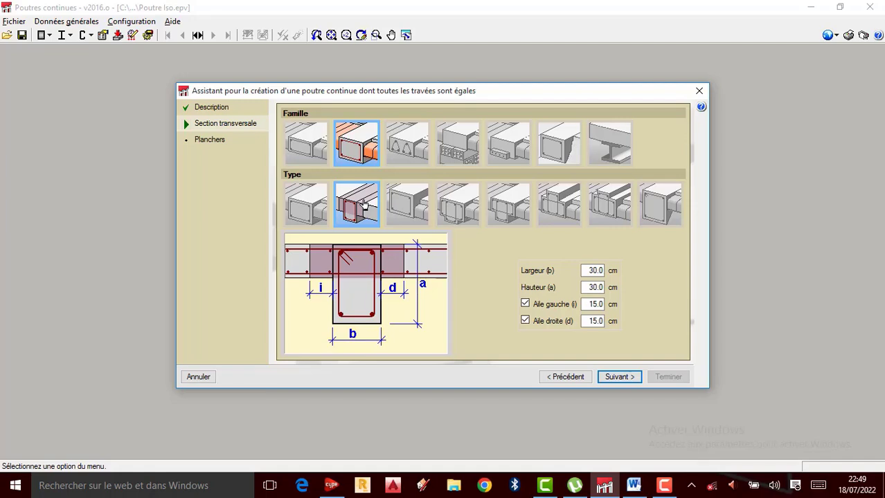
{"action": "left_click", "coordinate": [409, 202]}
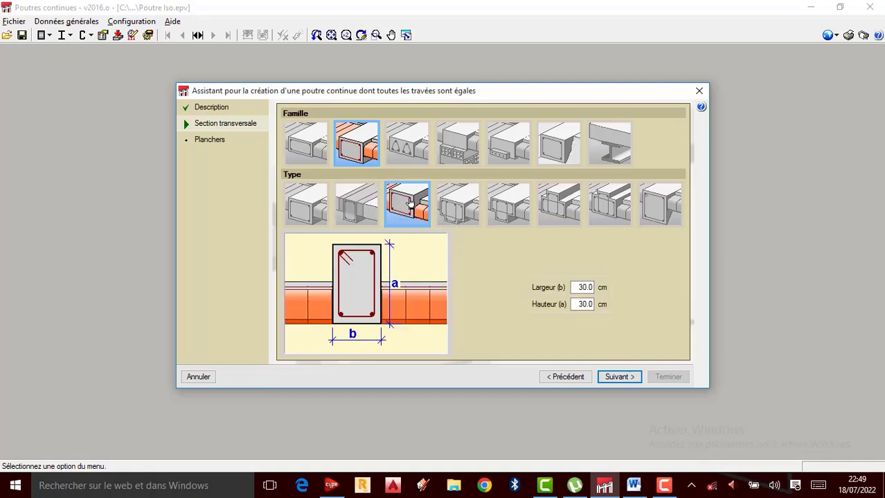
{"action": "left_click", "coordinate": [461, 214]}
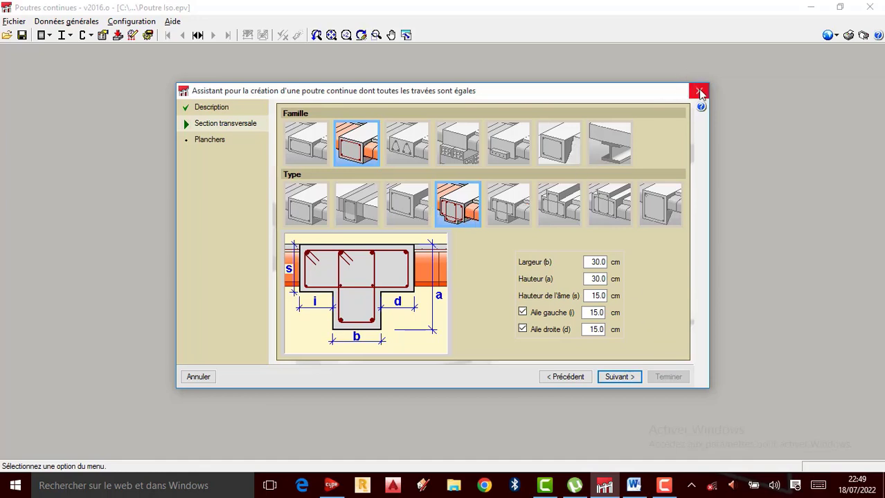
{"action": "left_click", "coordinate": [699, 92]}
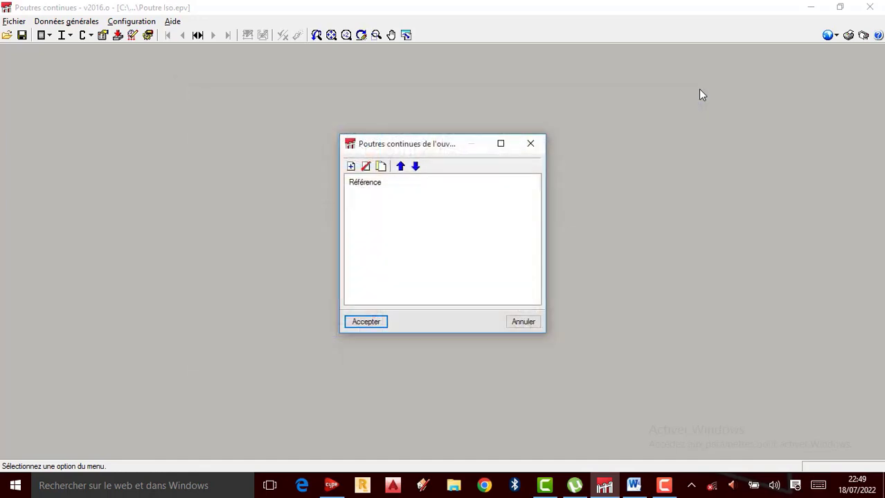
{"action": "left_click", "coordinate": [539, 144]}
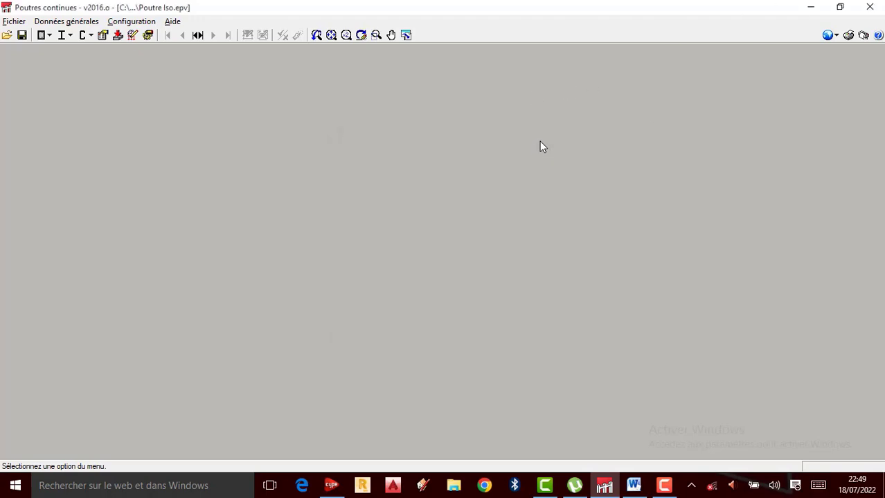
Step: Close the Poutre Iso job without saving it, exit the beam program and refresh the desktop
{"action": "left_click", "coordinate": [866, 7]}
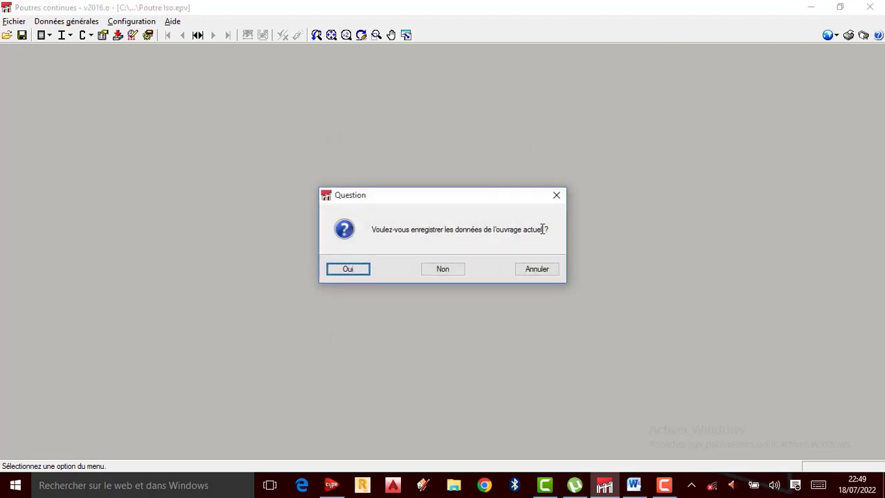
{"action": "left_click", "coordinate": [443, 269]}
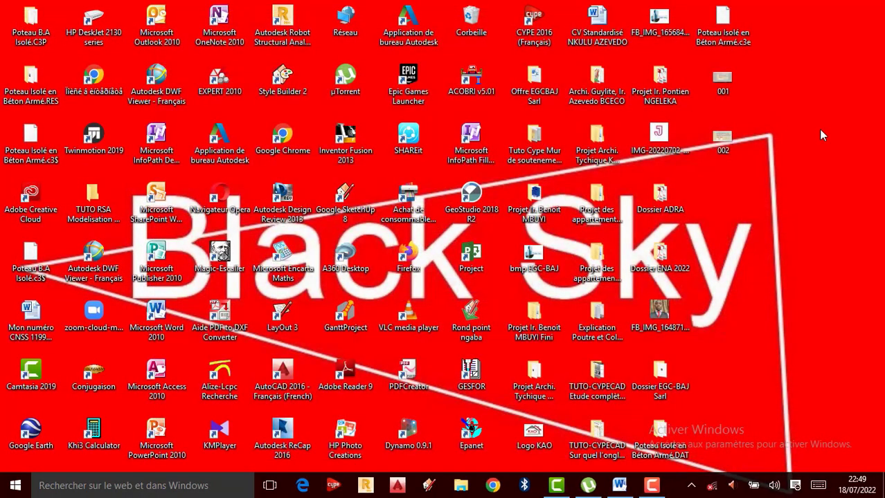
{"action": "right_click", "coordinate": [818, 129]}
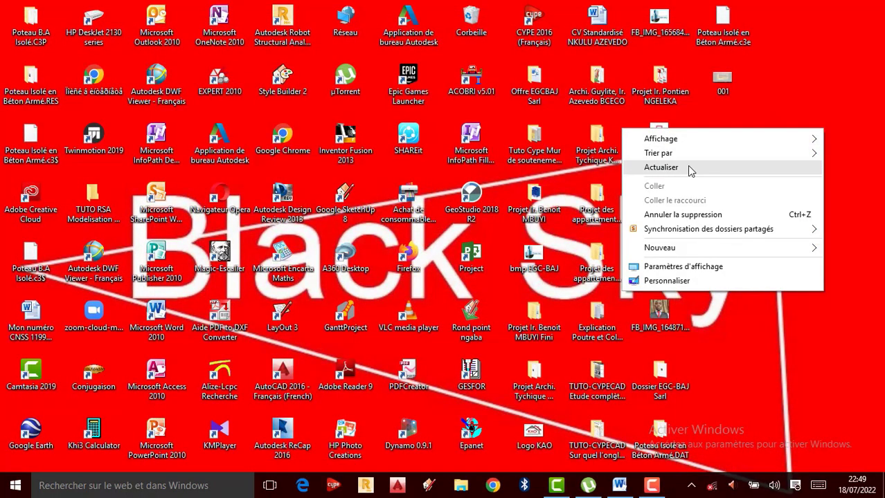
{"action": "left_click", "coordinate": [684, 168]}
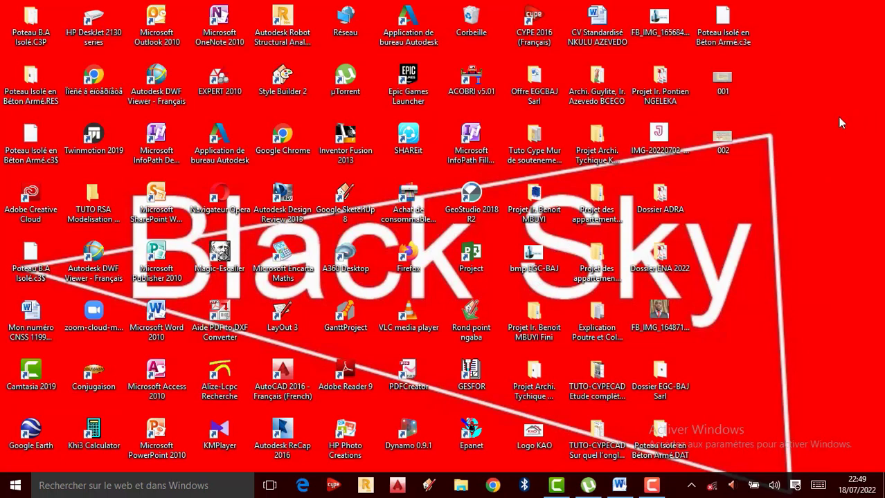
{"action": "right_click", "coordinate": [829, 136]}
{"action": "left_click", "coordinate": [715, 168]}
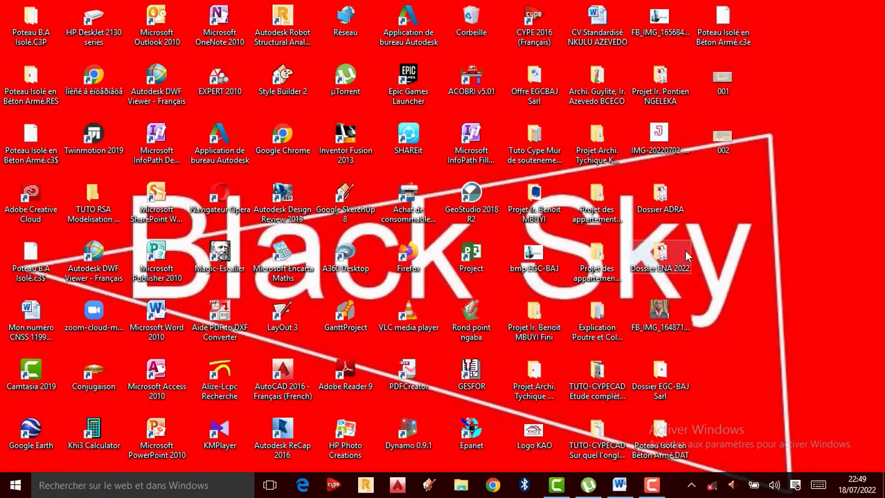
Step: Launch CYPE 2016 and open the Poutres continues program from the Structures group
{"action": "left_click", "coordinate": [334, 486]}
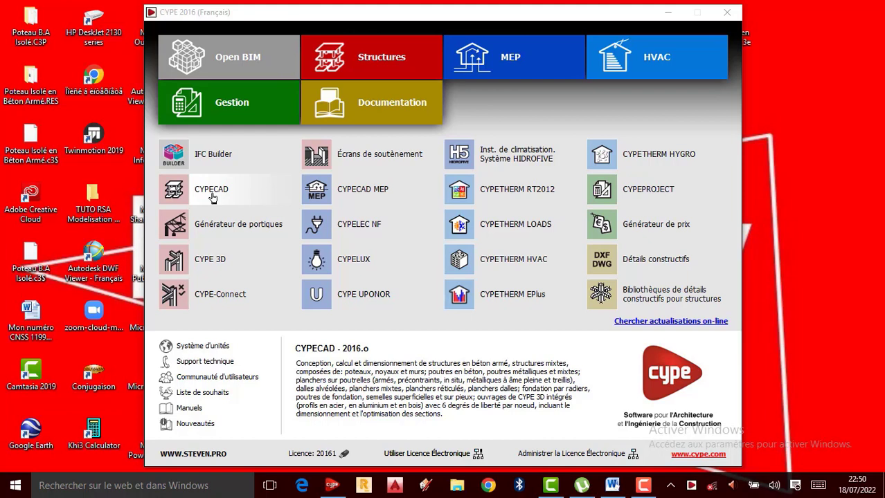
{"action": "left_click", "coordinate": [360, 68]}
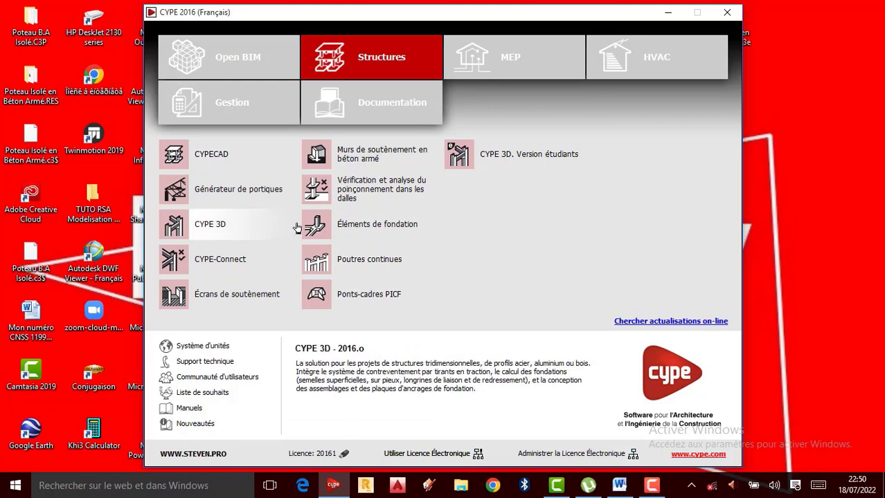
{"action": "left_click", "coordinate": [362, 268]}
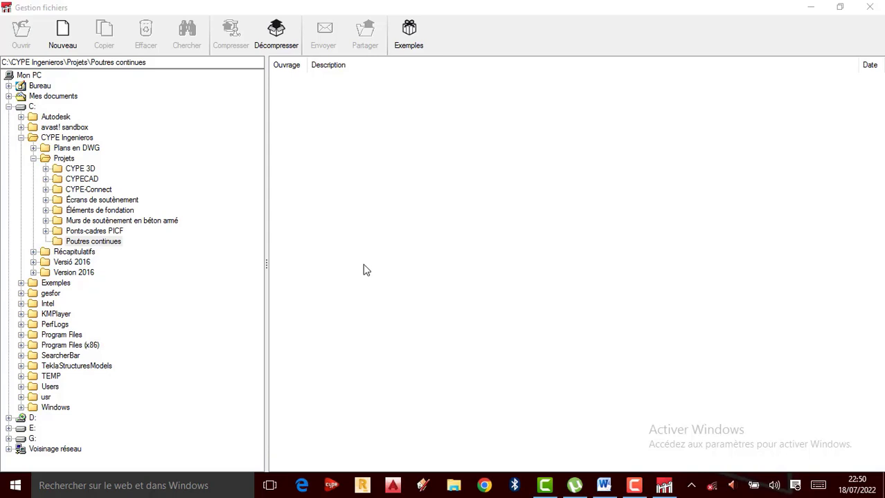
Step: Start a new job in the Poutres continues folder with the file name "Poutre B.A Isostatique"
{"action": "left_click", "coordinate": [63, 35]}
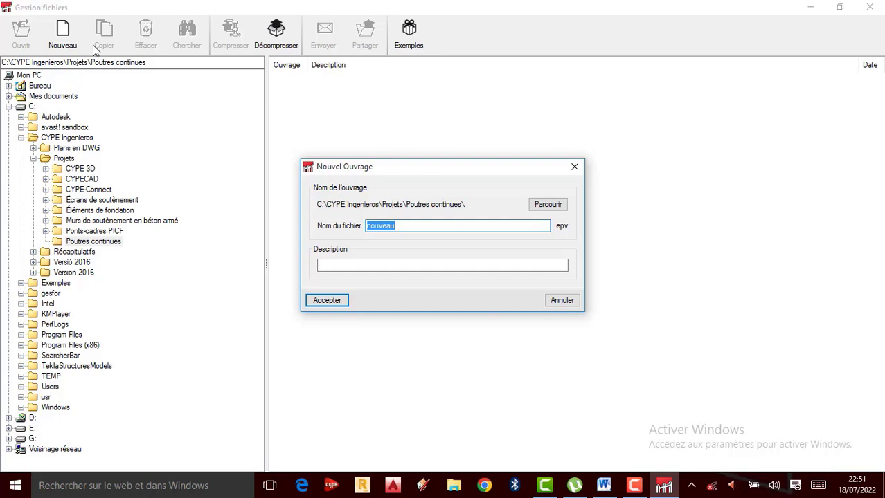
{"action": "type", "text": "Poutre B.A Isostatique"}
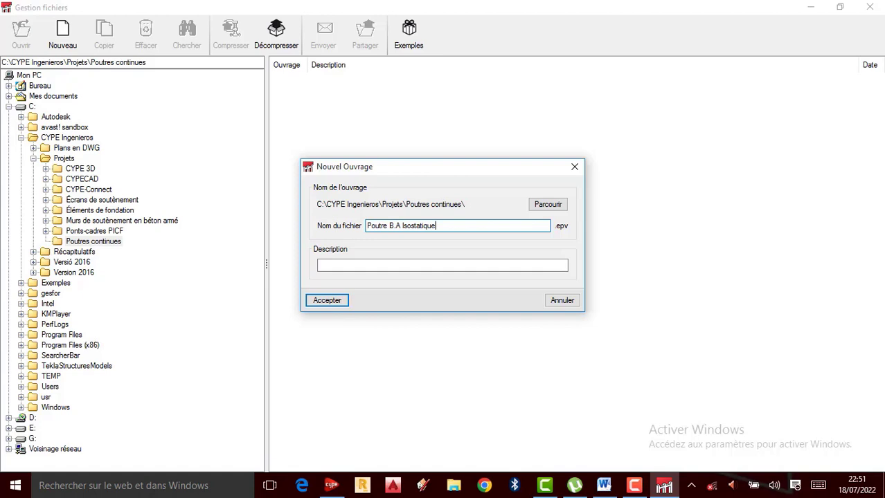
Step: Enter the author's name followed by "Tutoriels" as the job description and create the job
{"action": "left_click", "coordinate": [332, 265]}
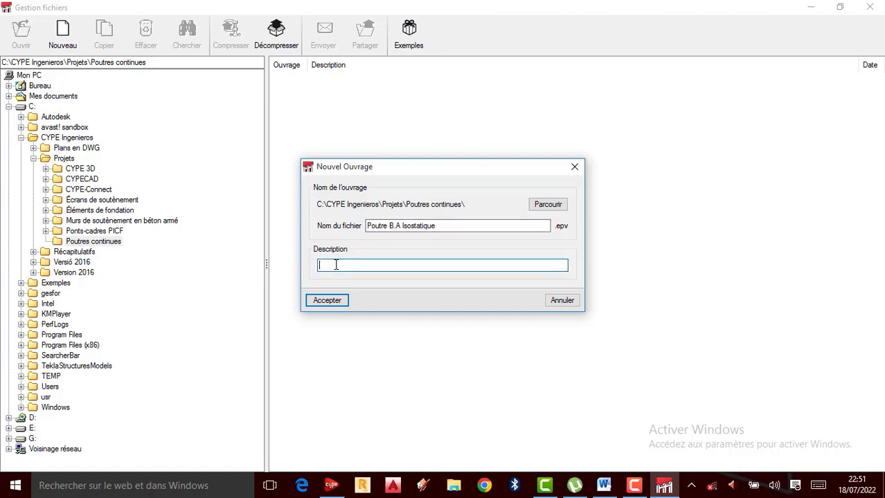
{"action": "type", "text": "J.Nk"}
{"action": "type", "text": "unga Tutoriels"}
{"action": "left_click", "coordinate": [325, 301]}
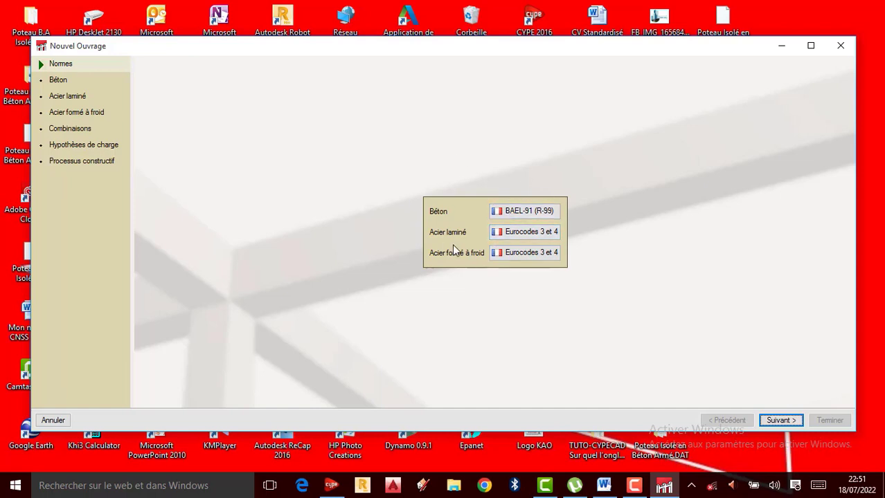
Step: Set the concrete standard to France, BAEL-91 (R-99), with DTU 13.12 for foundations
{"action": "left_click", "coordinate": [523, 216]}
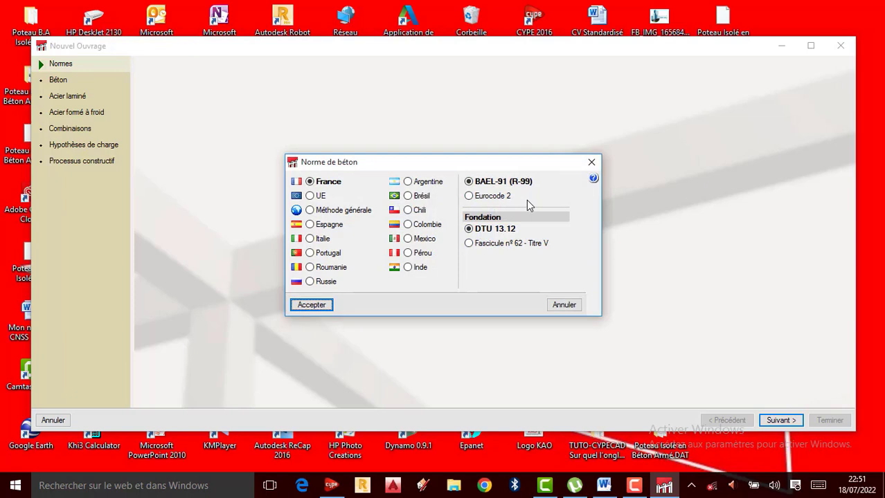
{"action": "mouse_move", "coordinate": [530, 185]}
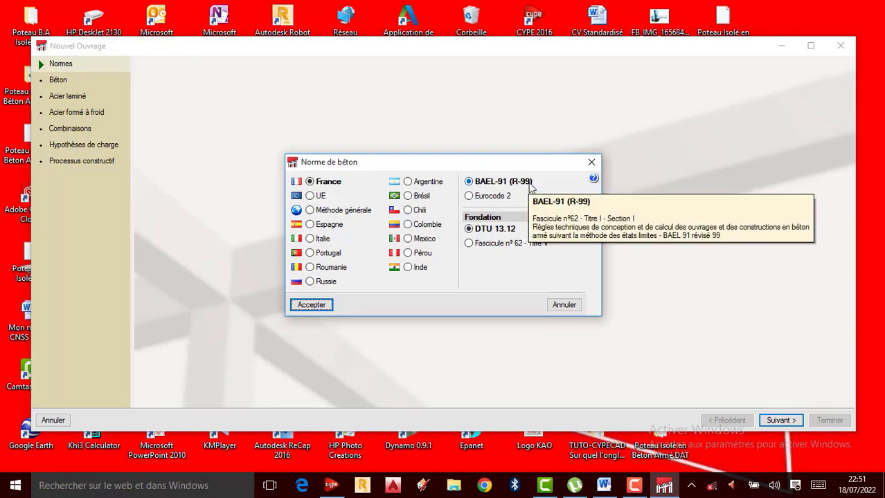
{"action": "left_click", "coordinate": [471, 201]}
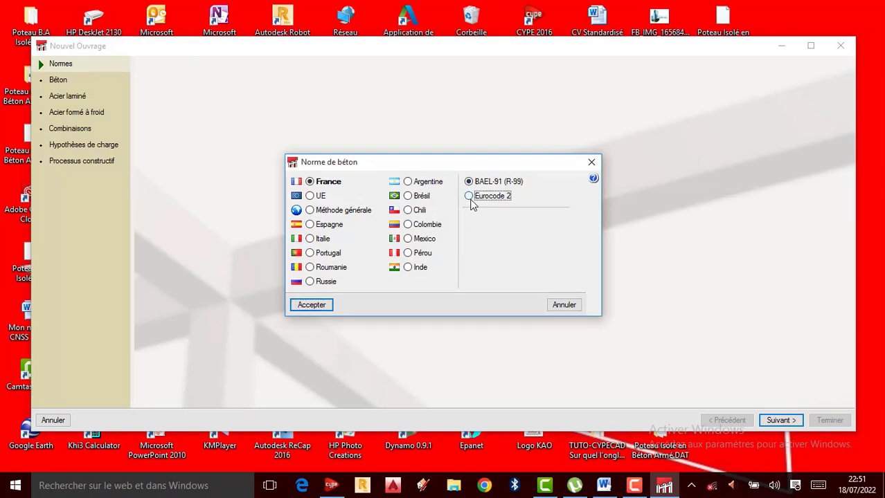
{"action": "mouse_move", "coordinate": [471, 203]}
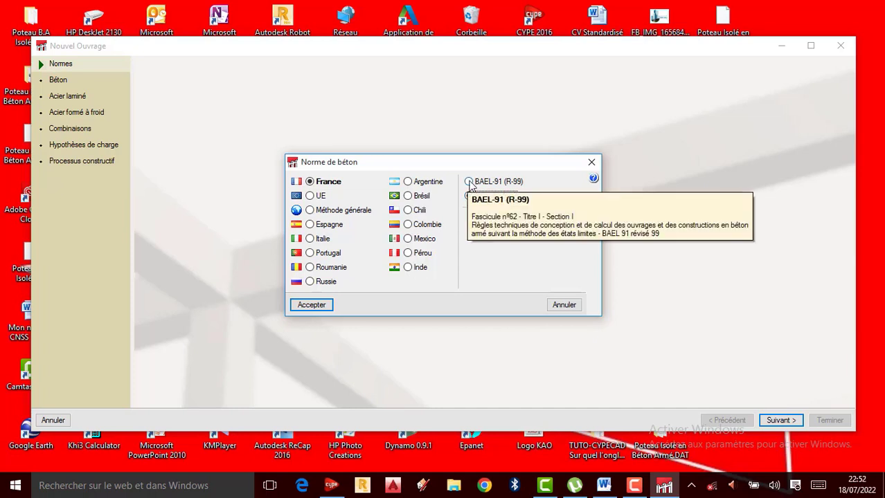
{"action": "left_click", "coordinate": [470, 183]}
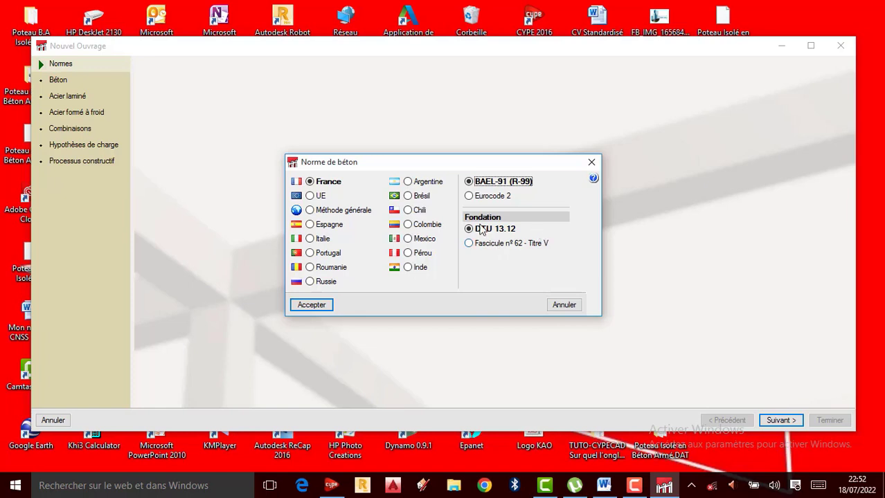
{"action": "left_click", "coordinate": [316, 309]}
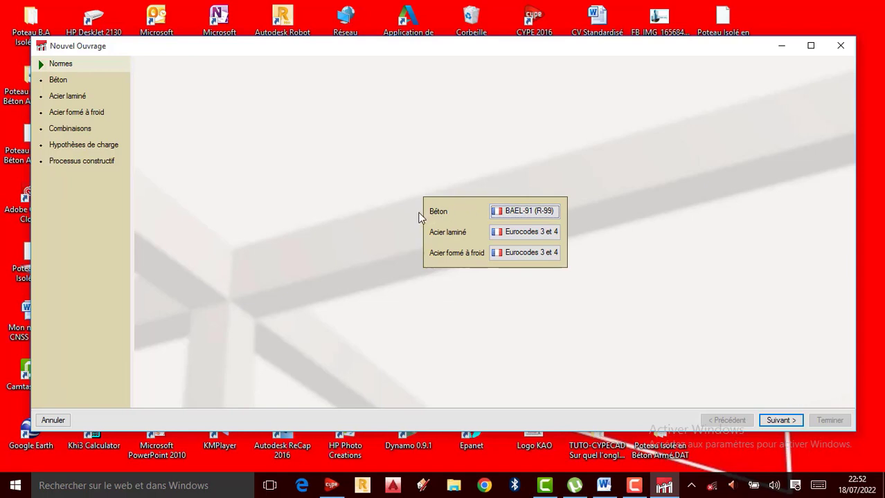
Step: Choose B25 concrete for the floors and set the maximum aggregate size to 25 mm
{"action": "left_click", "coordinate": [780, 420]}
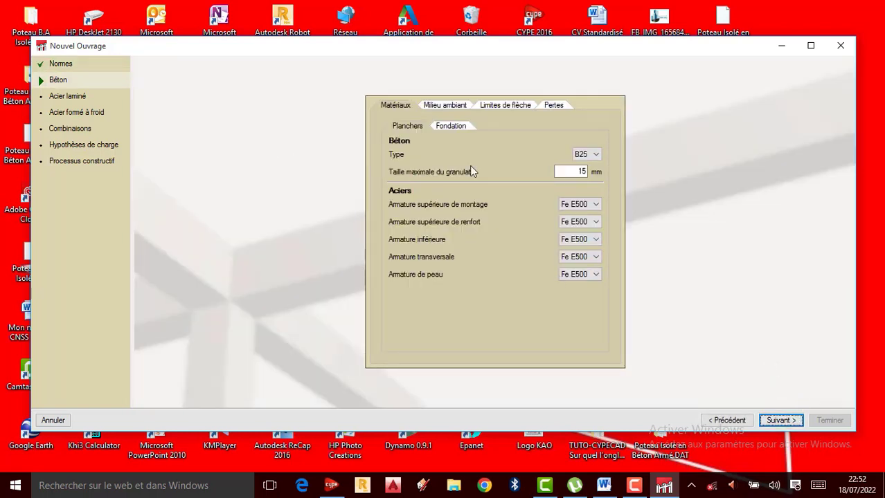
{"action": "left_click", "coordinate": [596, 157]}
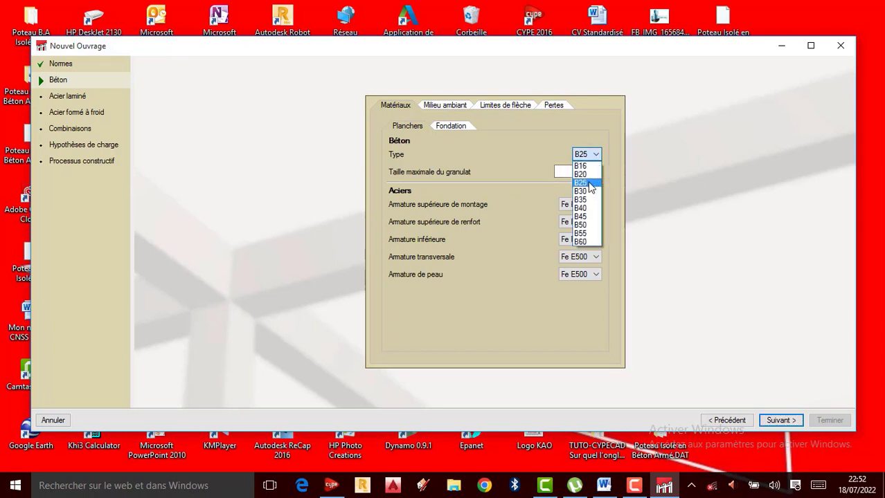
{"action": "left_click", "coordinate": [589, 184]}
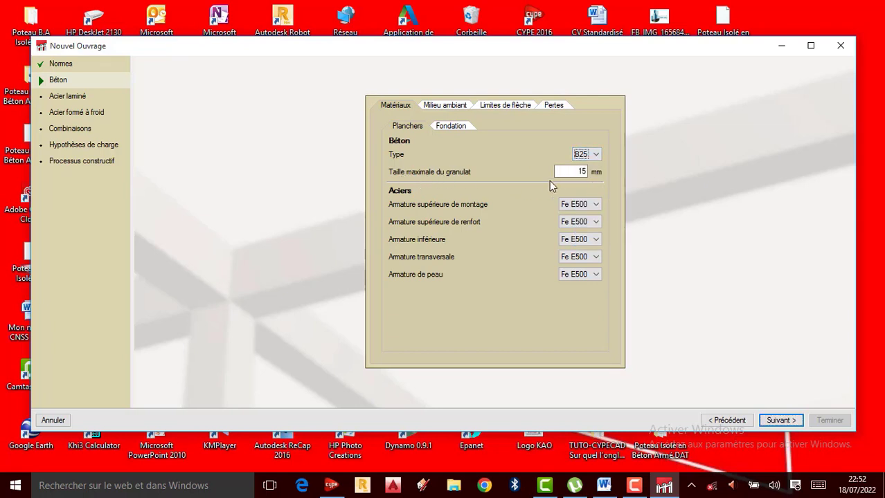
{"action": "double_click", "coordinate": [585, 172]}
{"action": "type", "text": "25"}
Step: Set the floor steel to Fe E400 for upper mounting, upper strengthening, lower, transverse and skin reinforcement
{"action": "left_click", "coordinate": [591, 205]}
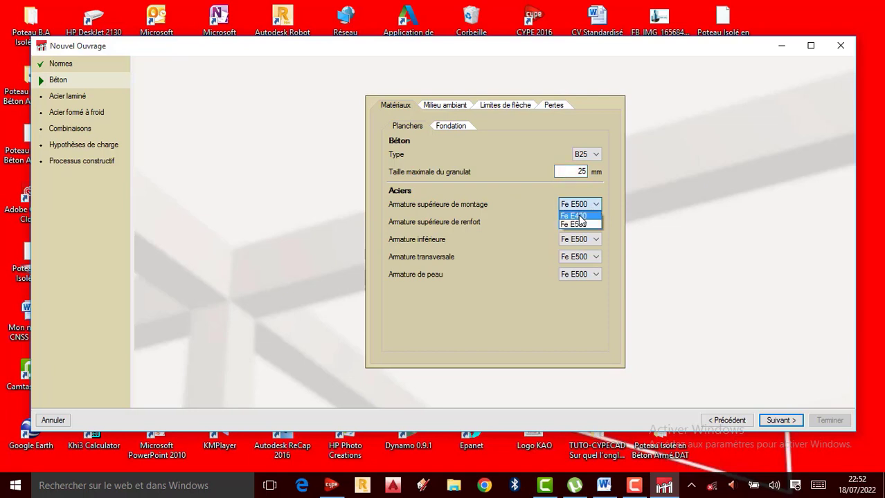
{"action": "left_click", "coordinate": [580, 217]}
{"action": "left_click", "coordinate": [580, 222]}
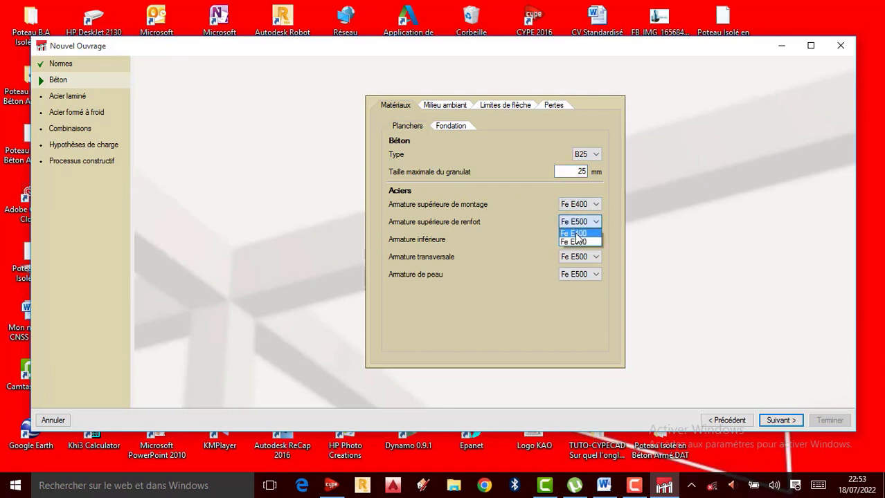
{"action": "left_click", "coordinate": [580, 232]}
{"action": "left_click", "coordinate": [585, 240]}
{"action": "left_click", "coordinate": [583, 259]}
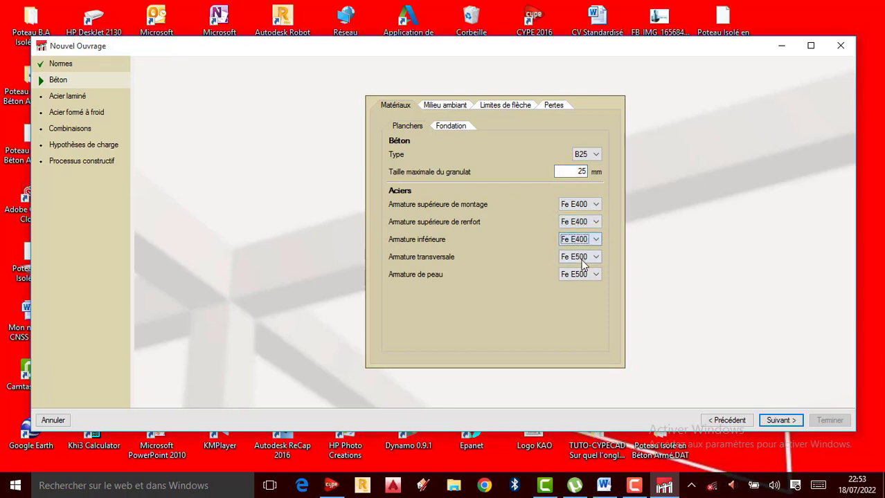
{"action": "left_click", "coordinate": [586, 258]}
{"action": "left_click", "coordinate": [592, 277]}
{"action": "left_click", "coordinate": [581, 275]}
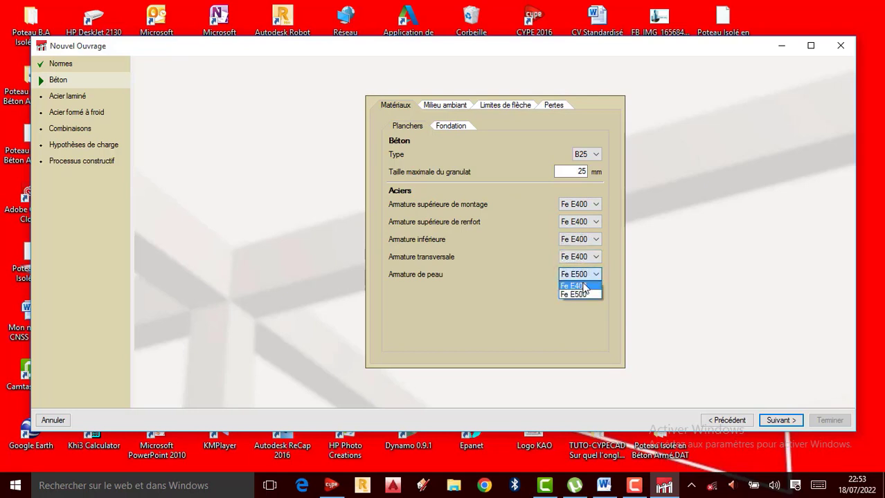
{"action": "left_click", "coordinate": [585, 293]}
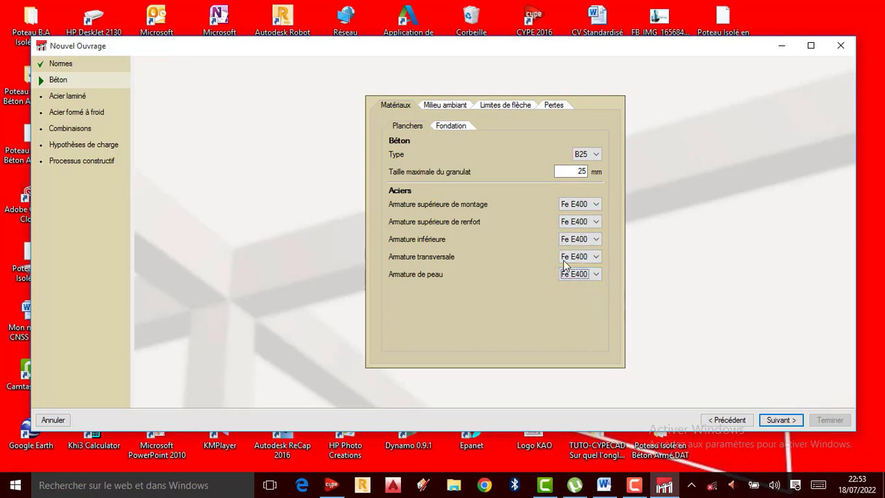
Step: Finish the job setup with the default steel, combination and load settings, keeping S235 steels and formwork removal at 28 days
{"action": "left_click", "coordinate": [780, 422]}
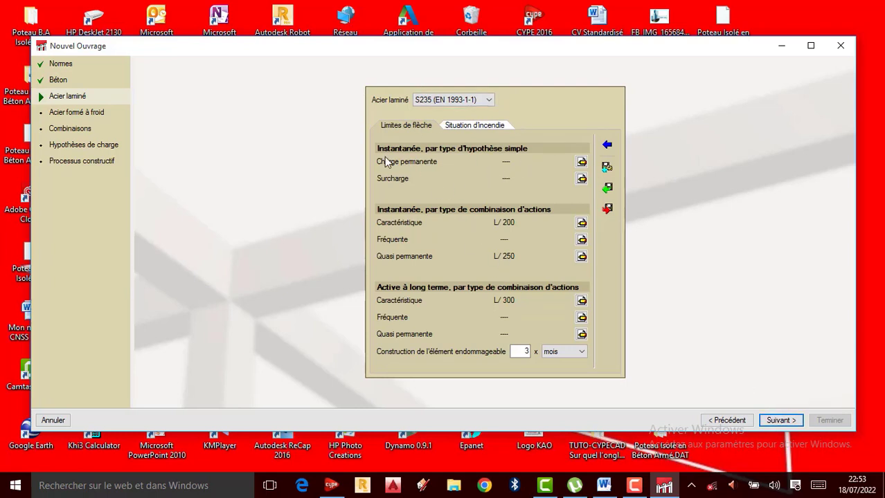
{"action": "left_click", "coordinate": [581, 162]}
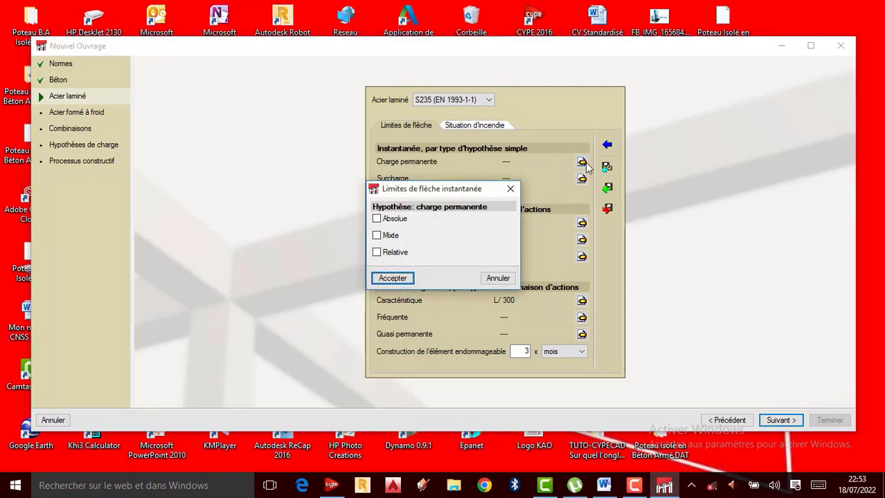
{"action": "left_click", "coordinate": [408, 279]}
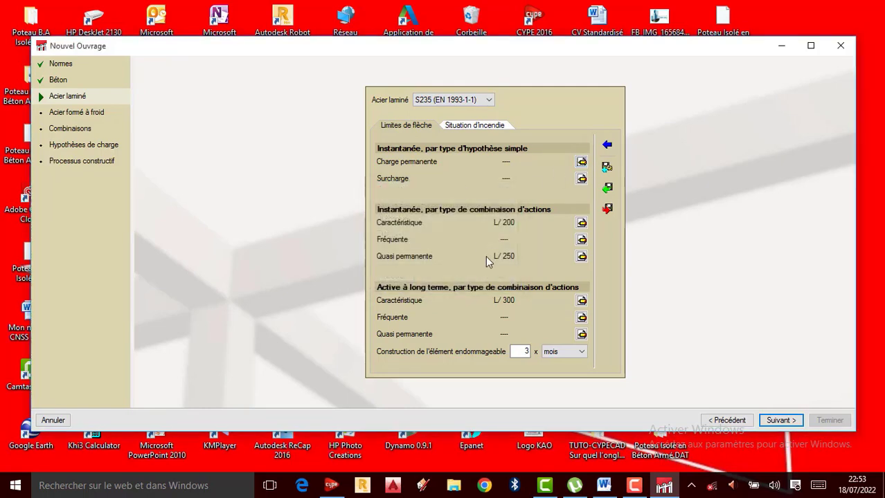
{"action": "left_click", "coordinate": [786, 422]}
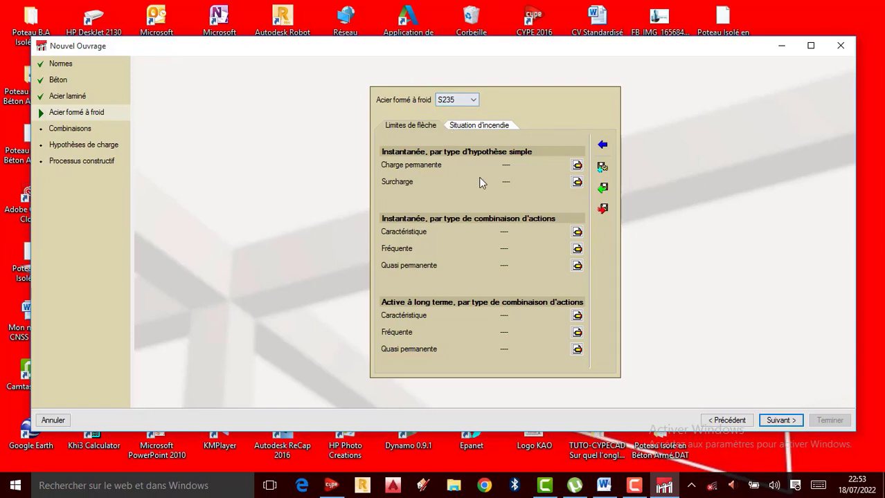
{"action": "left_click", "coordinate": [780, 421]}
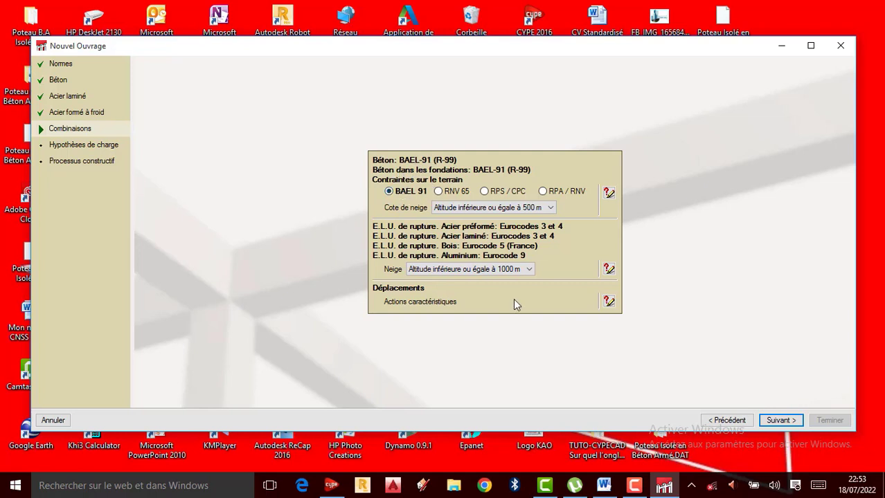
{"action": "left_click", "coordinate": [788, 421]}
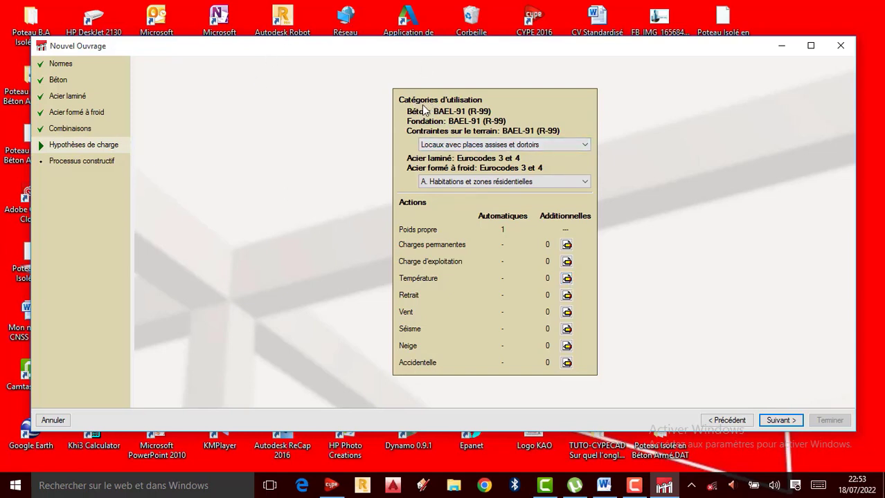
{"action": "left_click", "coordinate": [781, 420]}
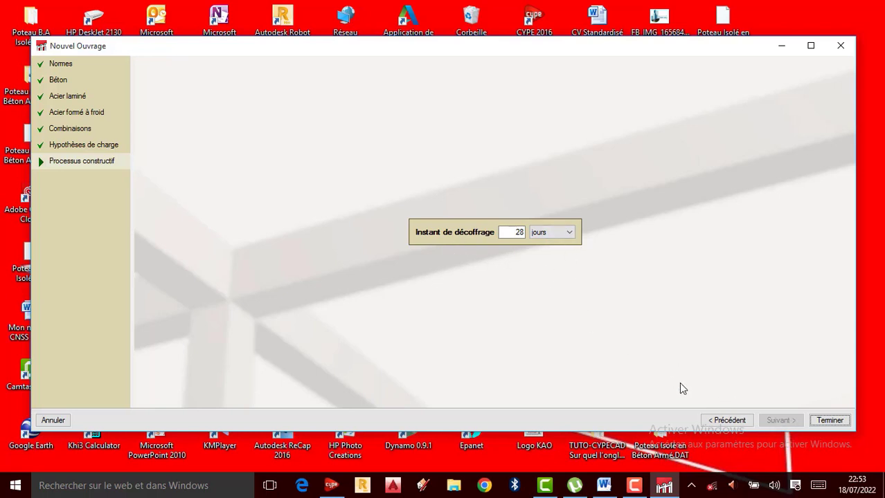
{"action": "left_click", "coordinate": [831, 422]}
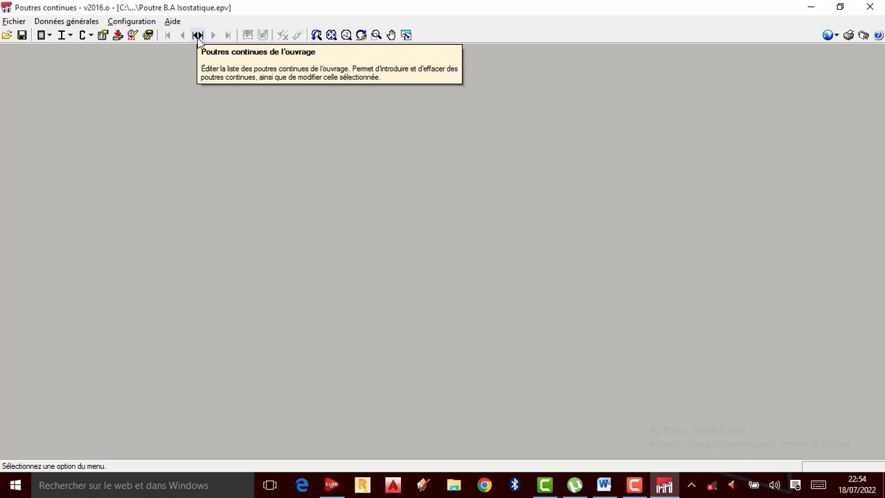
Step: Add a new continuous beam to the job with the reference "Poutre B.A Isostatique"
{"action": "left_click", "coordinate": [198, 36]}
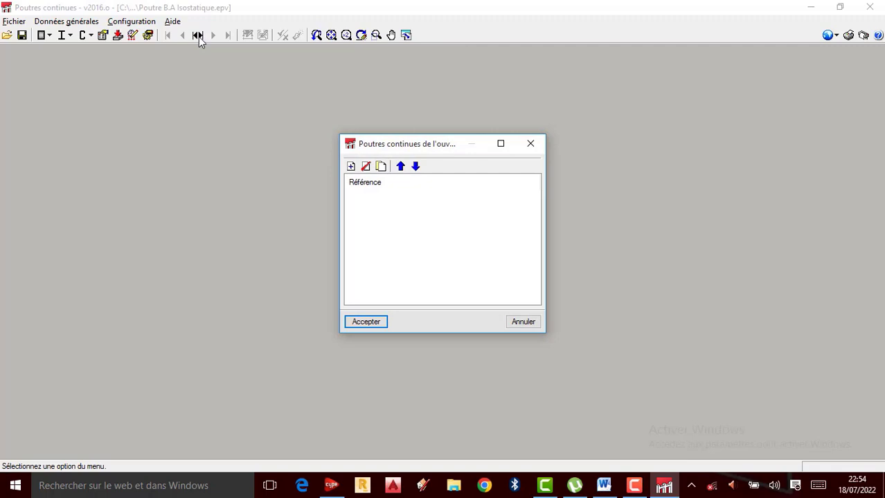
{"action": "left_click", "coordinate": [351, 167]}
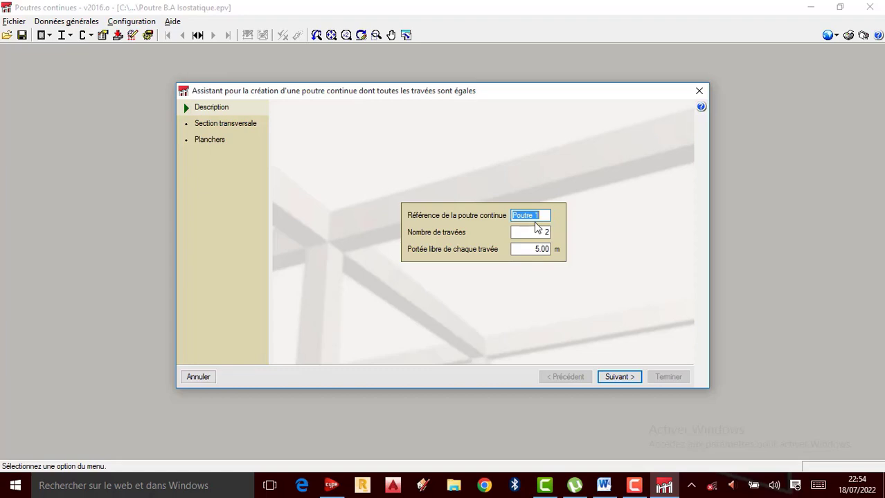
{"action": "type", "text": "po"}
{"action": "key", "text": "BackSpace"}
{"action": "key", "text": "BackSpace"}
{"action": "type", "text": "Poutre B.A Isostatique"}
Step: Set the beam to 1 span with a clear span of 4 m and proceed to its cross-section
{"action": "left_click", "coordinate": [546, 232]}
{"action": "left_click", "coordinate": [546, 232]}
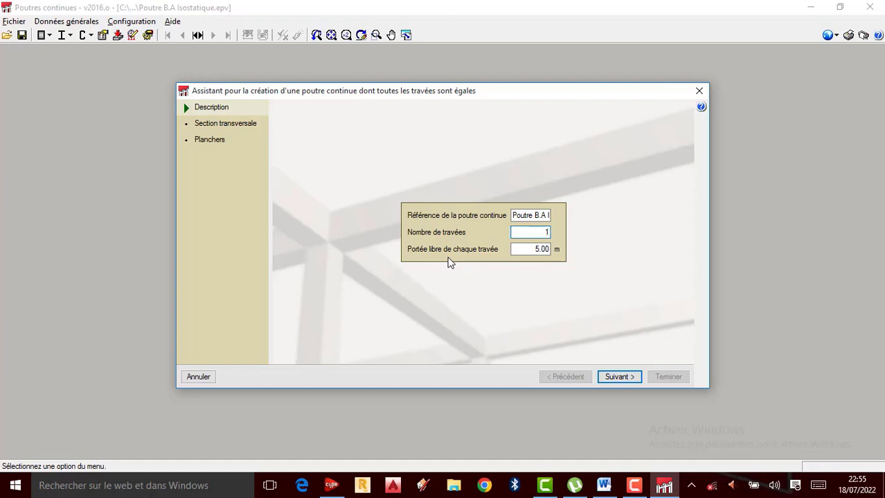
{"action": "left_click", "coordinate": [526, 249]}
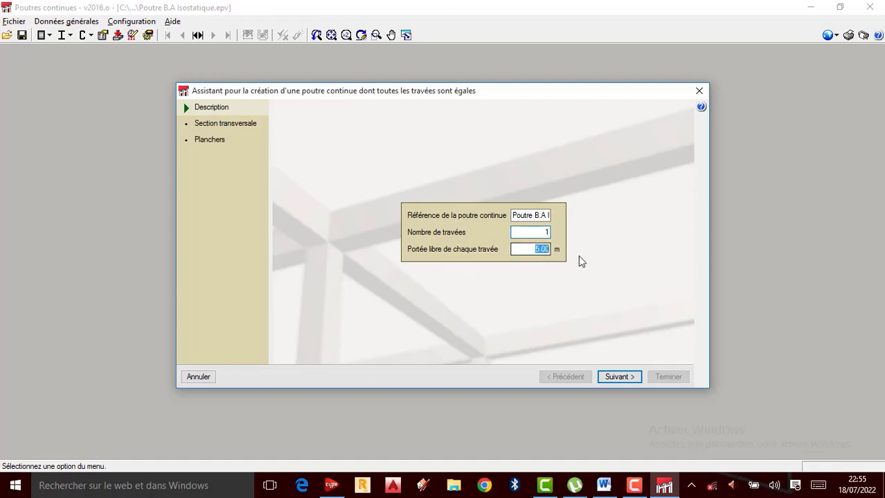
{"action": "type", "text": "4"}
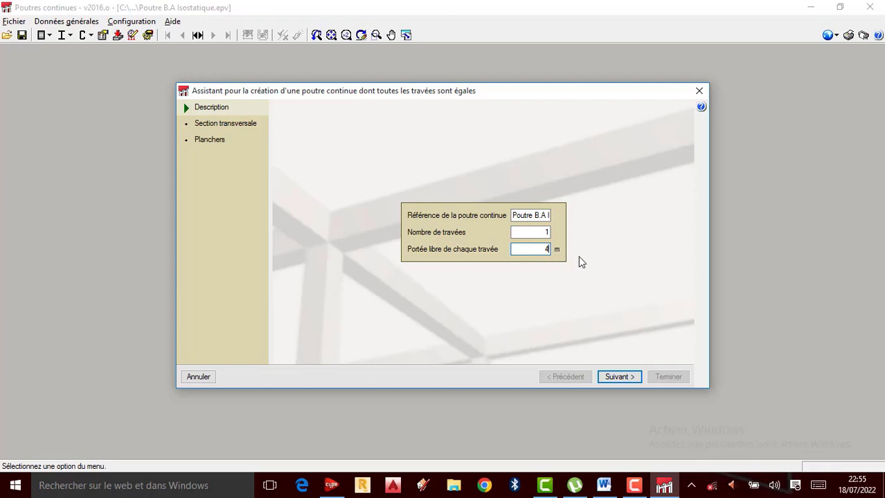
{"action": "type", "text": ".5"}
{"action": "key", "text": "BackSpace"}
{"action": "key", "text": "BackSpace"}
{"action": "left_click", "coordinate": [618, 380]}
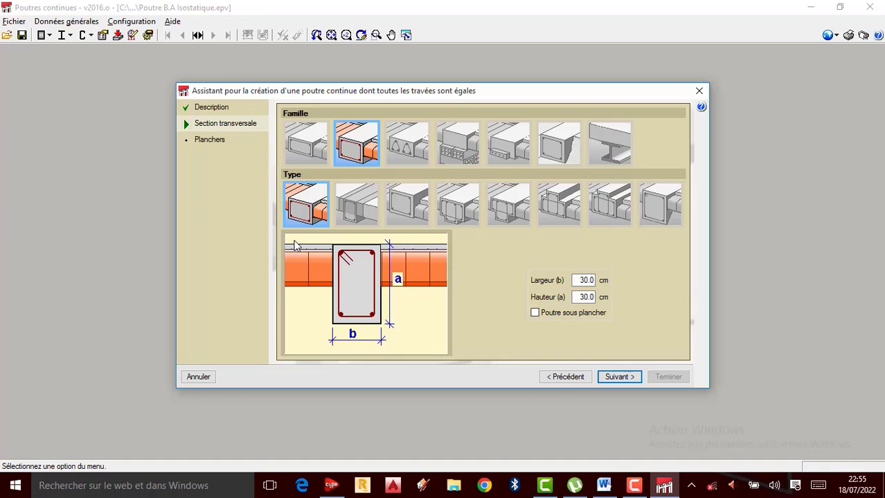
Step: Compare the available beam section families, from flat and lattice to foundation and steel beams, ending on the dropped concrete beam family
{"action": "left_click", "coordinate": [315, 150]}
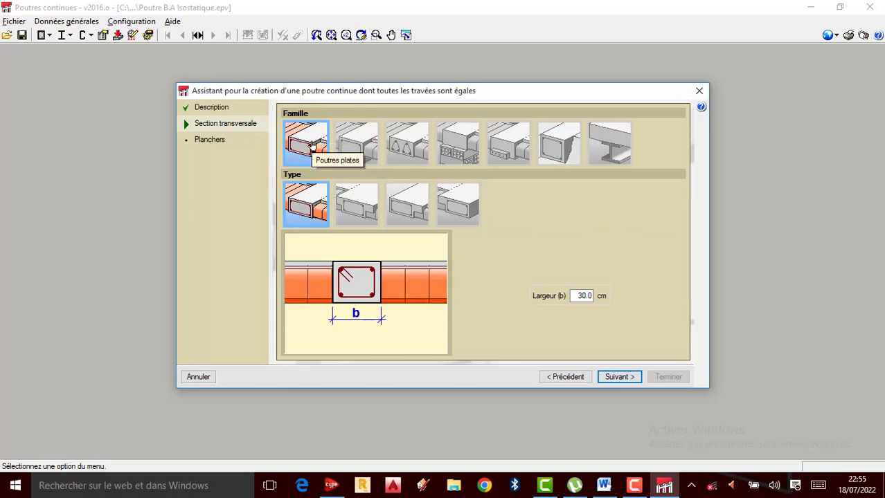
{"action": "left_click", "coordinate": [358, 152]}
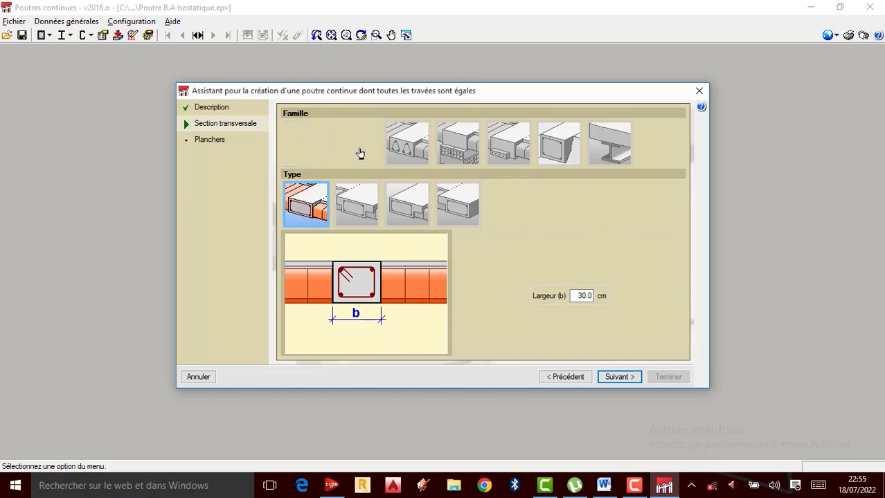
{"action": "left_click", "coordinate": [409, 152]}
{"action": "left_click", "coordinate": [460, 154]}
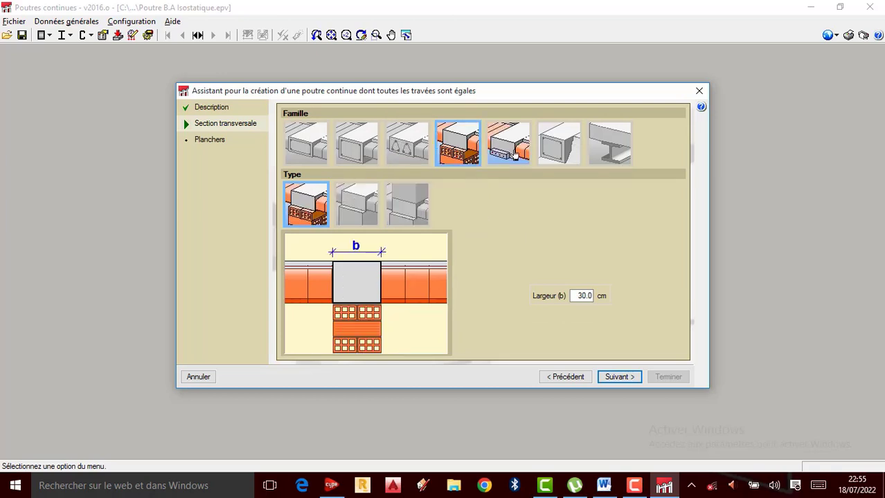
{"action": "left_click", "coordinate": [515, 156]}
{"action": "left_click", "coordinate": [557, 150]}
{"action": "left_click", "coordinate": [606, 153]}
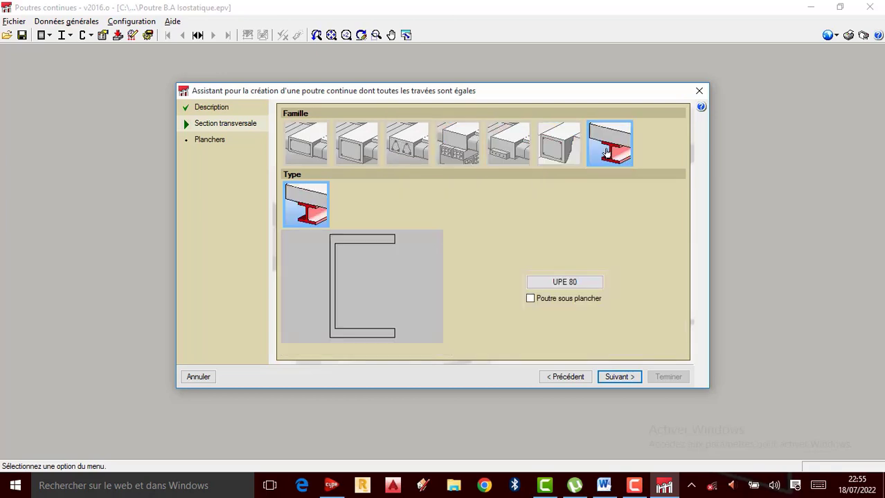
{"action": "left_click", "coordinate": [558, 152]}
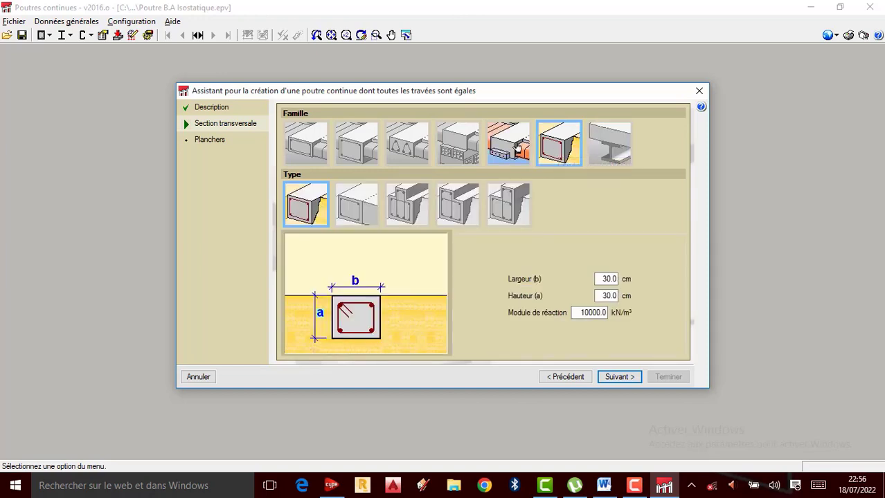
{"action": "left_click", "coordinate": [516, 147]}
{"action": "left_click", "coordinate": [463, 149]}
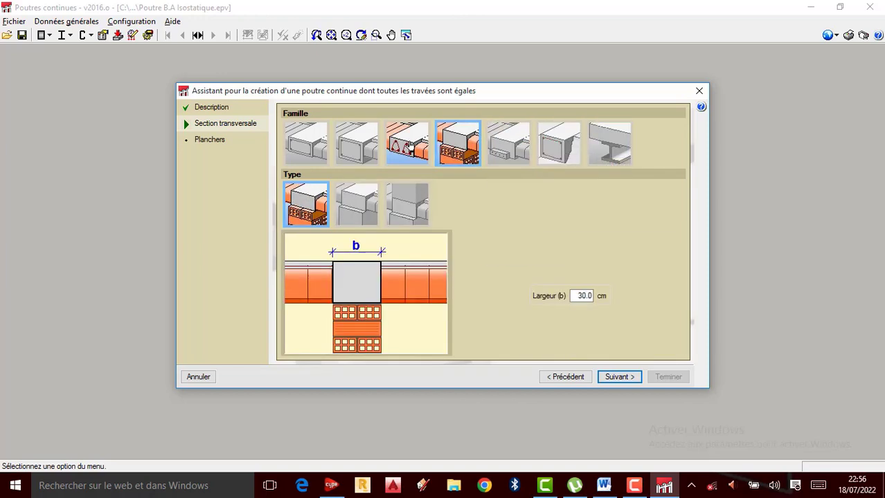
{"action": "left_click", "coordinate": [410, 146]}
{"action": "left_click", "coordinate": [460, 149]}
{"action": "left_click", "coordinate": [407, 145]}
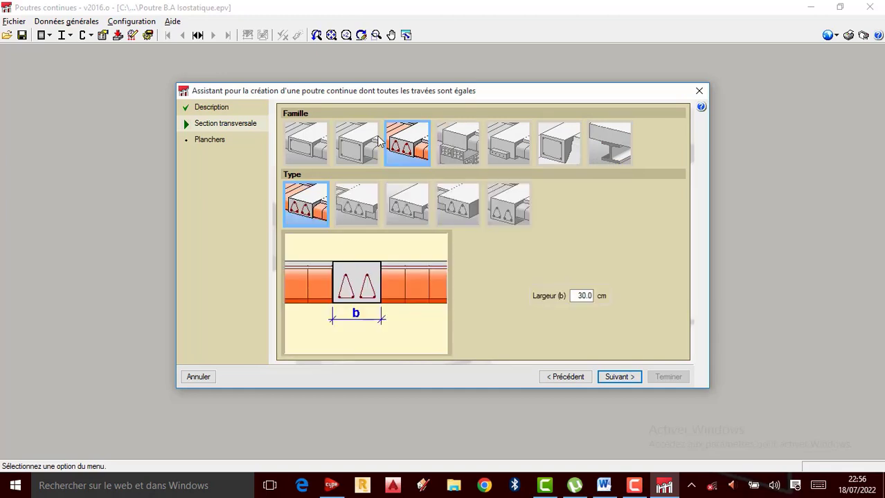
{"action": "left_click", "coordinate": [378, 142]}
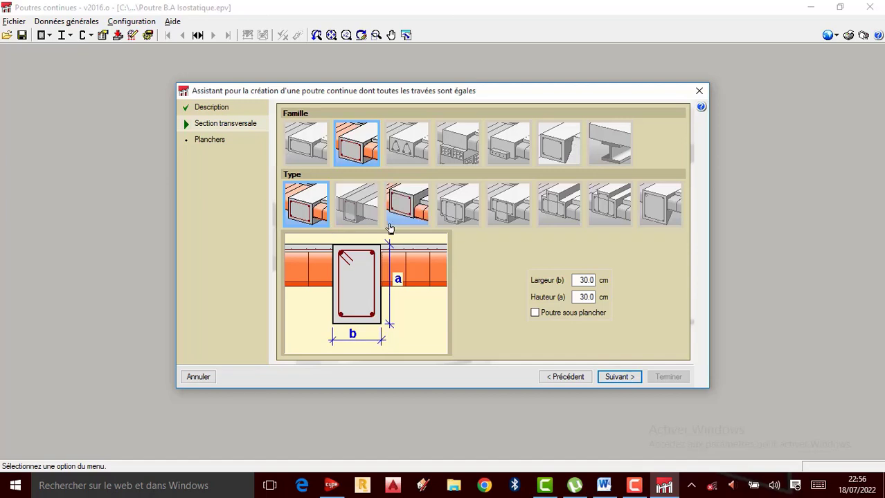
Step: Choose the dropped T-section type with both flanges and set its width to 20 cm and height to 45 cm
{"action": "left_click", "coordinate": [359, 221]}
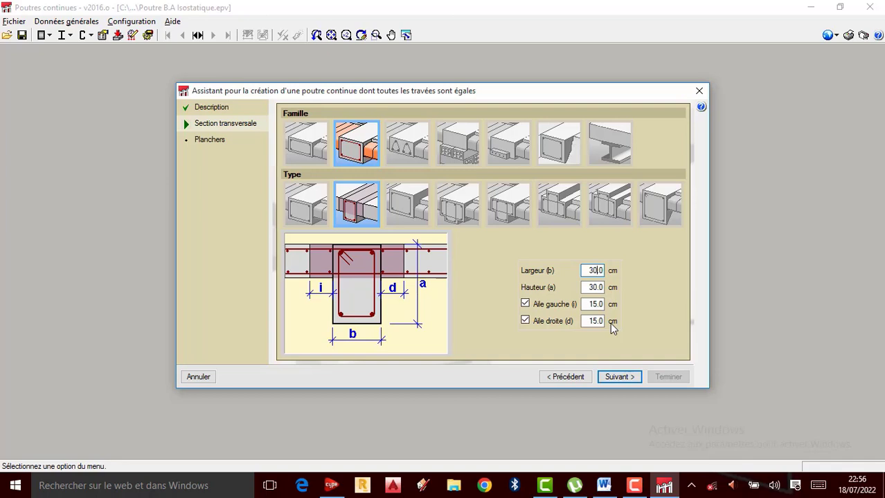
{"action": "key", "text": "BackSpace"}
{"action": "key", "text": "BackSpace"}
{"action": "key", "text": "BackSpace"}
{"action": "type", "text": "20"}
{"action": "left_click", "coordinate": [597, 288]}
{"action": "key", "text": "BackSpace"}
{"action": "key", "text": "BackSpace"}
{"action": "type", "text": "45."}
{"action": "left_click", "coordinate": [622, 377]}
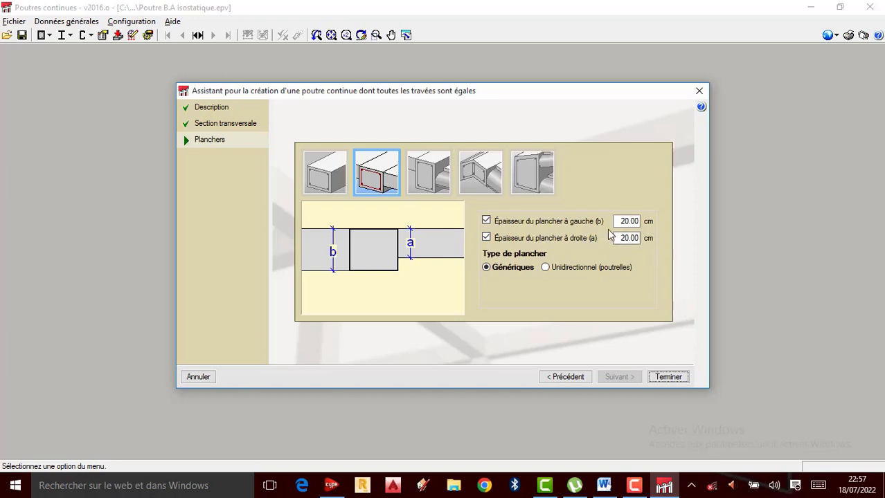
Step: Keep generic floors 20 cm thick on both sides of the beam, then finish the beam and accept the job's beam list
{"action": "left_click", "coordinate": [626, 221]}
{"action": "left_click", "coordinate": [546, 267]}
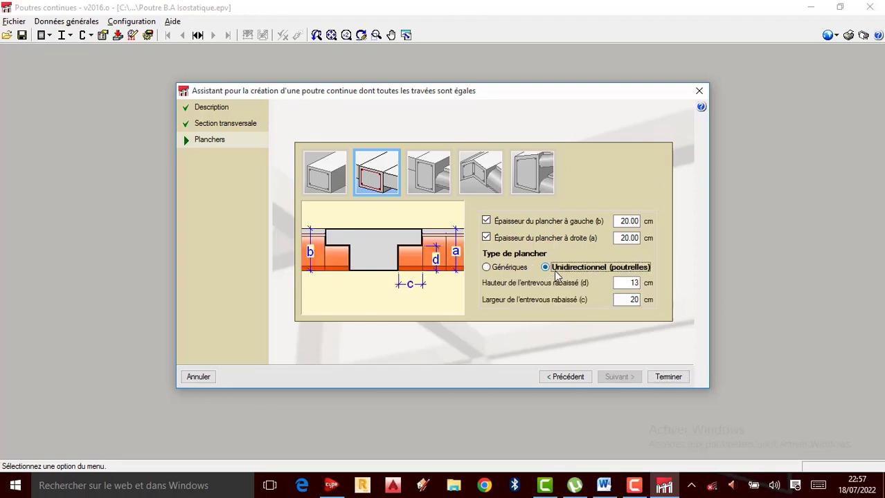
{"action": "left_click", "coordinate": [486, 268]}
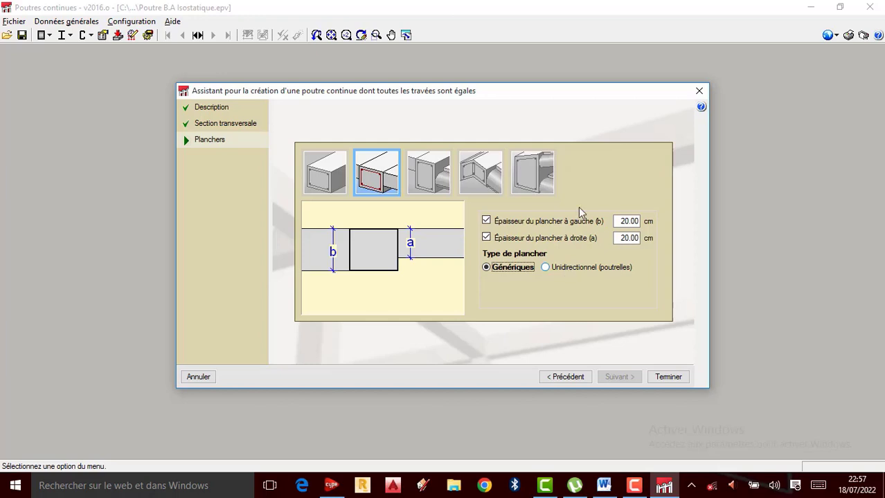
{"action": "left_click", "coordinate": [669, 377]}
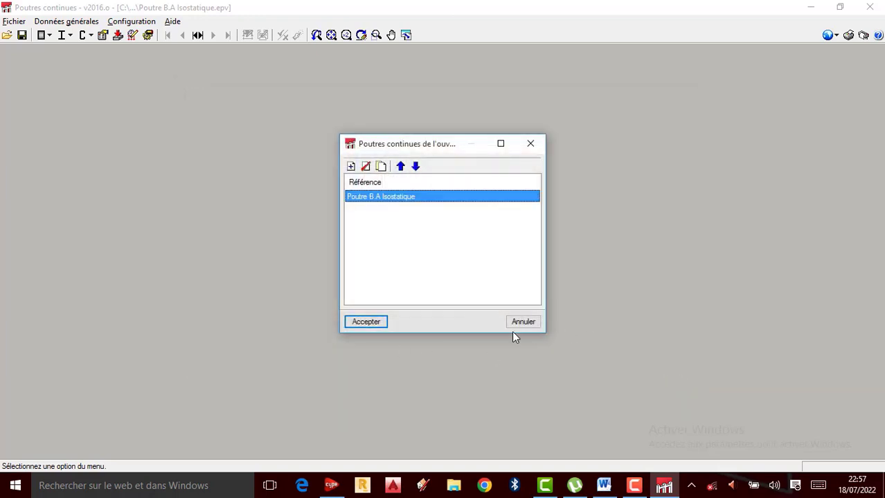
{"action": "left_click", "coordinate": [369, 323]}
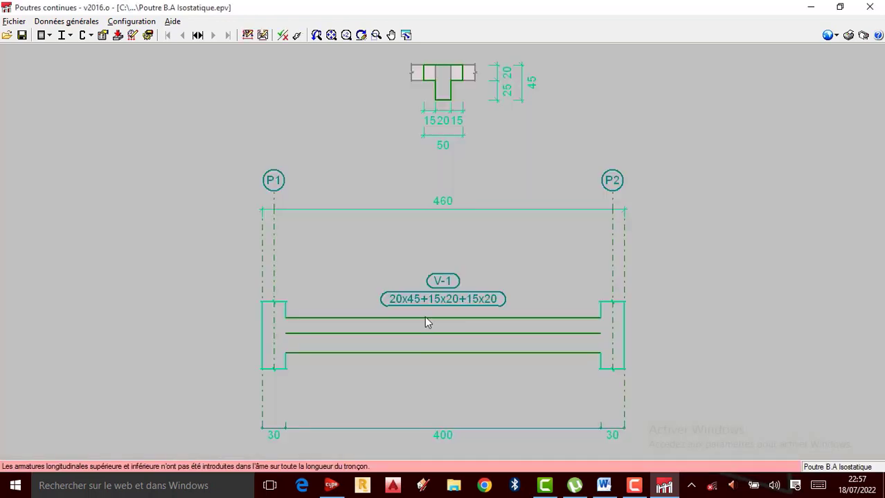
{"action": "scroll", "coordinate": [410, 346], "scroll_direction": "up", "scroll_amount": 3}
{"action": "scroll", "coordinate": [437, 239], "scroll_direction": "down", "scroll_amount": 5}
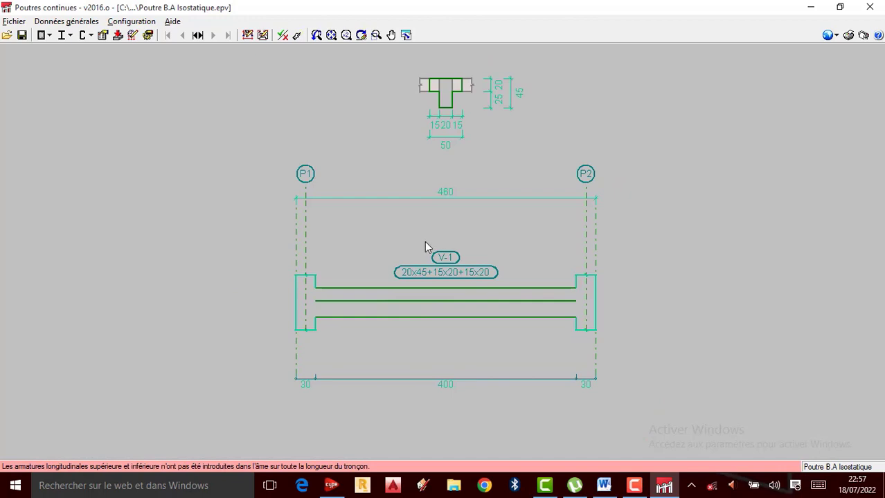
{"action": "scroll", "coordinate": [425, 244], "scroll_direction": "up", "scroll_amount": 1}
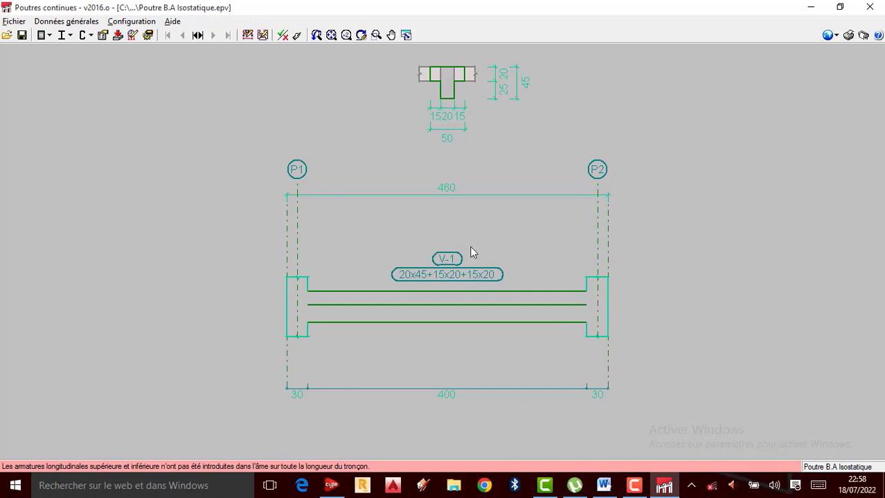
{"action": "scroll", "coordinate": [428, 317], "scroll_direction": "up", "scroll_amount": 1}
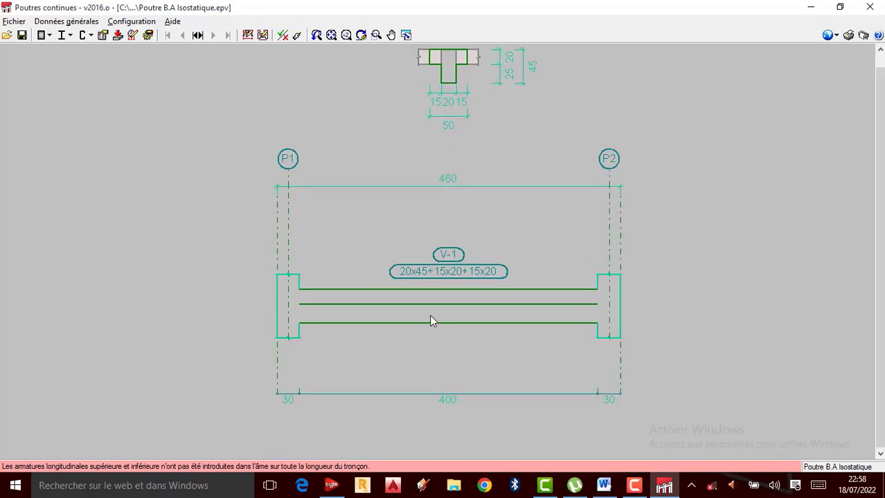
{"action": "scroll", "coordinate": [451, 239], "scroll_direction": "down", "scroll_amount": 1}
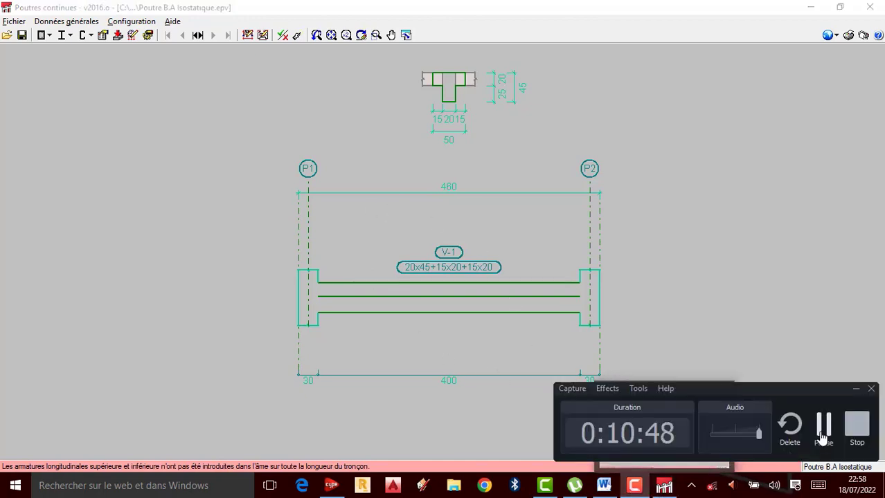
{"action": "scroll", "coordinate": [406, 263], "scroll_direction": "up", "scroll_amount": 1}
{"action": "scroll", "coordinate": [403, 291], "scroll_direction": "down", "scroll_amount": 1}
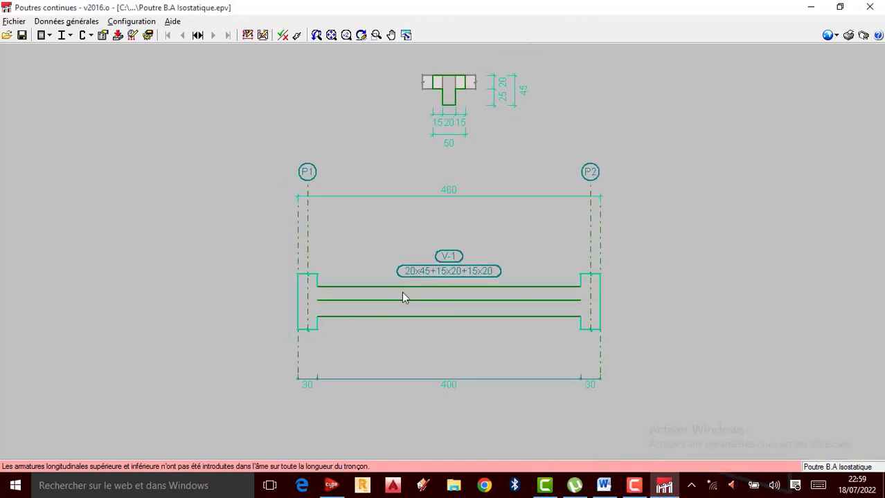
Step: Keep B25 as the floor concrete type in the concrete beam materials and accept the material settings
{"action": "left_click", "coordinate": [77, 23]}
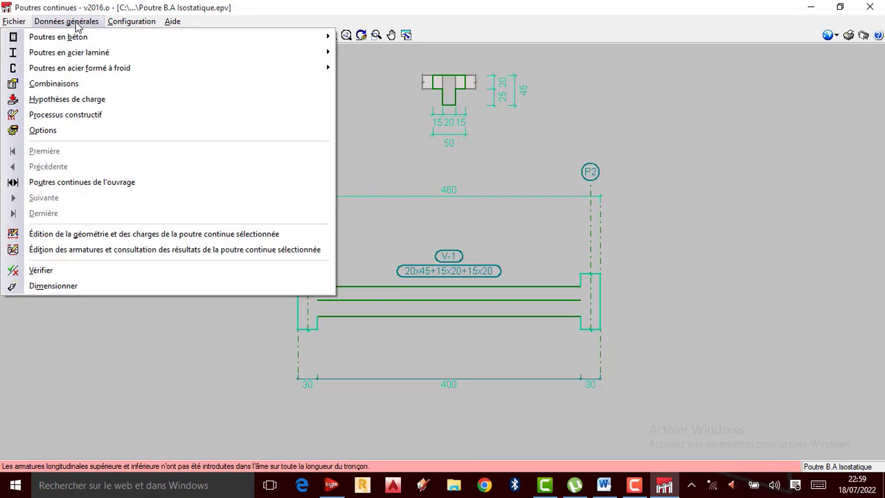
{"action": "mouse_move", "coordinate": [72, 38]}
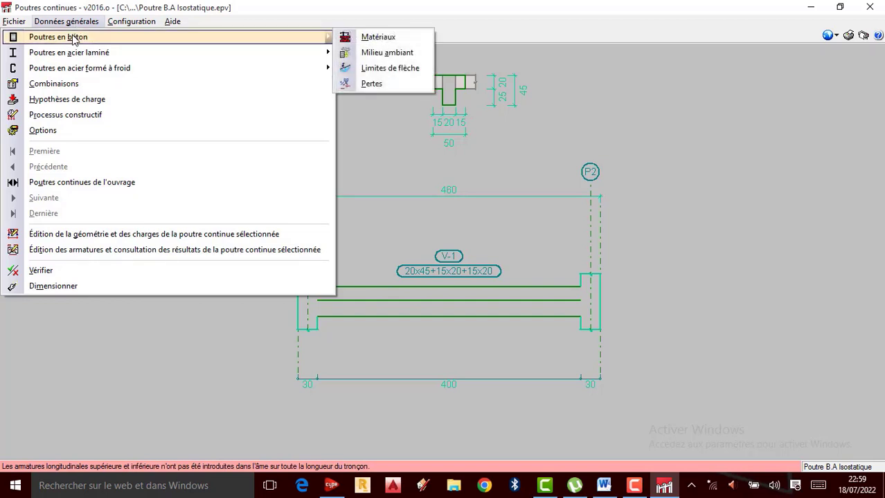
{"action": "left_click", "coordinate": [378, 38]}
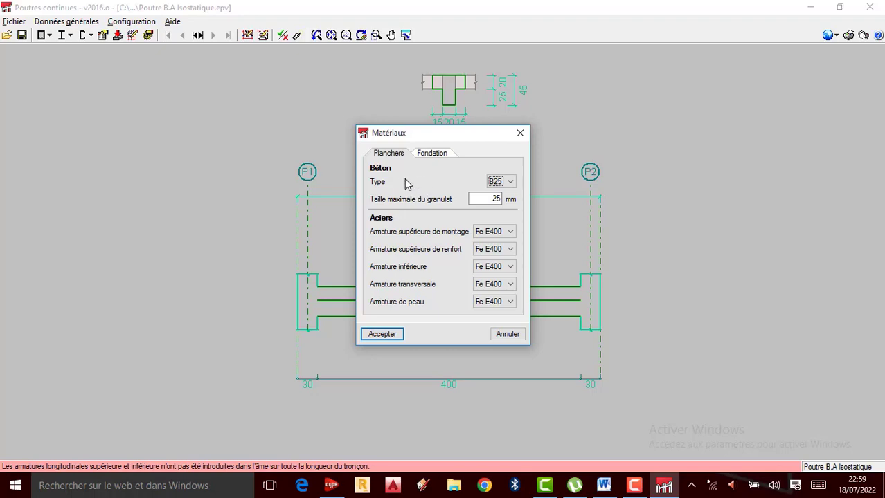
{"action": "left_click", "coordinate": [510, 181]}
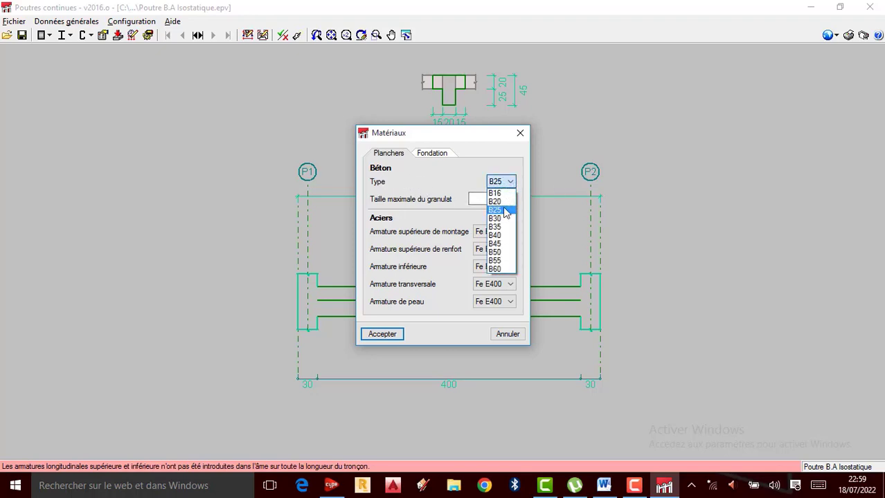
{"action": "left_click", "coordinate": [502, 209]}
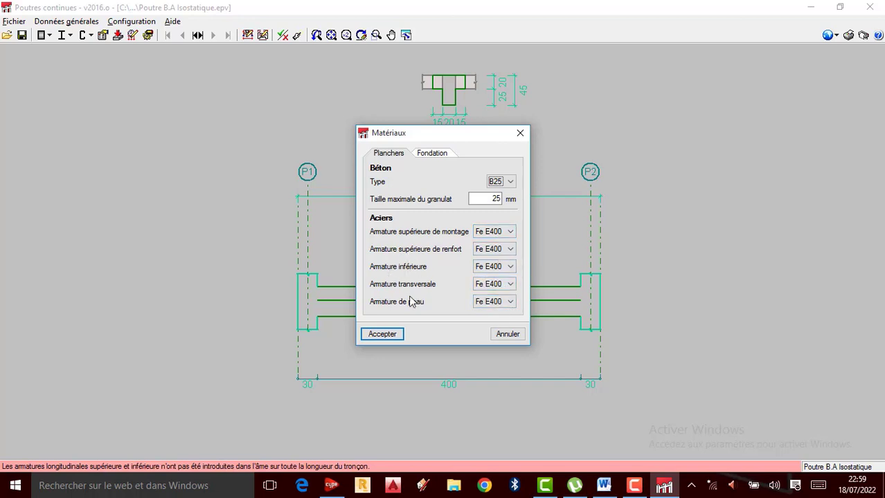
{"action": "left_click", "coordinate": [381, 334]}
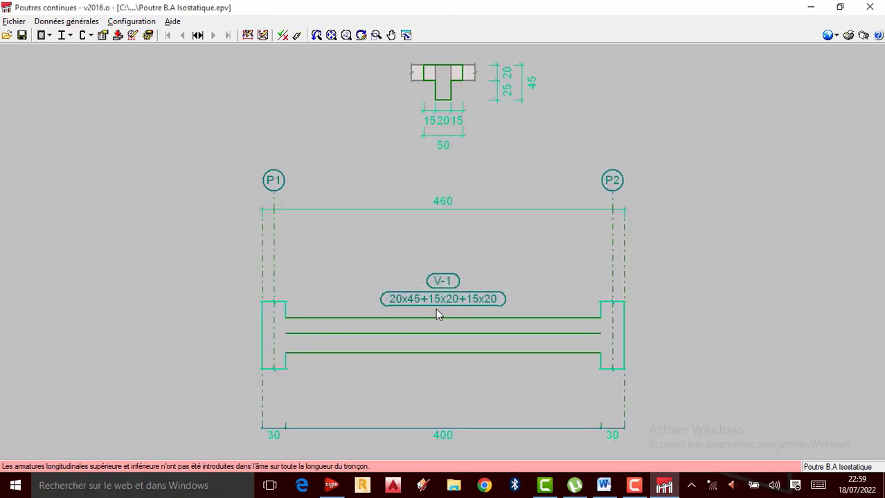
Step: Set the concrete beams' exposure characteristic to Fissuration peu préjudiciable and accept it
{"action": "left_click", "coordinate": [75, 22]}
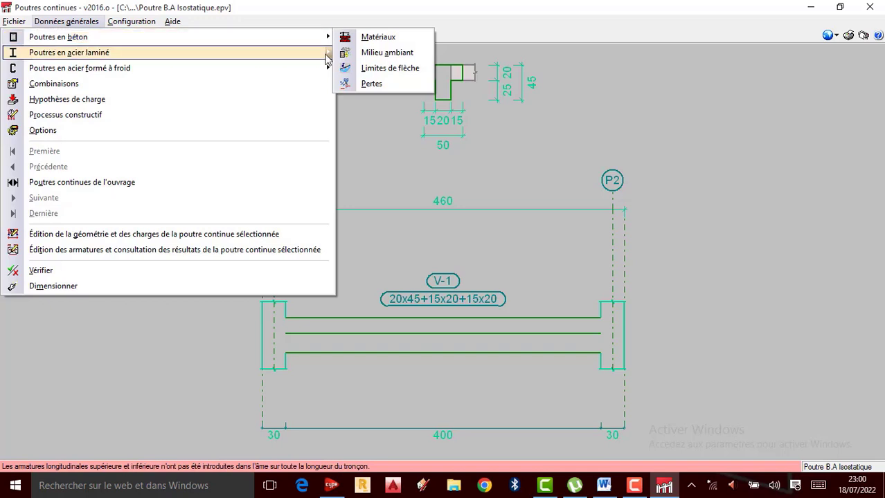
{"action": "left_click", "coordinate": [392, 60]}
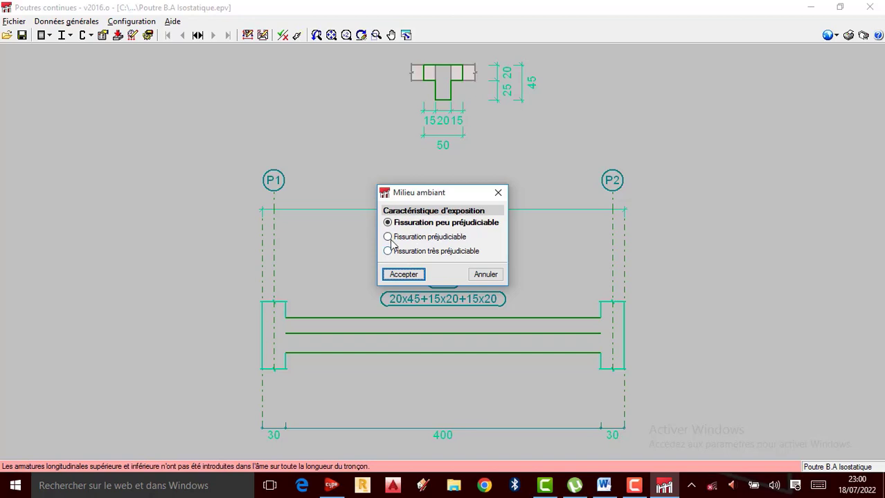
{"action": "left_click", "coordinate": [388, 237]}
{"action": "left_click", "coordinate": [388, 222]}
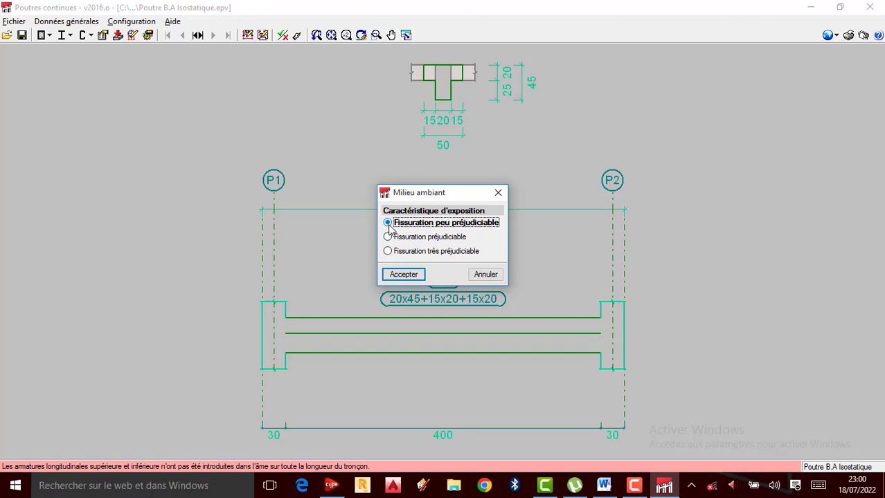
{"action": "left_click", "coordinate": [405, 275]}
Step: Review the concrete beams' instantaneous deflection limits for permanent load, live load and characteristic combination, then accept the limits
{"action": "left_click", "coordinate": [90, 21]}
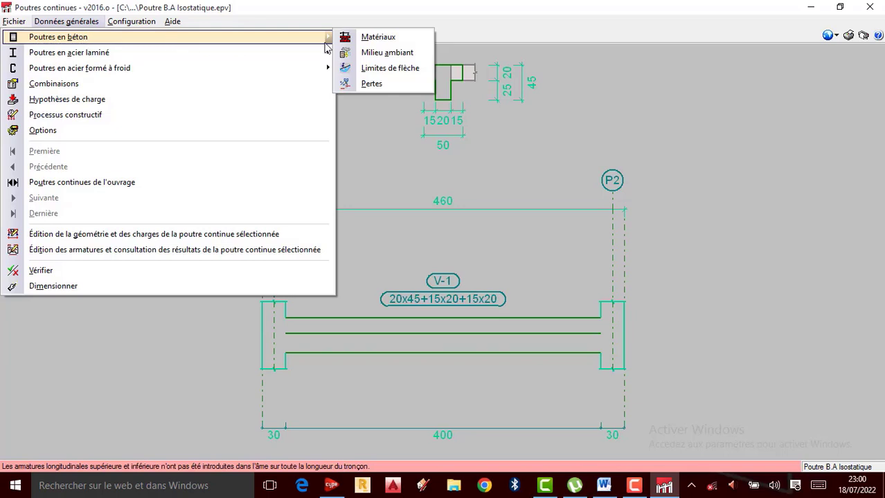
{"action": "left_click", "coordinate": [380, 69]}
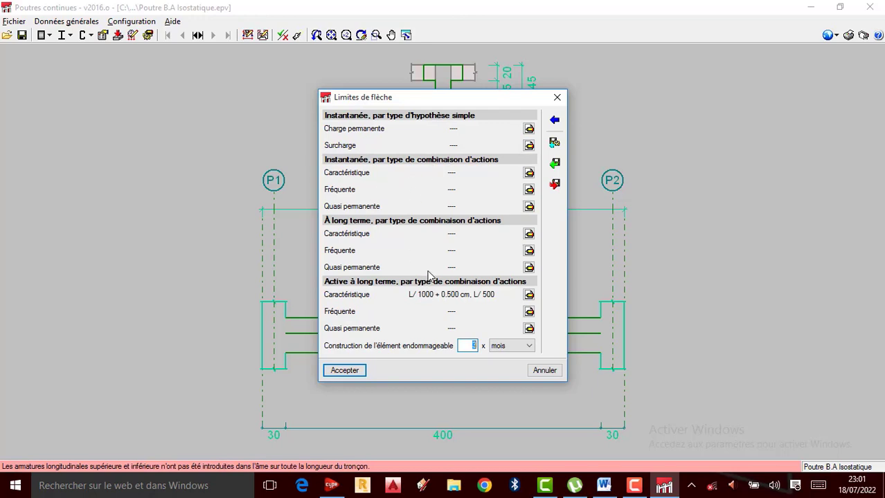
{"action": "left_click", "coordinate": [529, 128]}
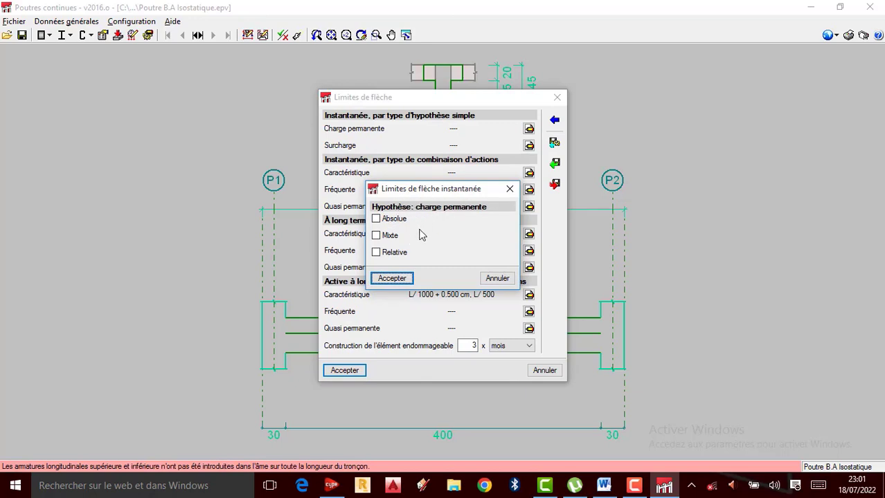
{"action": "left_click", "coordinate": [400, 277]}
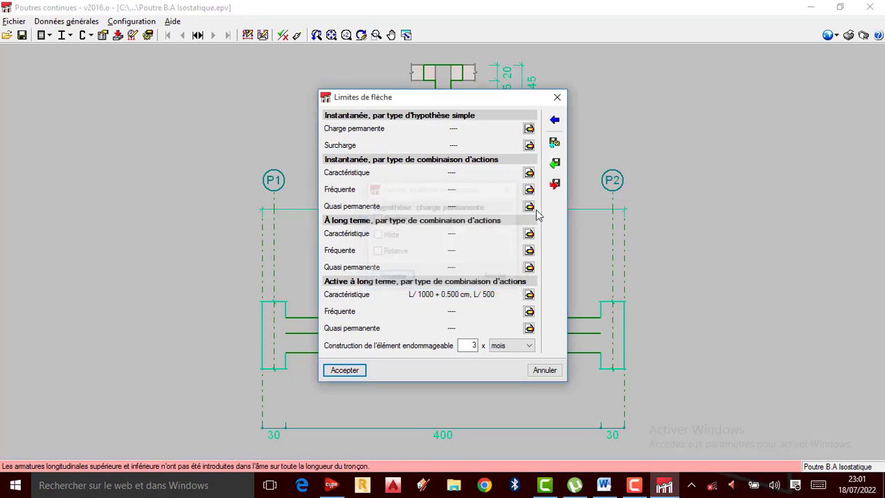
{"action": "left_click", "coordinate": [529, 146]}
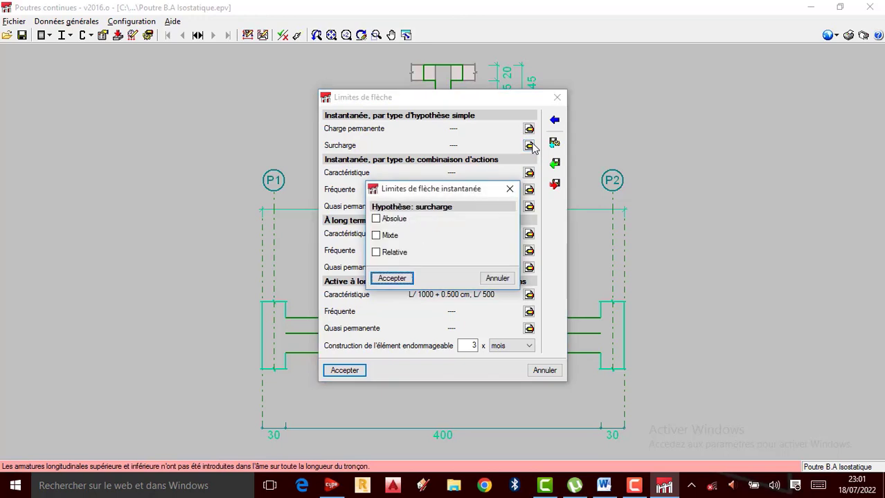
{"action": "left_click", "coordinate": [396, 277]}
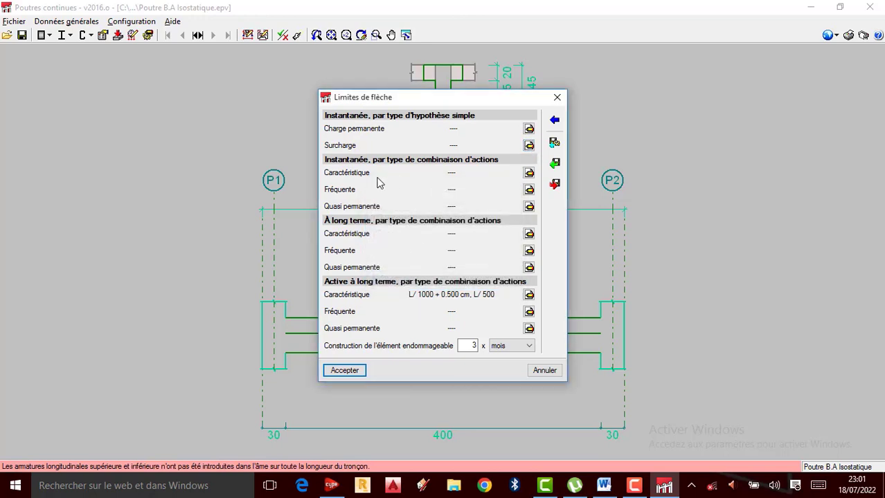
{"action": "left_click", "coordinate": [528, 172]}
{"action": "left_click", "coordinate": [403, 278]}
{"action": "left_click", "coordinate": [344, 371]}
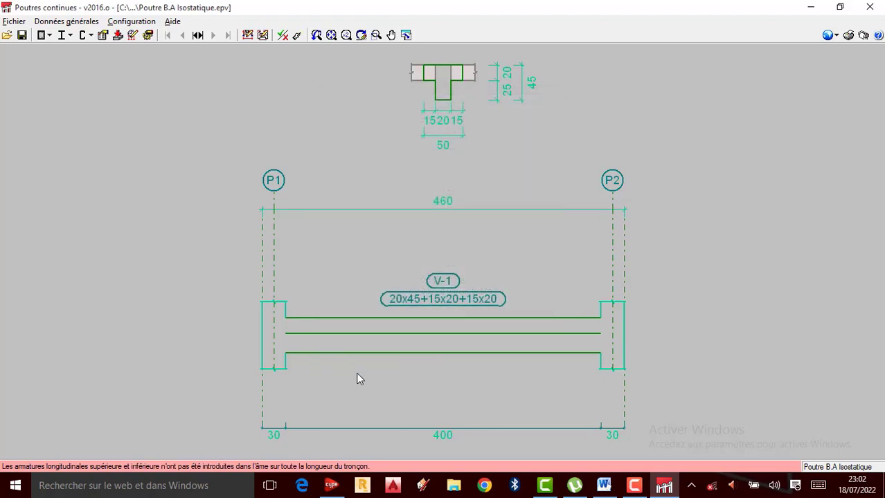
Step: Restore the installation values for concrete beam losses, keeping 10 %, and accept them
{"action": "left_click", "coordinate": [75, 21]}
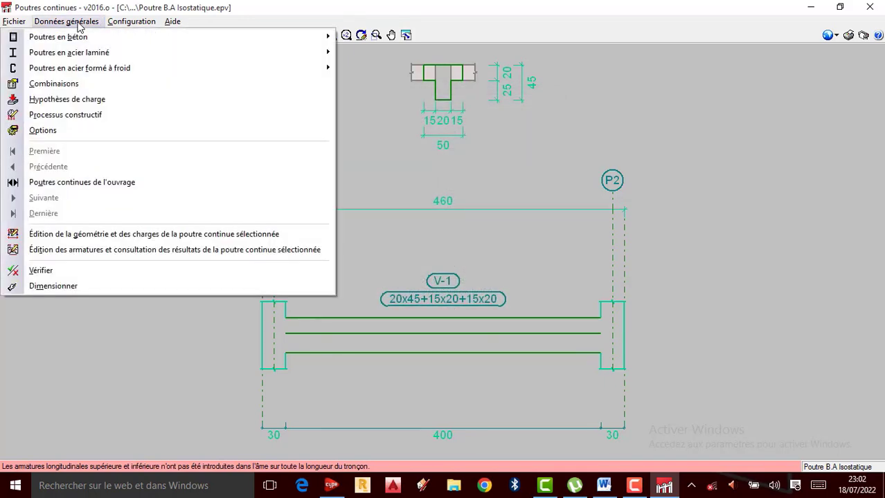
{"action": "mouse_move", "coordinate": [79, 36]}
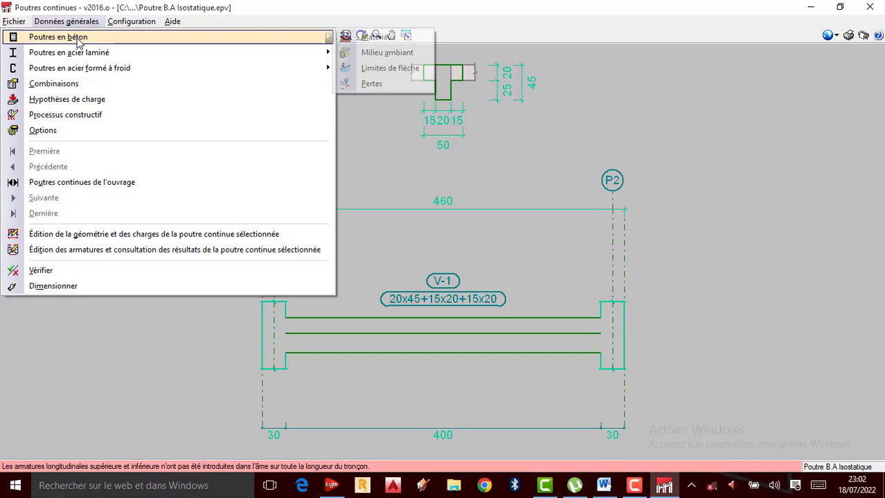
{"action": "left_click", "coordinate": [379, 83]}
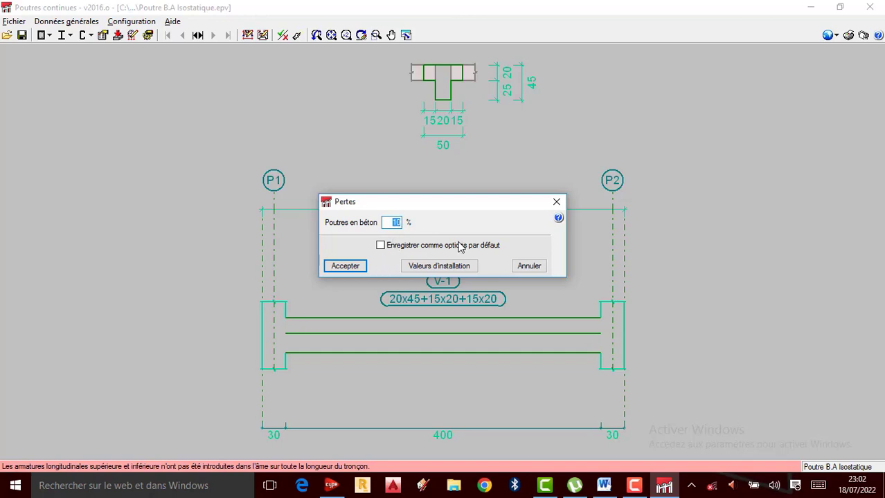
{"action": "left_click", "coordinate": [381, 246]}
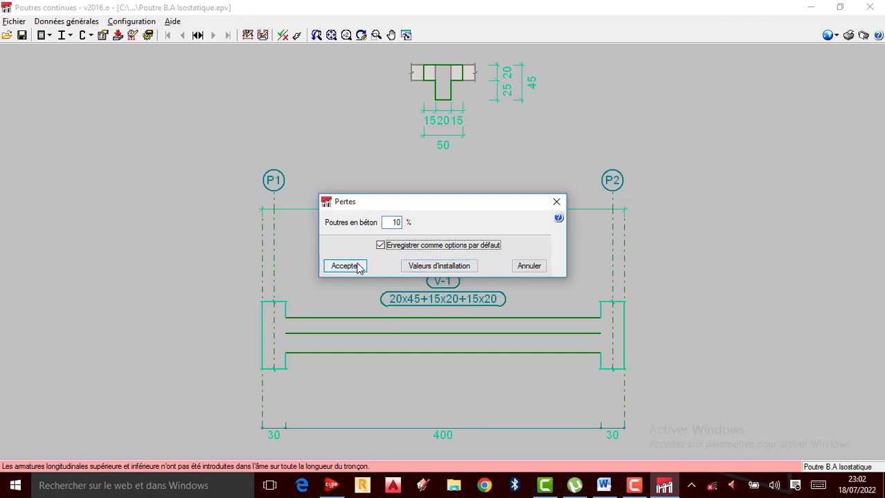
{"action": "left_click", "coordinate": [447, 271]}
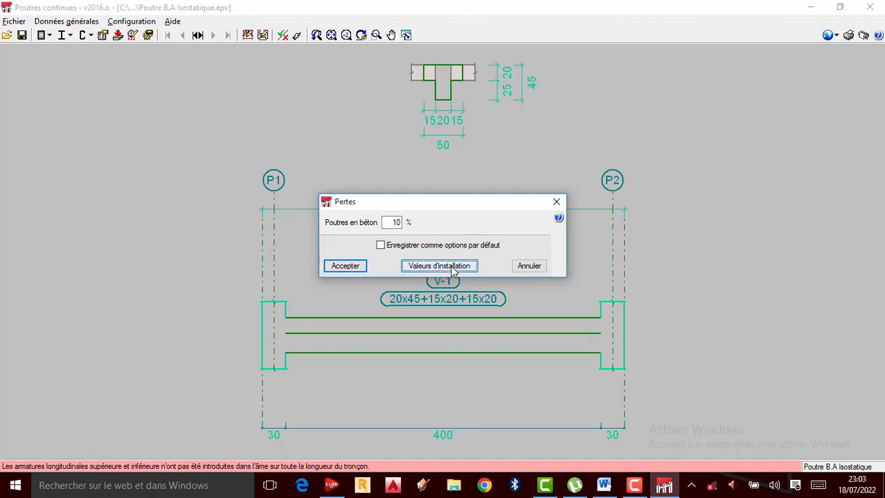
{"action": "left_click", "coordinate": [339, 266]}
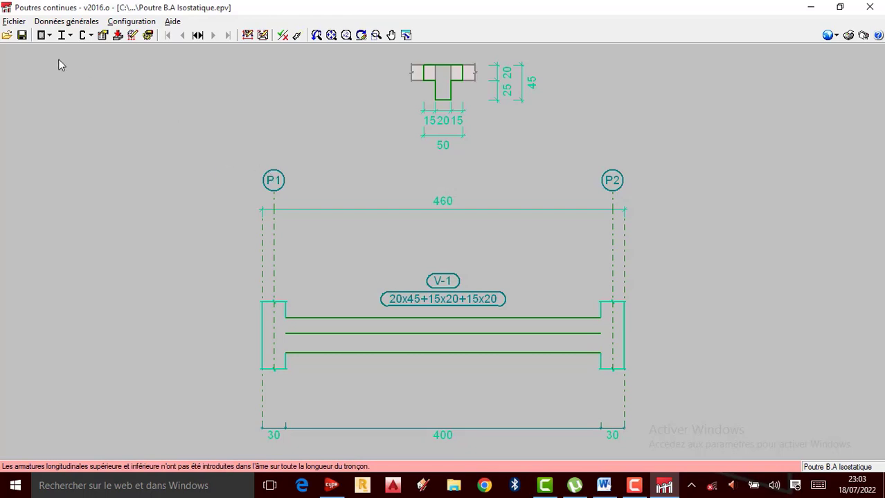
Step: Keep S235 (EN 1993-1-1) as the rolled steel grade for rolled steel beams and accept it
{"action": "left_click", "coordinate": [62, 22]}
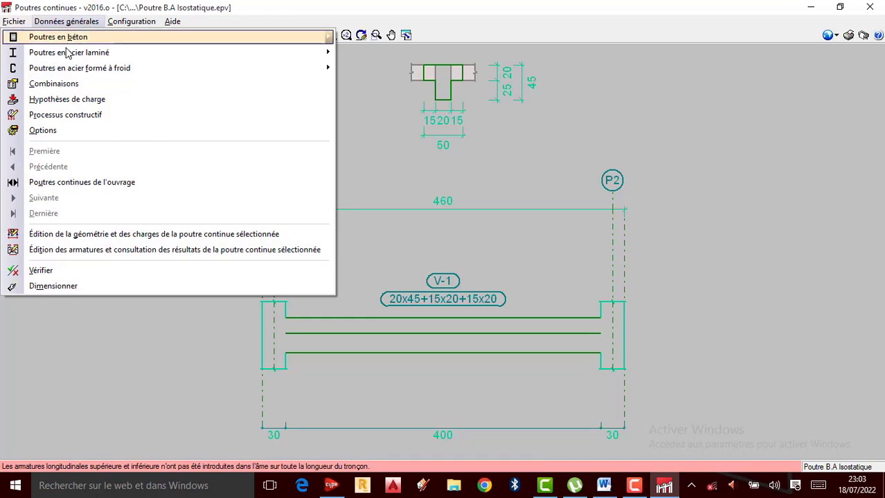
{"action": "mouse_move", "coordinate": [66, 57]}
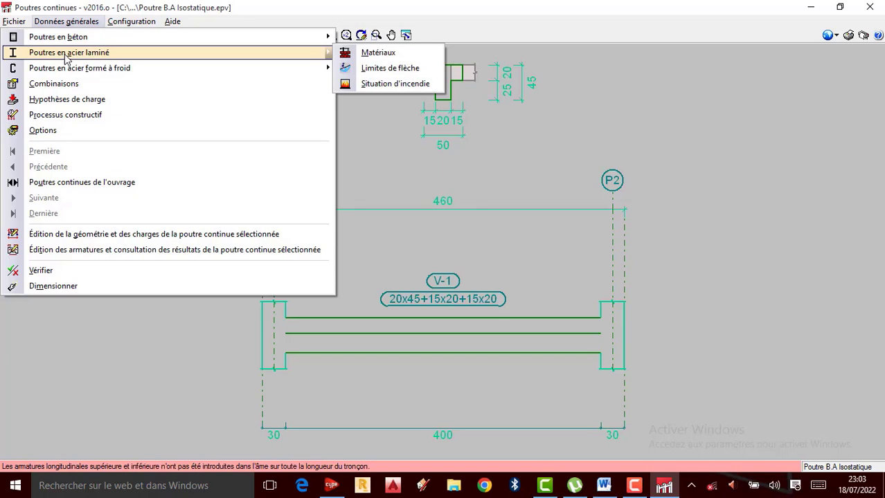
{"action": "left_click", "coordinate": [377, 54]}
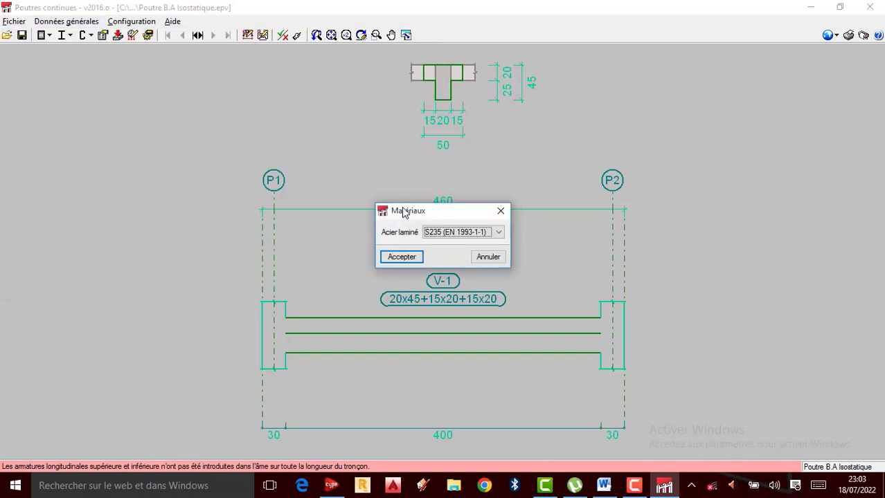
{"action": "left_click", "coordinate": [401, 257]}
Step: Examine the deflection limits and the fire situation settings for rolled steel beams, closing each dialog
{"action": "left_click", "coordinate": [66, 21]}
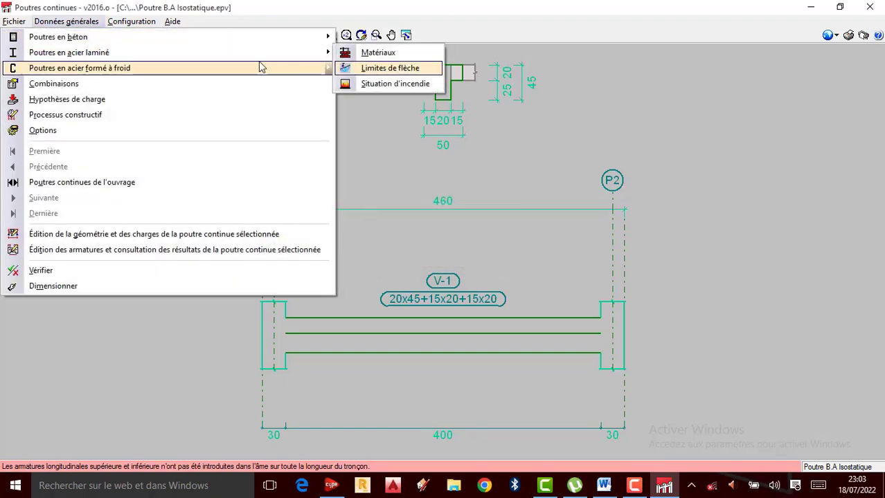
{"action": "left_click", "coordinate": [385, 68]}
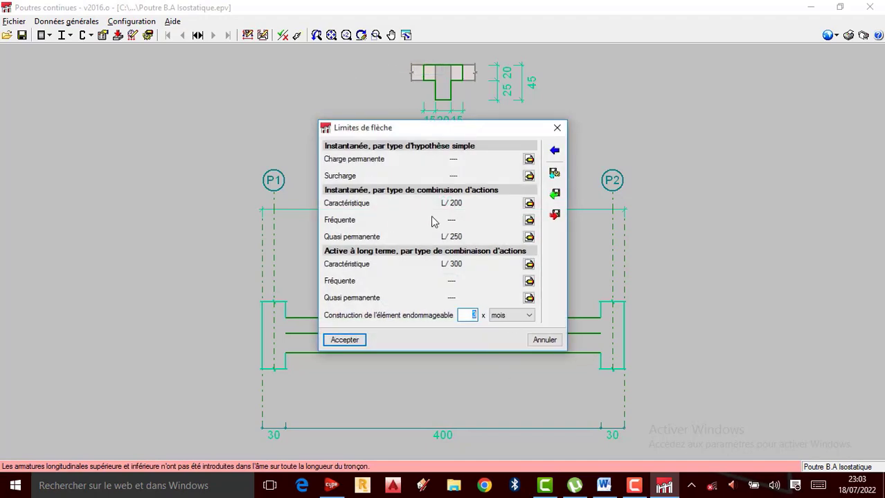
{"action": "left_click", "coordinate": [557, 128]}
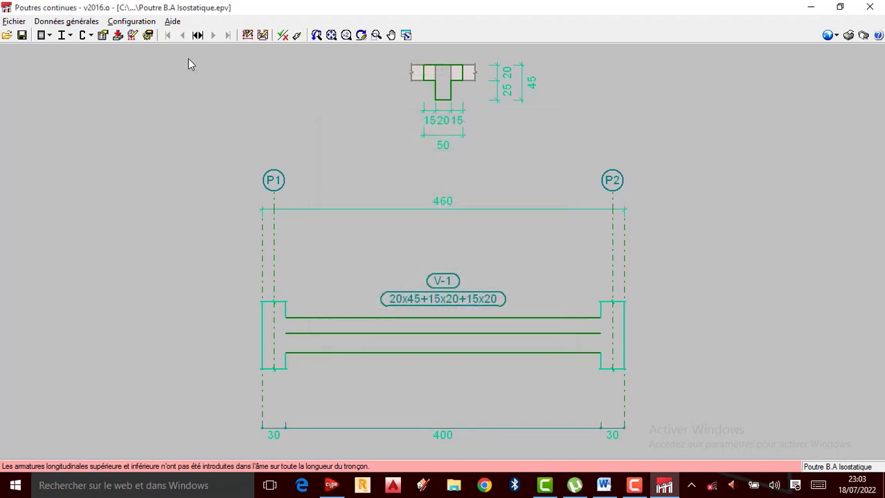
{"action": "left_click", "coordinate": [75, 27]}
{"action": "mouse_move", "coordinate": [133, 54]}
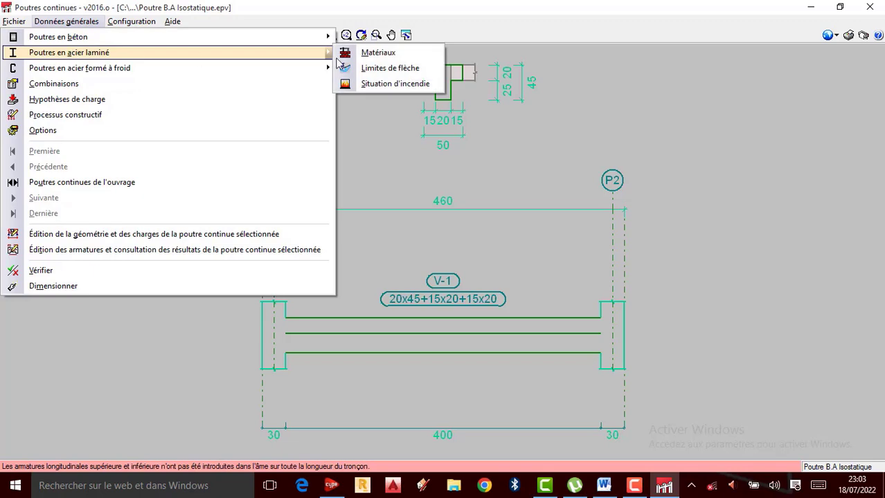
{"action": "left_click", "coordinate": [391, 84]}
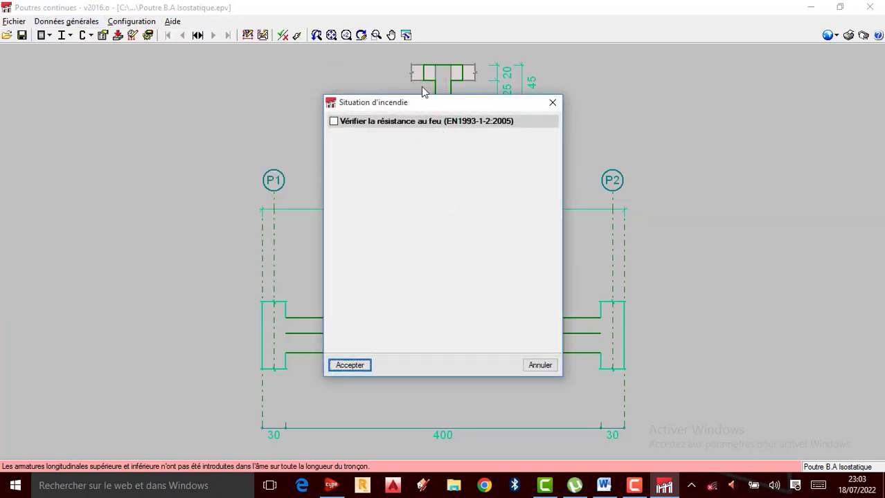
{"action": "left_click", "coordinate": [553, 102]}
Step: Check the material setting for cold-formed steel beams and close it
{"action": "left_click", "coordinate": [67, 21]}
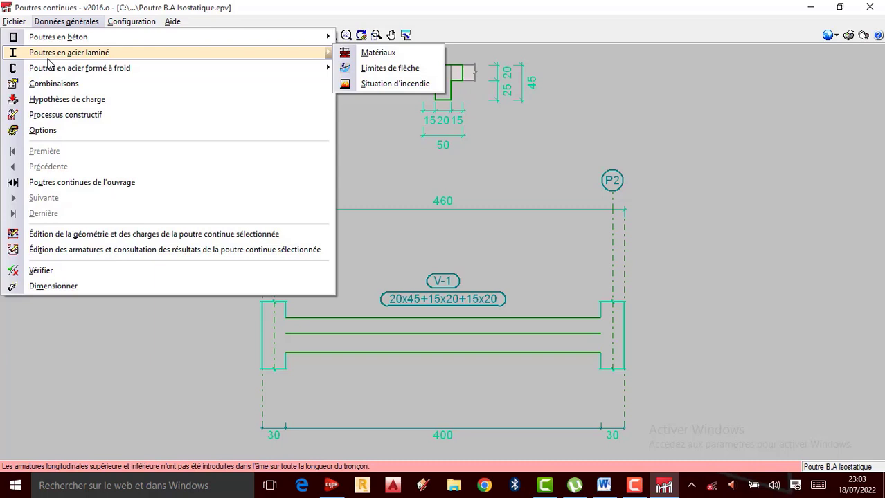
{"action": "mouse_move", "coordinate": [53, 73]}
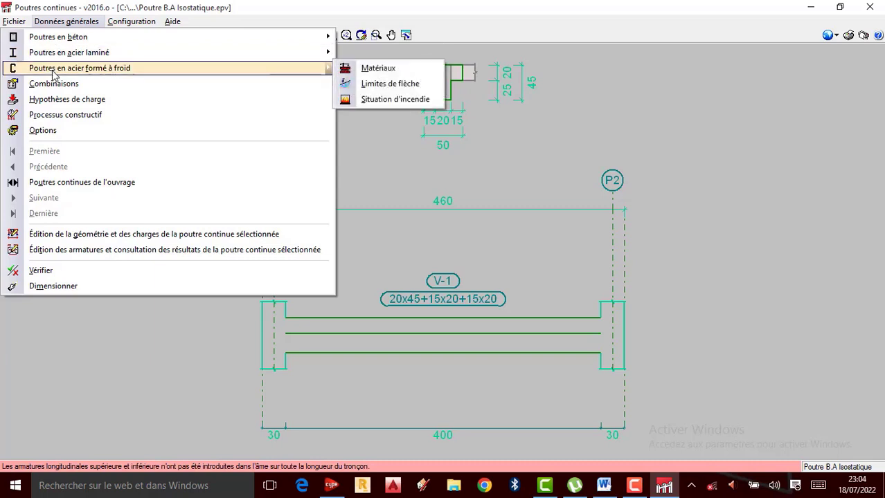
{"action": "left_click", "coordinate": [368, 72]}
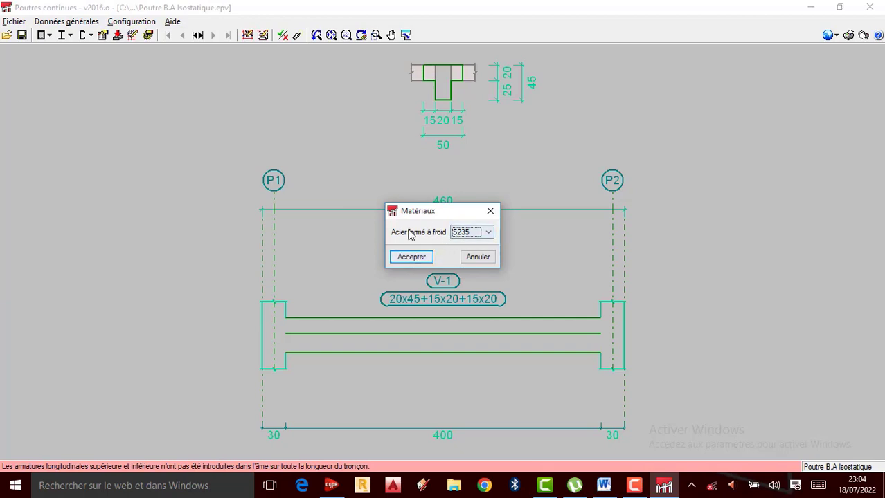
{"action": "left_click", "coordinate": [490, 211]}
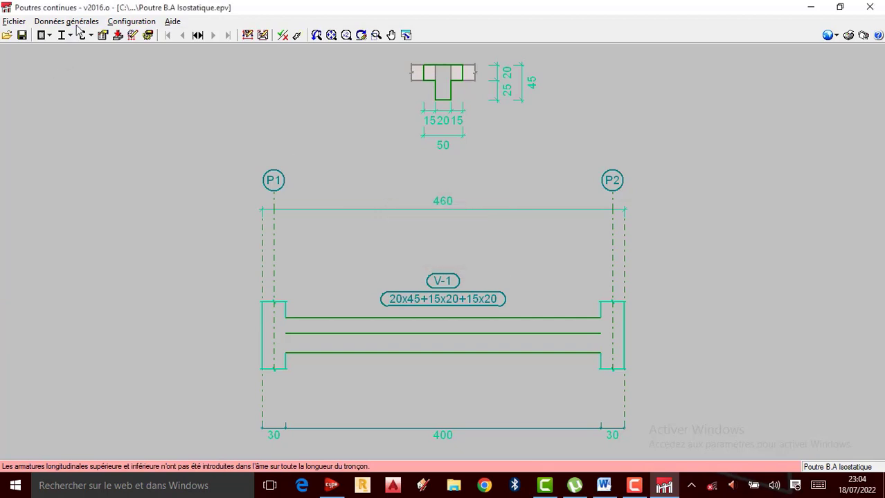
Step: Examine the deflection limits and the fire situation settings for cold-formed steel beams, closing each dialog
{"action": "left_click", "coordinate": [81, 22]}
{"action": "mouse_move", "coordinate": [277, 68]}
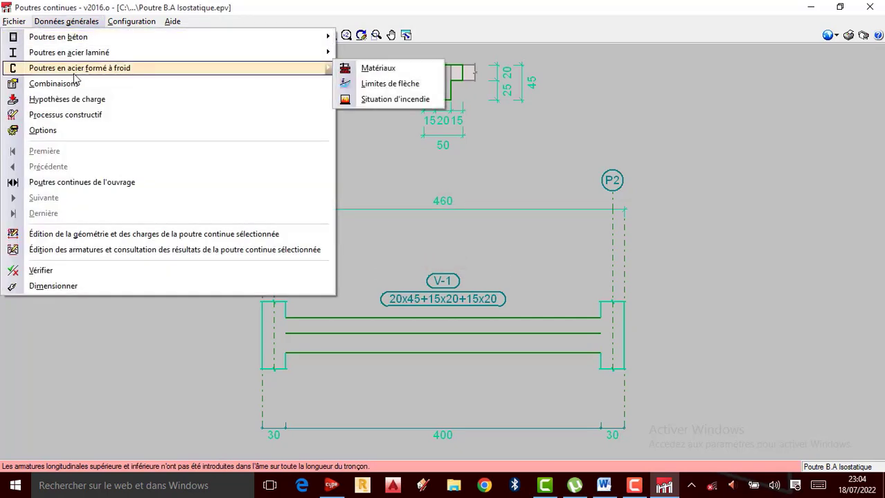
{"action": "left_click", "coordinate": [379, 86]}
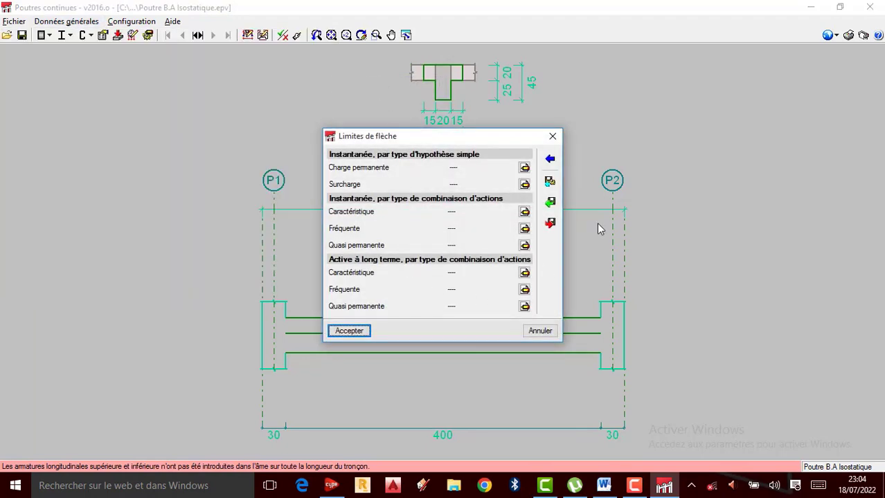
{"action": "left_click", "coordinate": [557, 137]}
{"action": "left_click", "coordinate": [66, 22]}
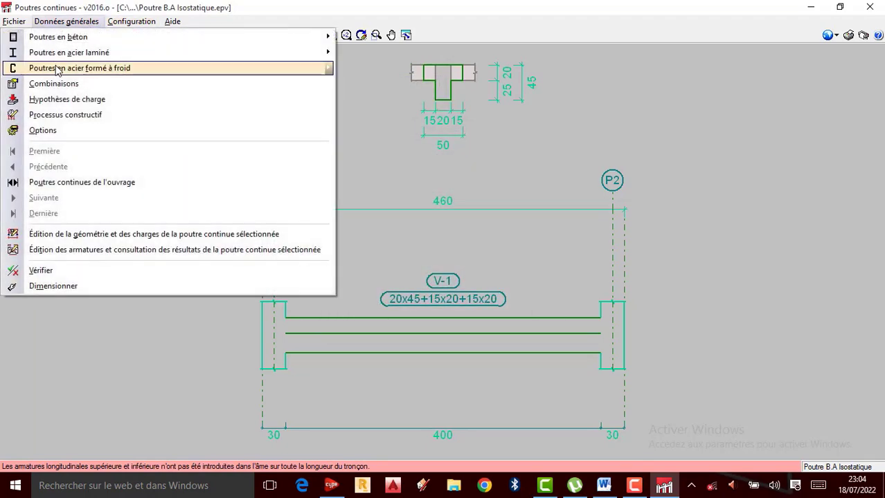
{"action": "mouse_move", "coordinate": [208, 68]}
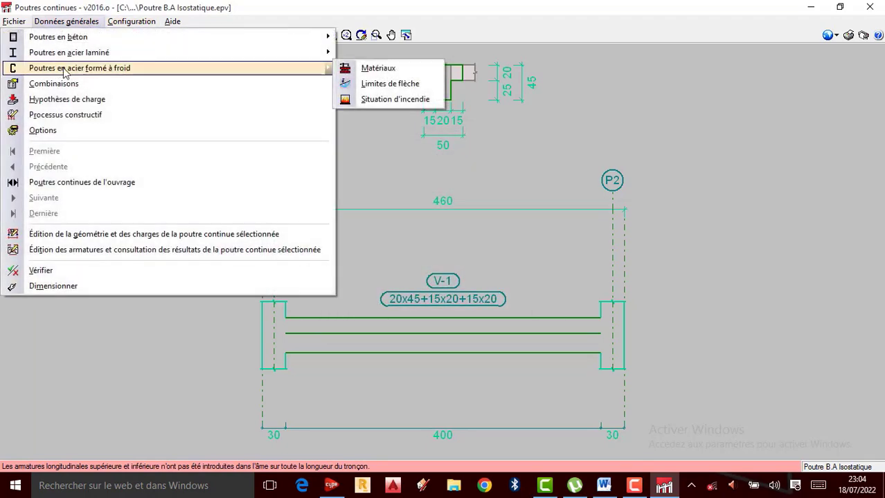
{"action": "left_click", "coordinate": [389, 99]}
{"action": "left_click", "coordinate": [551, 103]}
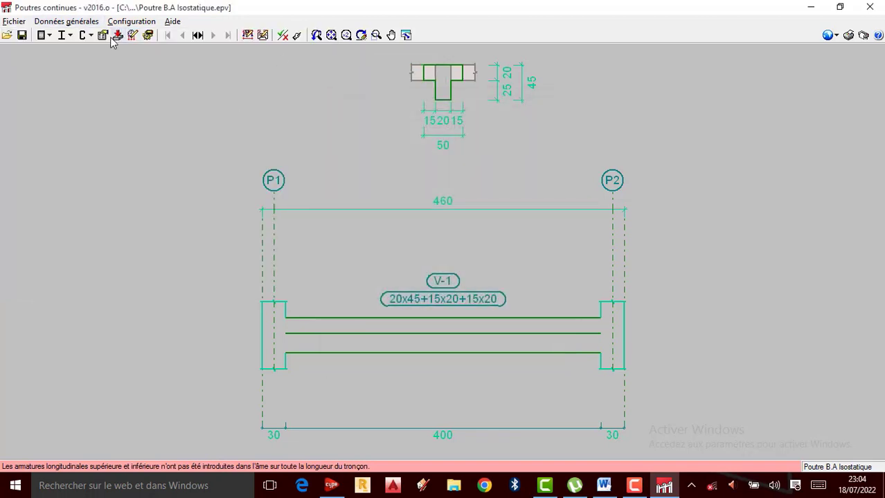
Step: Review the concrete use categories in the load hypotheses, keeping Locaux avec places assises et dortoirs
{"action": "left_click", "coordinate": [68, 22]}
{"action": "mouse_move", "coordinate": [74, 40]}
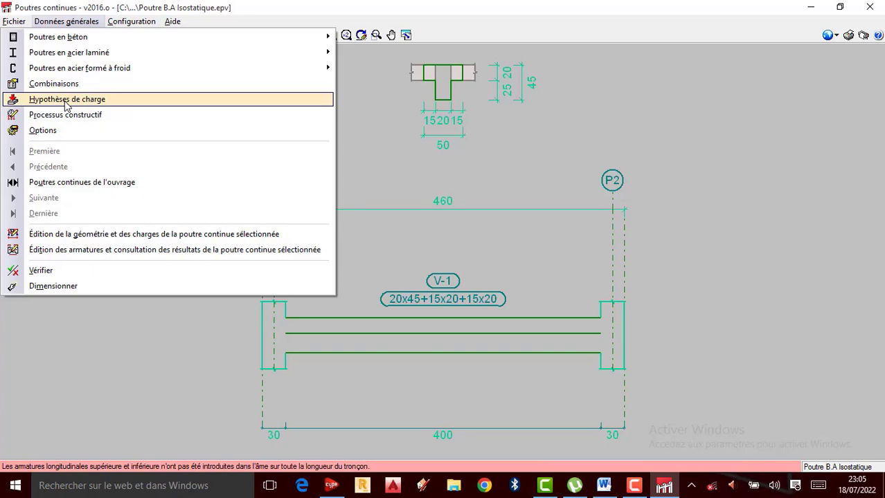
{"action": "left_click", "coordinate": [66, 101]}
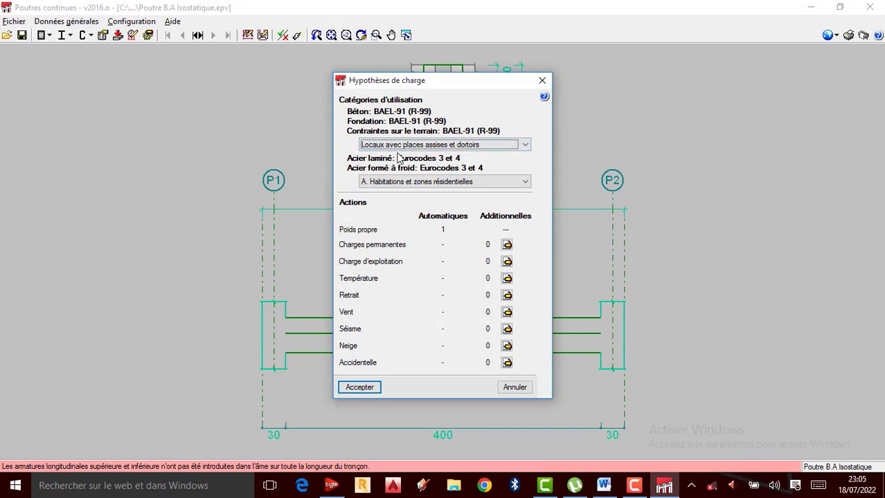
{"action": "left_click", "coordinate": [524, 146]}
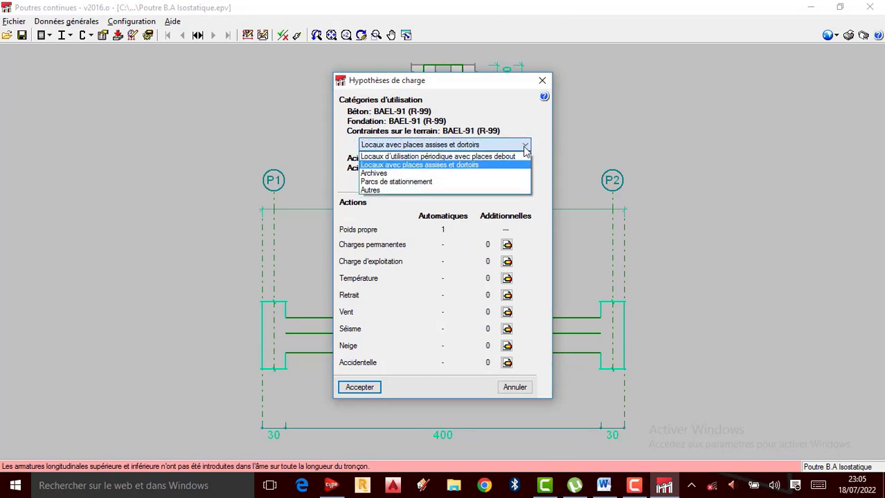
{"action": "left_click", "coordinate": [525, 146]}
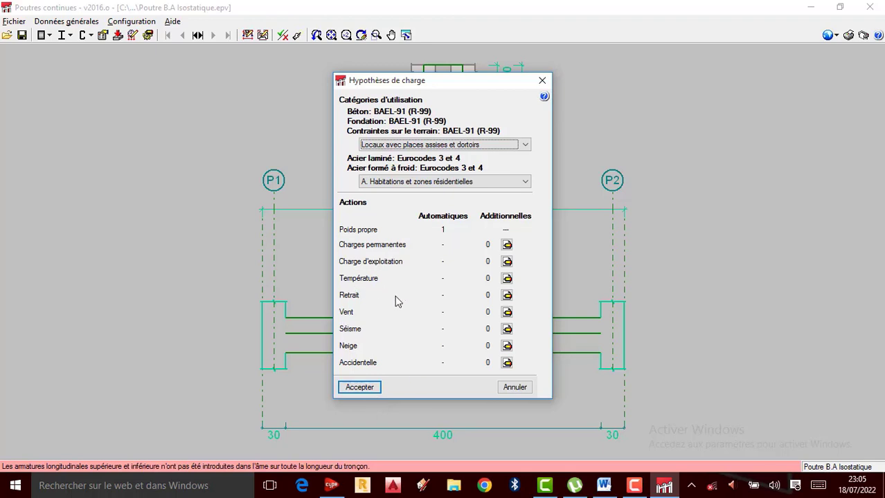
Step: Check the additional permanent and live load hypotheses without adding any, and accept the load hypotheses
{"action": "left_click", "coordinate": [506, 244]}
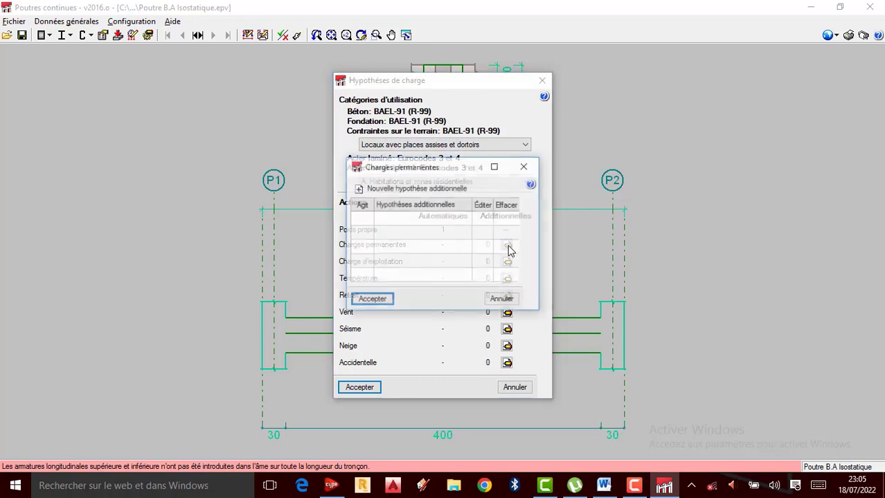
{"action": "left_click", "coordinate": [525, 167]}
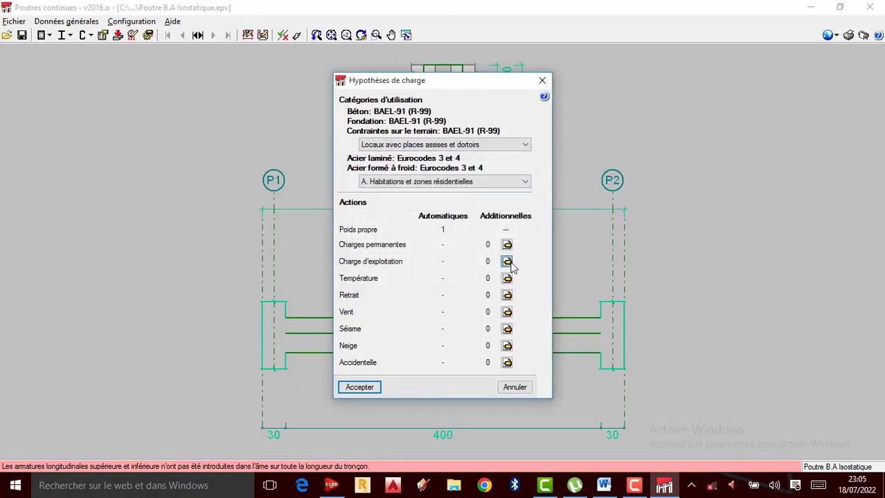
{"action": "left_click", "coordinate": [507, 261]}
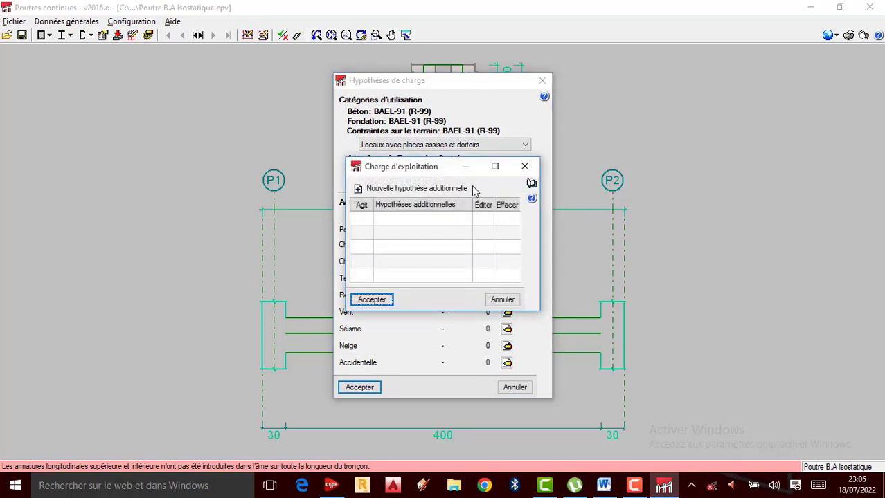
{"action": "left_click", "coordinate": [525, 167]}
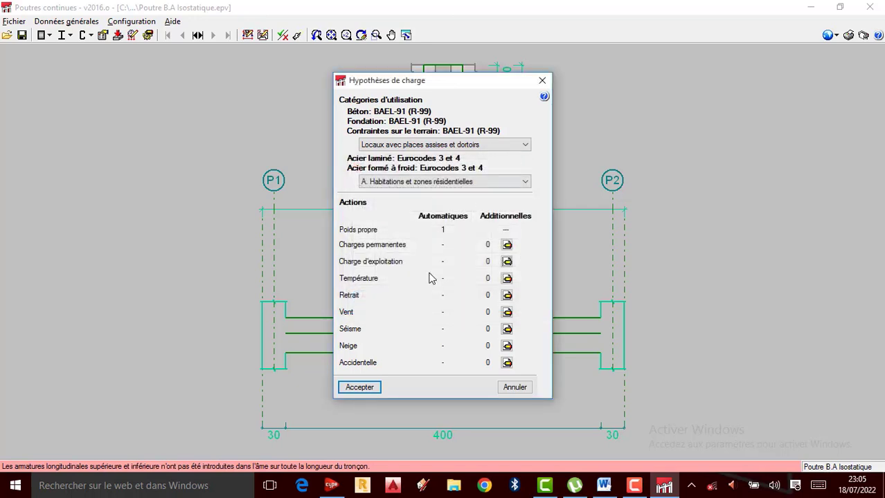
{"action": "left_click", "coordinate": [361, 388]}
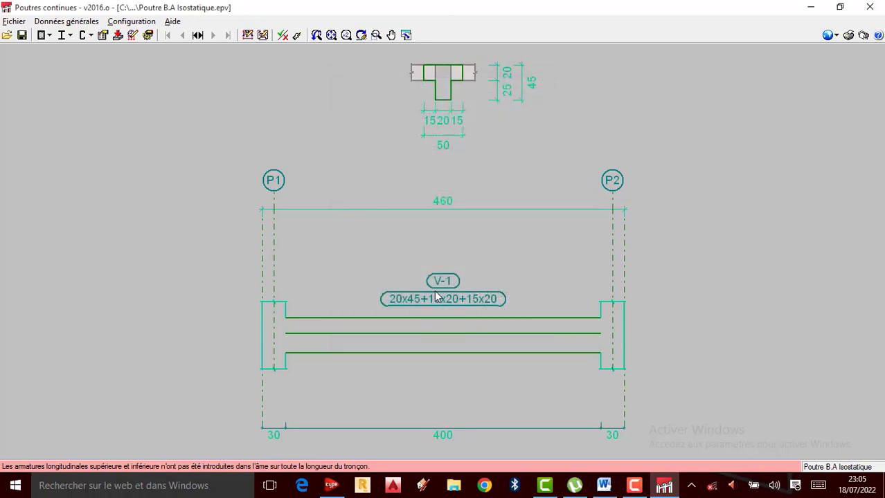
Step: Open the geometry and loads editor for the selected continuous beam and maximize its window
{"action": "scroll", "coordinate": [438, 245], "scroll_direction": "up", "scroll_amount": 1}
{"action": "scroll", "coordinate": [448, 242], "scroll_direction": "down", "scroll_amount": 2}
{"action": "scroll", "coordinate": [443, 244], "scroll_direction": "up", "scroll_amount": 1}
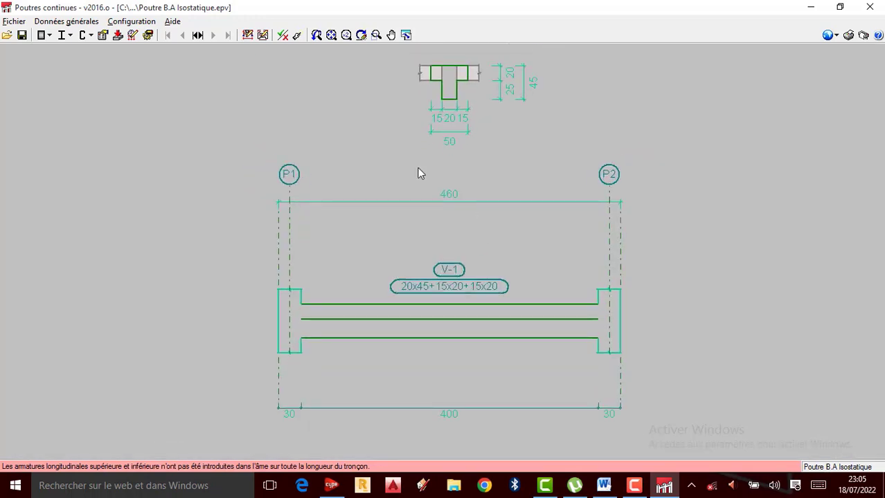
{"action": "left_click", "coordinate": [249, 39]}
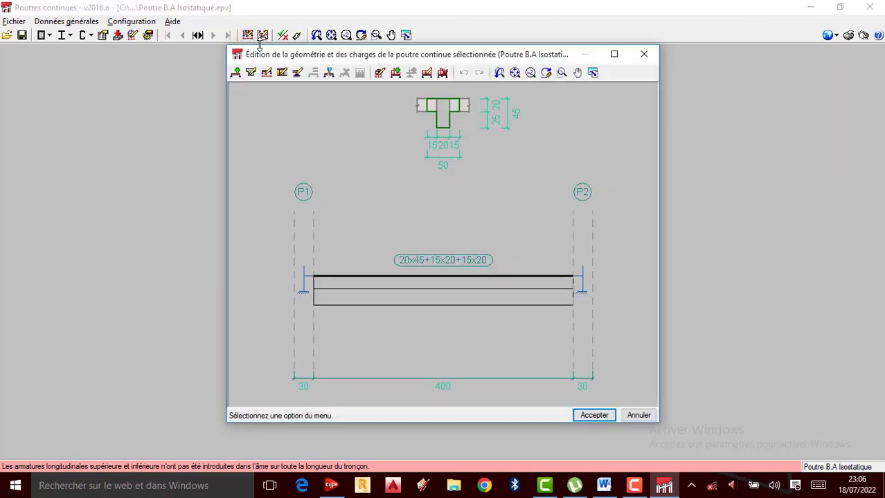
{"action": "left_click", "coordinate": [613, 54]}
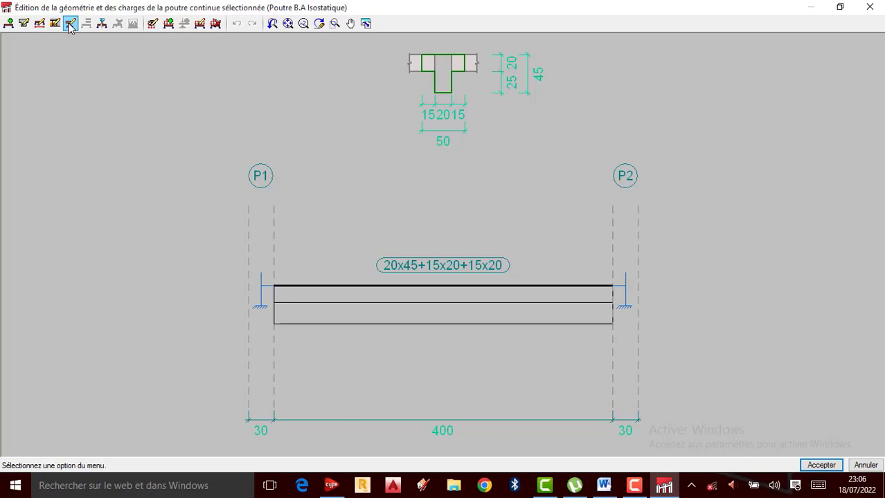
Step: Edit the description of node P1 and set its in-plane rotation boundary condition to Articulé
{"action": "left_click", "coordinate": [102, 25]}
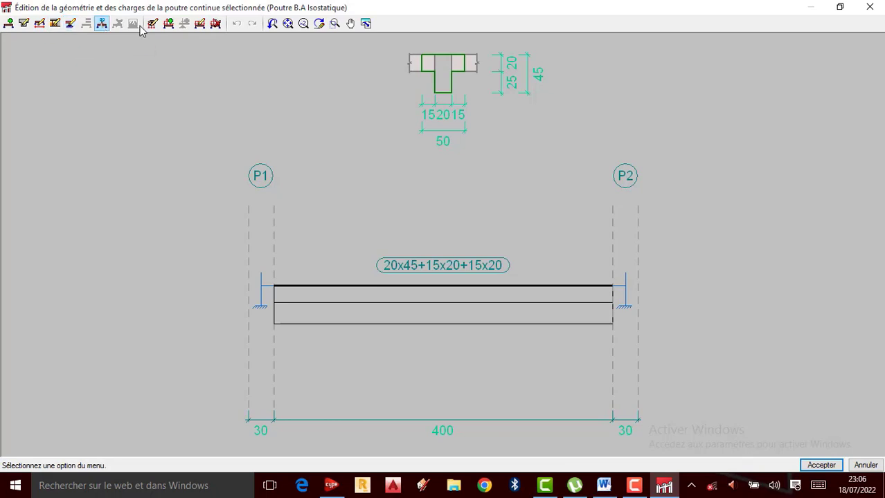
{"action": "left_click", "coordinate": [70, 25]}
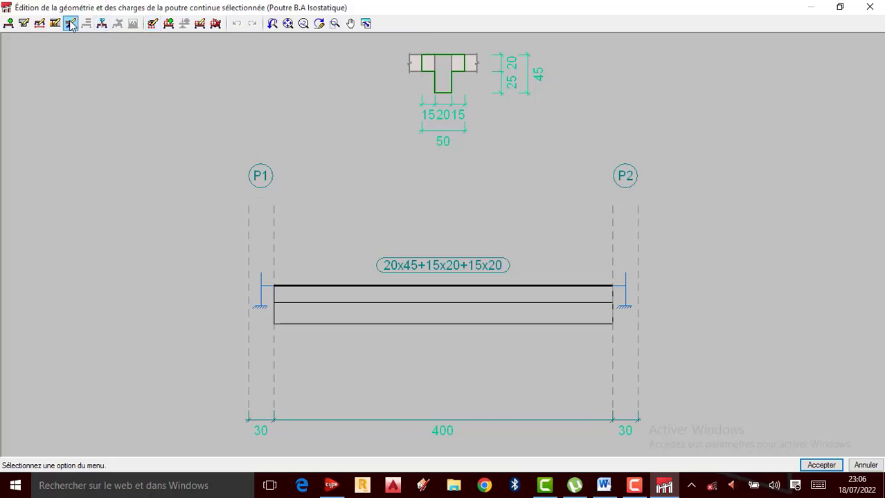
{"action": "left_click", "coordinate": [71, 25]}
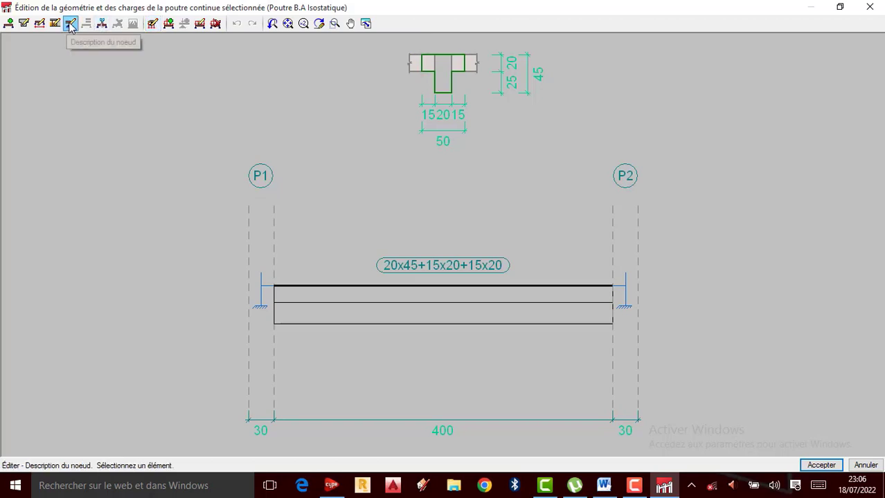
{"action": "mouse_move", "coordinate": [265, 294]}
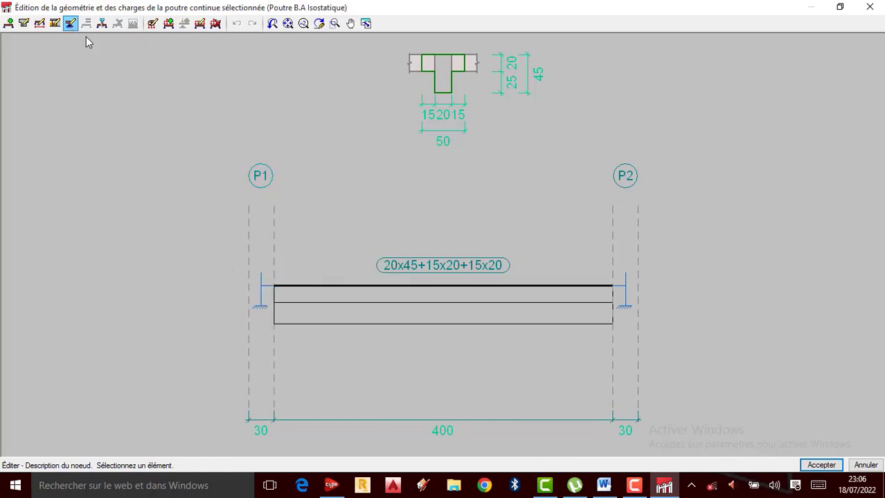
{"action": "left_click", "coordinate": [262, 314]}
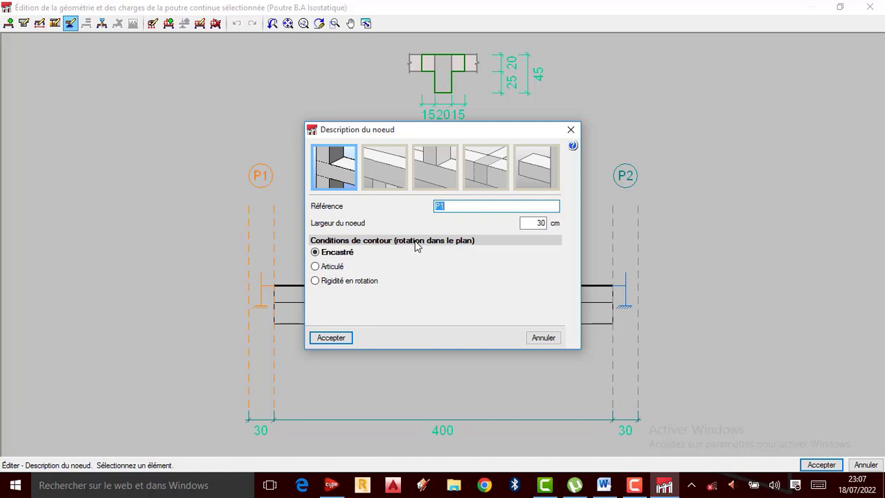
{"action": "left_click", "coordinate": [316, 267]}
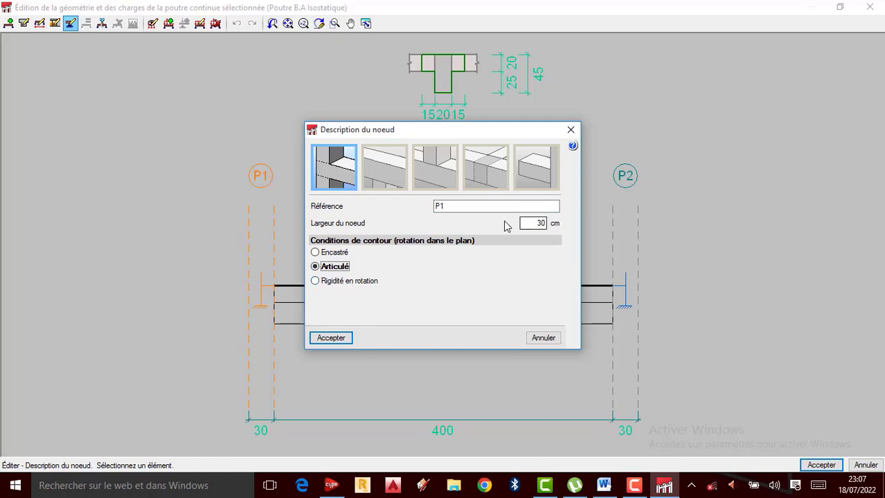
Step: Set node P1's reference to "Apuis articulé" and its width to 20 cm, and accept the node description
{"action": "left_click", "coordinate": [455, 206]}
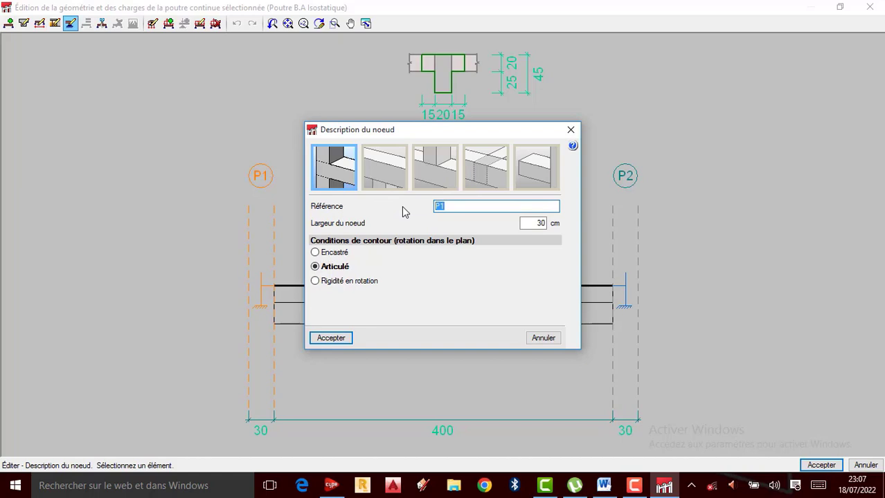
{"action": "type", "text": "Apuis articulé"}
{"action": "double_click", "coordinate": [540, 223]}
{"action": "type", "text": "20"}
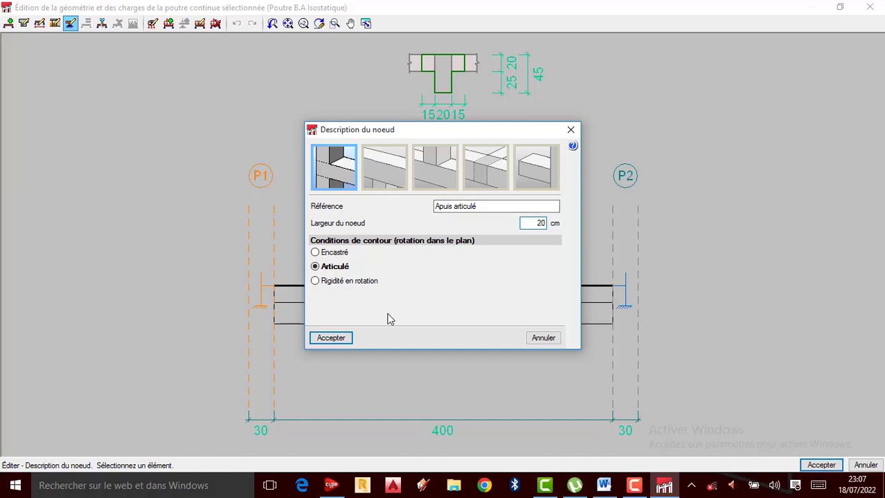
{"action": "left_click", "coordinate": [332, 338]}
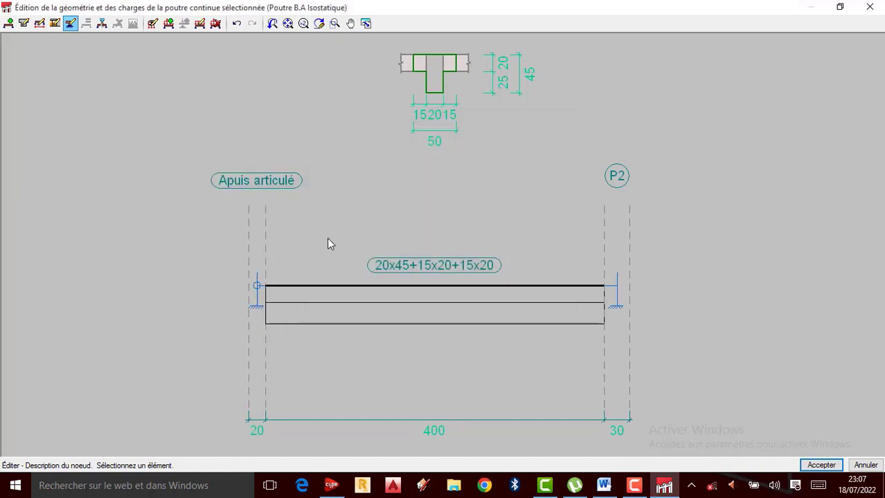
Step: Edit the description of node P2 and change its reference to "Encastré", keeping the Encastré boundary condition
{"action": "scroll", "coordinate": [248, 225], "scroll_direction": "up", "scroll_amount": 1}
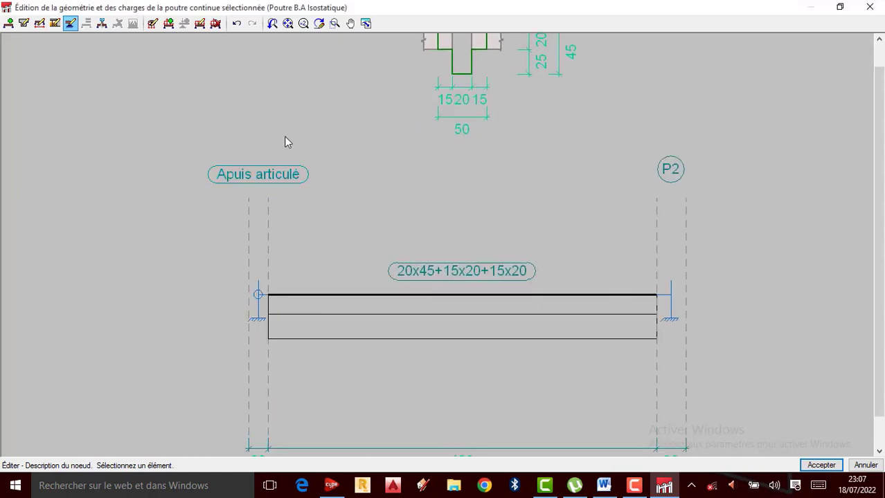
{"action": "scroll", "coordinate": [270, 194], "scroll_direction": "up", "scroll_amount": 1}
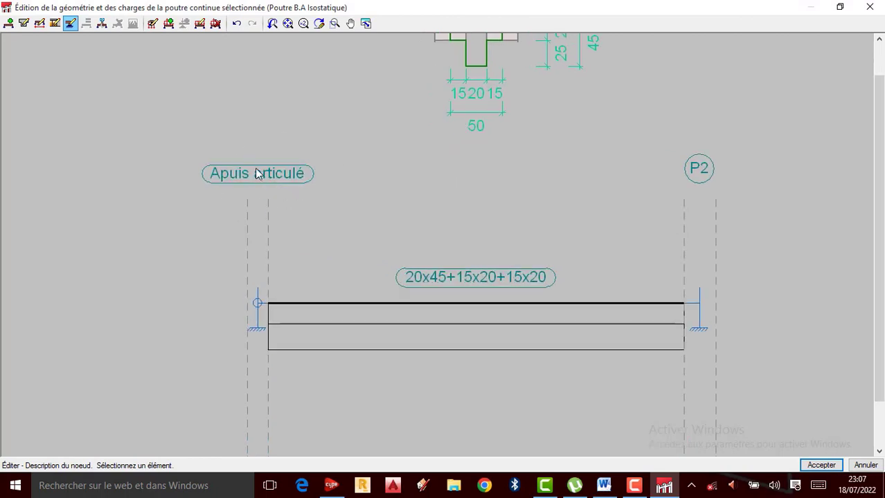
{"action": "mouse_move", "coordinate": [270, 320]}
{"action": "mouse_move", "coordinate": [702, 327]}
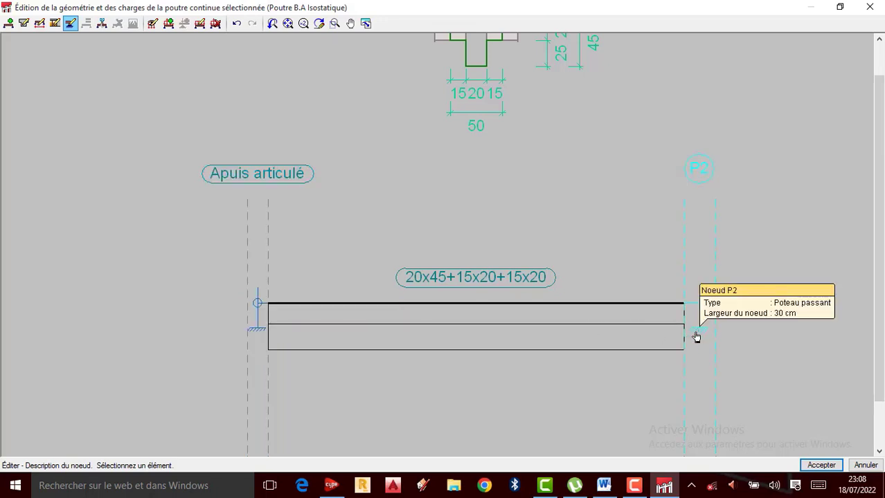
{"action": "left_click", "coordinate": [697, 336]}
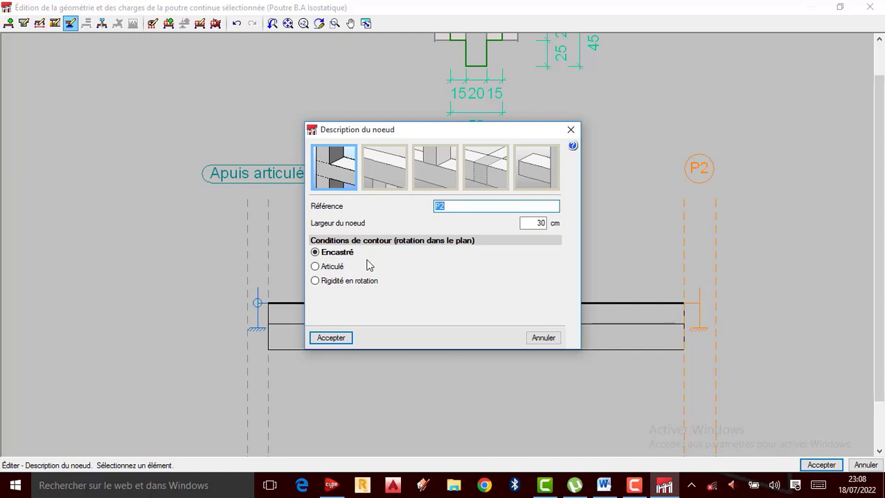
{"action": "left_click", "coordinate": [460, 206]}
{"action": "key", "text": "BackSpace"}
{"action": "key", "text": "BackSpace"}
{"action": "type", "text": "E"}
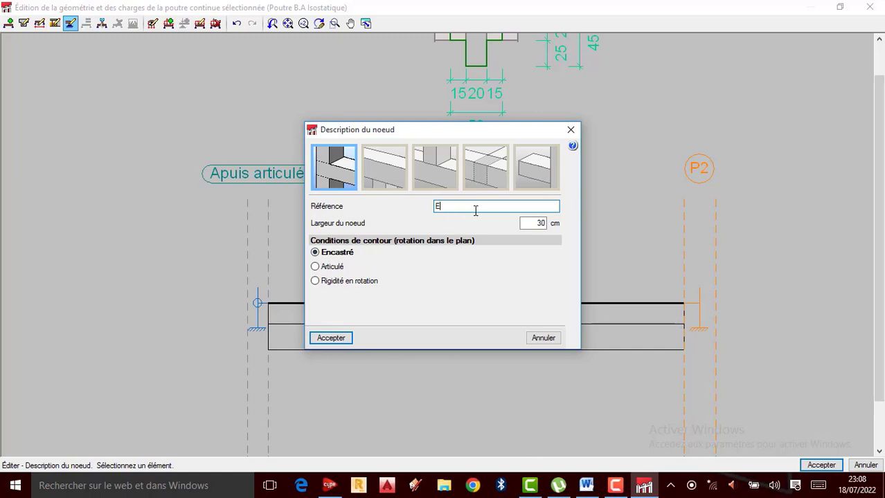
{"action": "type", "text": "ncastré"}
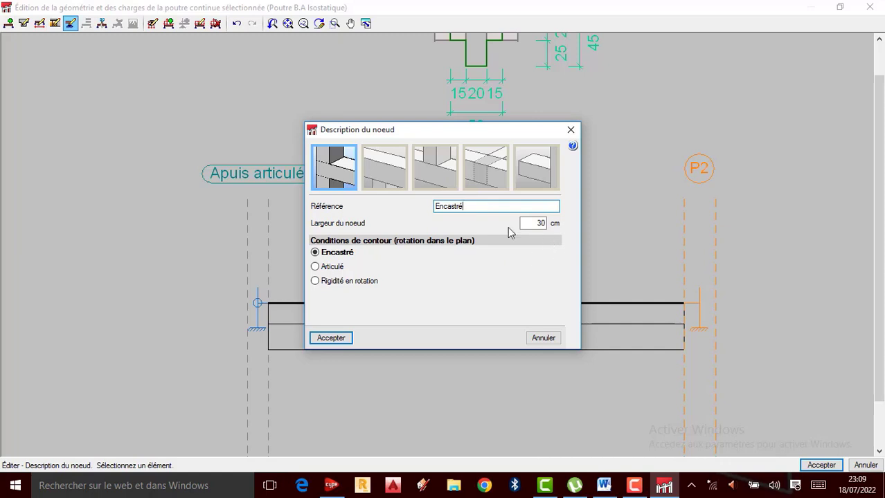
Step: Set the width of the Encastré node to 40 cm and accept the node description
{"action": "left_click", "coordinate": [539, 220]}
{"action": "type", "text": "40"}
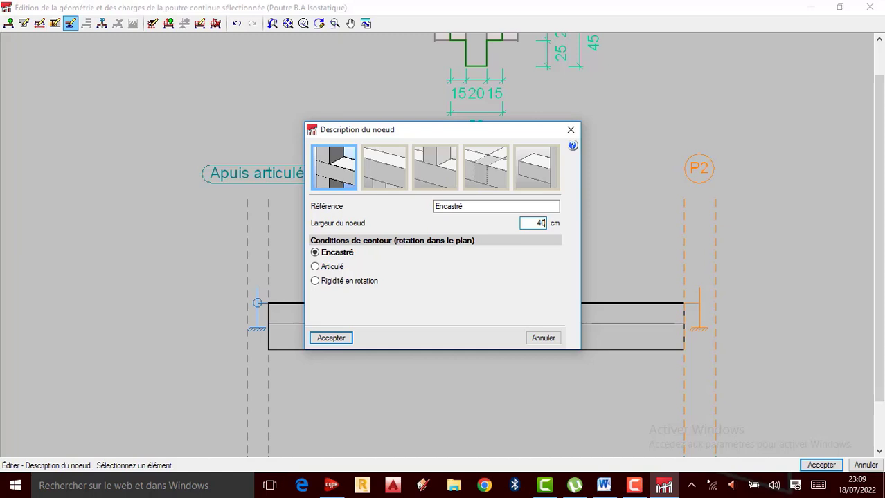
{"action": "left_click", "coordinate": [339, 339]}
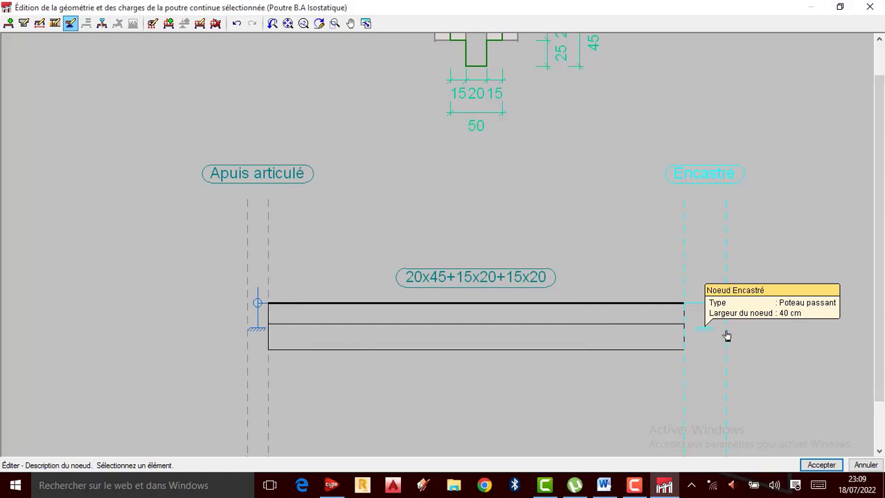
{"action": "scroll", "coordinate": [766, 344], "scroll_direction": "up", "scroll_amount": 1}
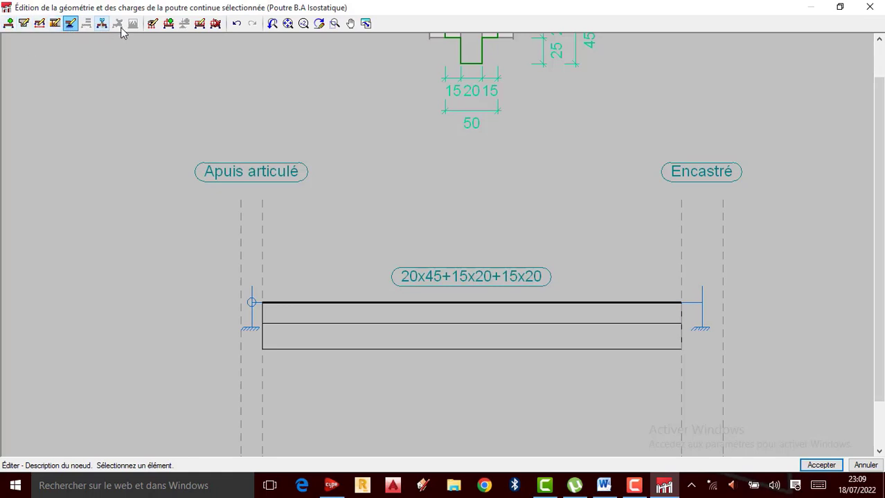
{"action": "left_click", "coordinate": [168, 24]}
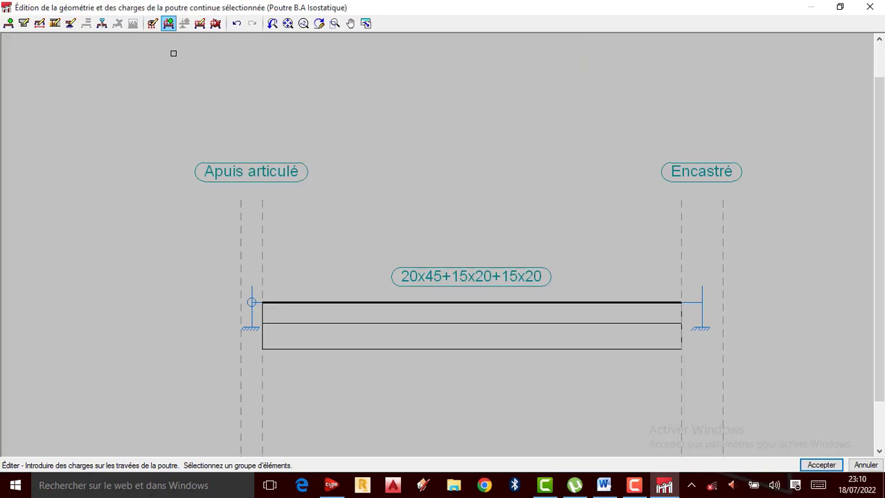
{"action": "left_click", "coordinate": [447, 325]}
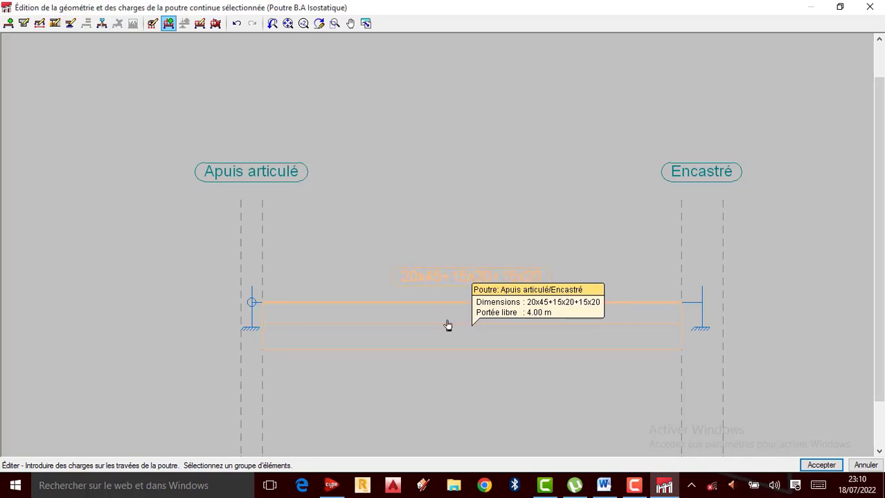
{"action": "left_click", "coordinate": [449, 324]}
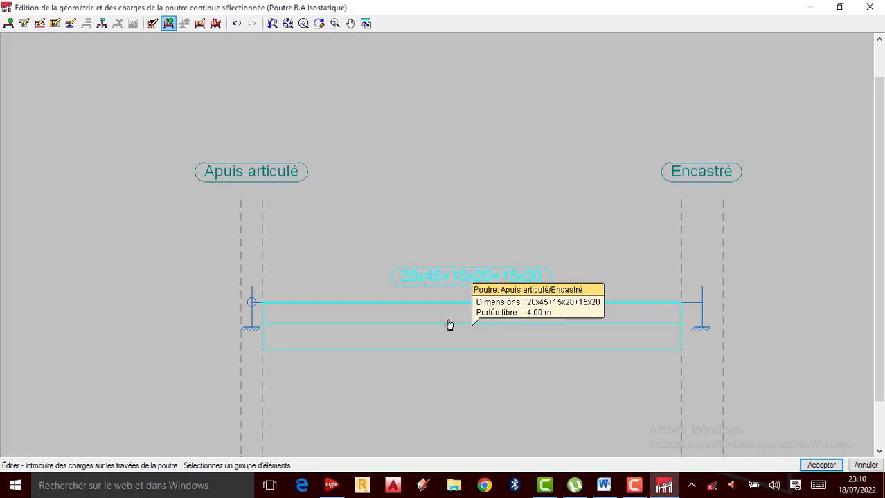
{"action": "left_click", "coordinate": [448, 325]}
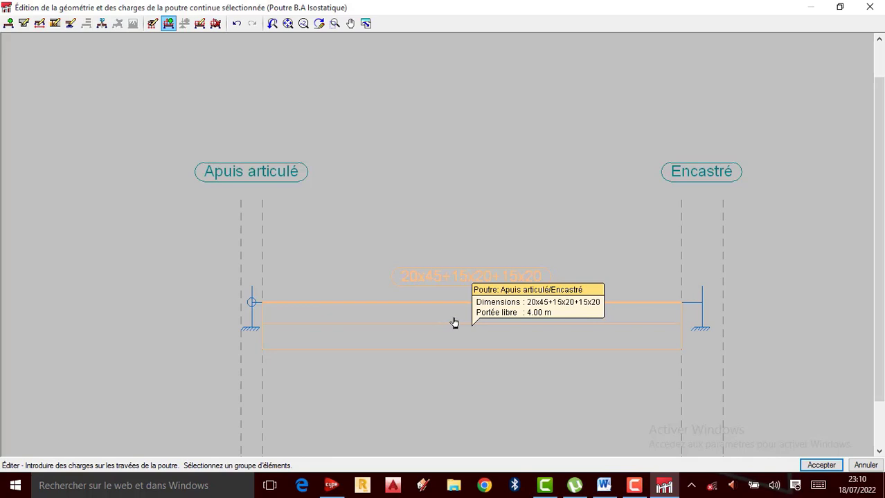
{"action": "left_click", "coordinate": [454, 322]}
{"action": "left_click", "coordinate": [635, 486]}
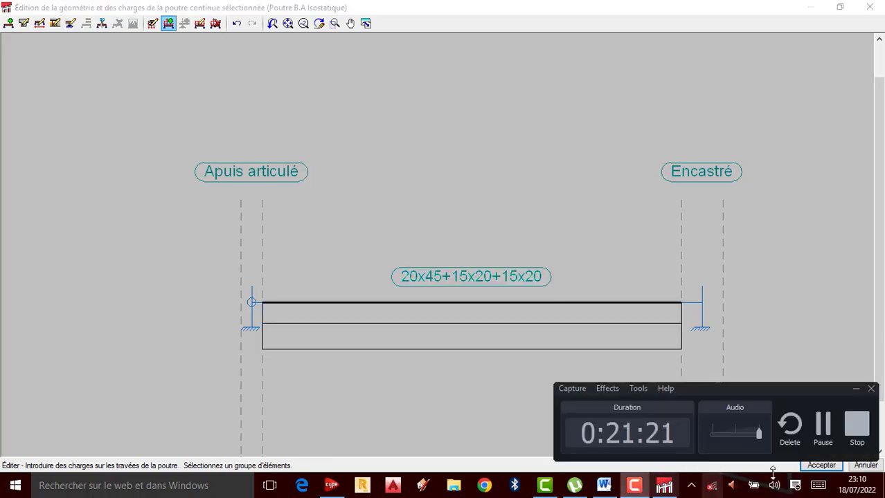
{"action": "left_click", "coordinate": [822, 427]}
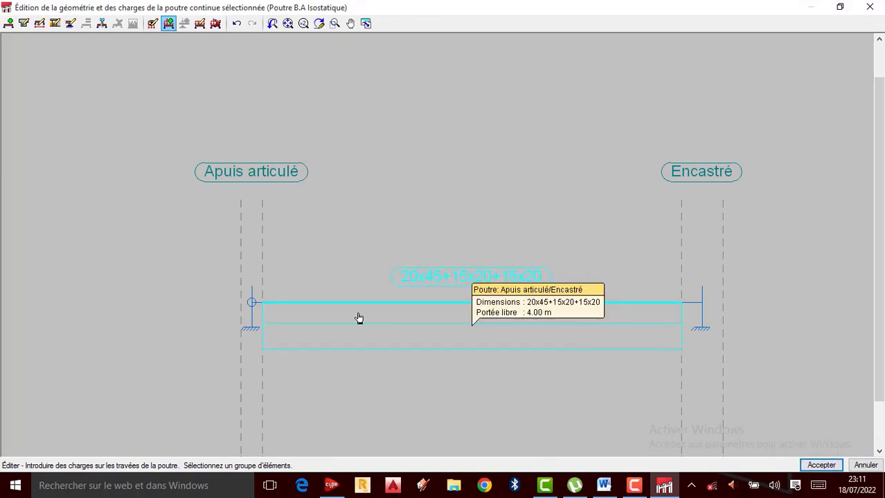
Step: Accept the continuous beam's geometry and support edits and return to the overall beam view
{"action": "left_click", "coordinate": [823, 468]}
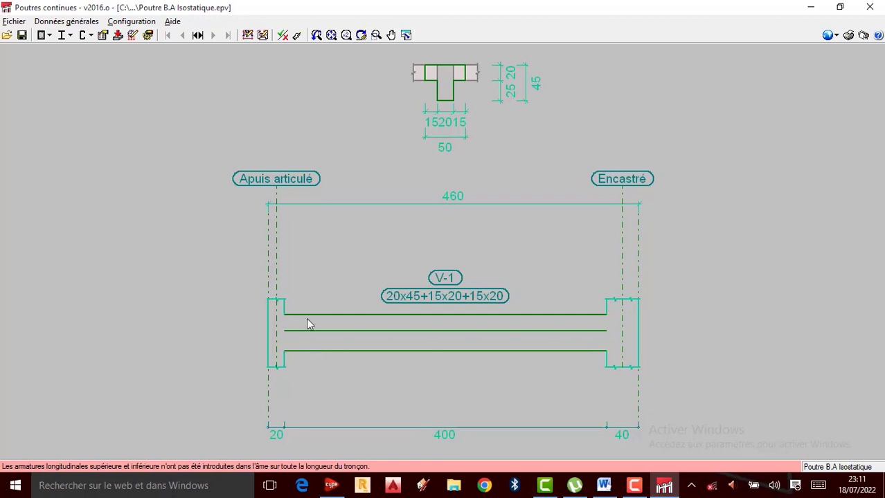
{"action": "scroll", "coordinate": [547, 276], "scroll_direction": "down", "scroll_amount": 2}
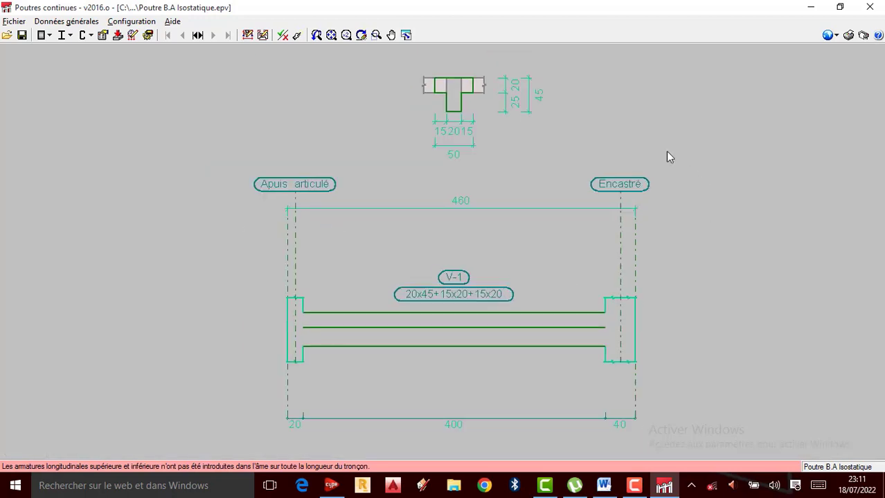
{"action": "scroll", "coordinate": [588, 273], "scroll_direction": "up", "scroll_amount": 1}
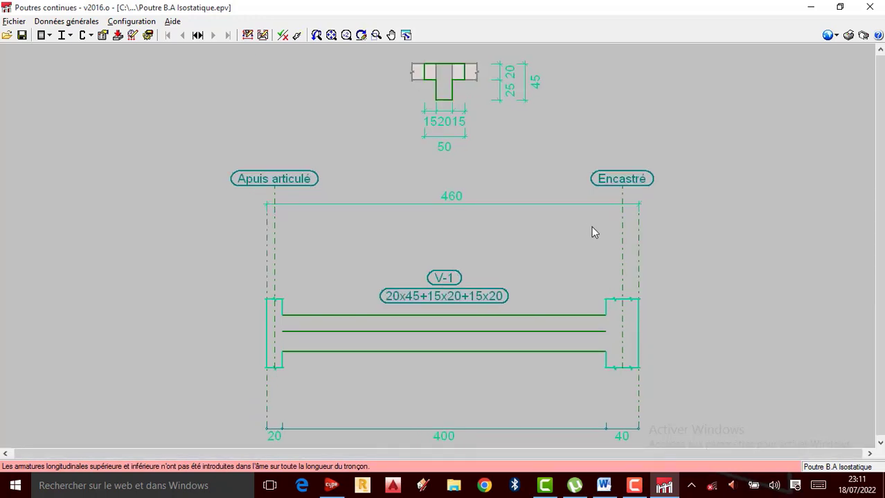
{"action": "scroll", "coordinate": [588, 225], "scroll_direction": "down", "scroll_amount": 2}
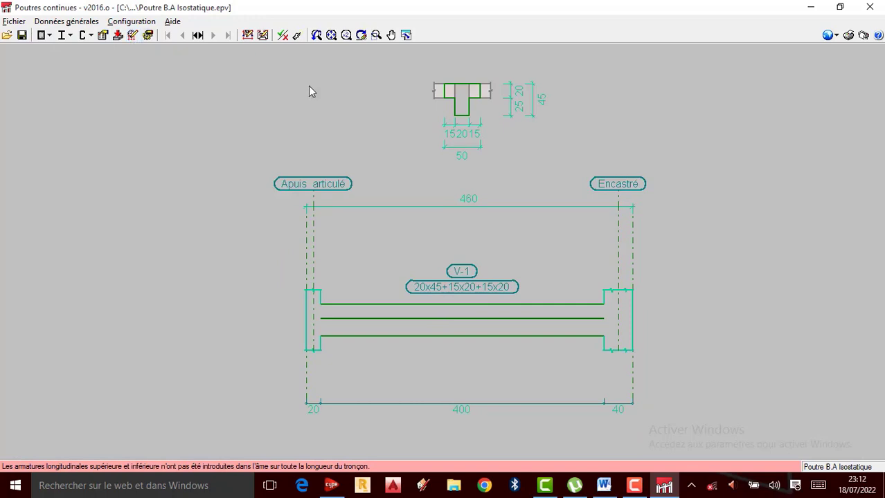
{"action": "left_click", "coordinate": [636, 486]}
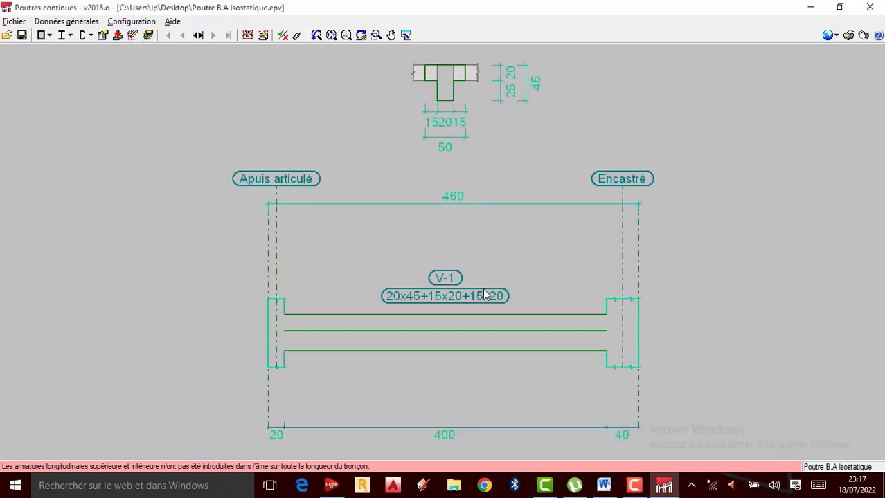
{"action": "scroll", "coordinate": [442, 266], "scroll_direction": "up", "scroll_amount": 2}
{"action": "scroll", "coordinate": [444, 278], "scroll_direction": "down", "scroll_amount": 2}
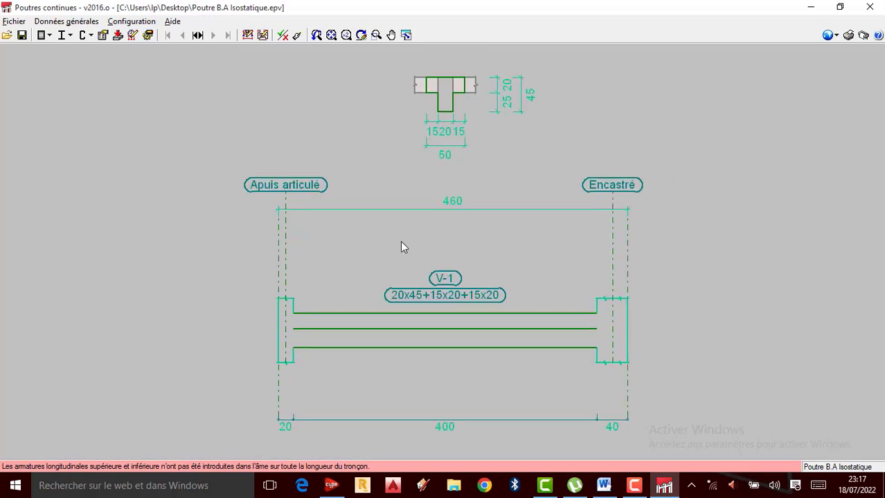
{"action": "left_click", "coordinate": [83, 23]}
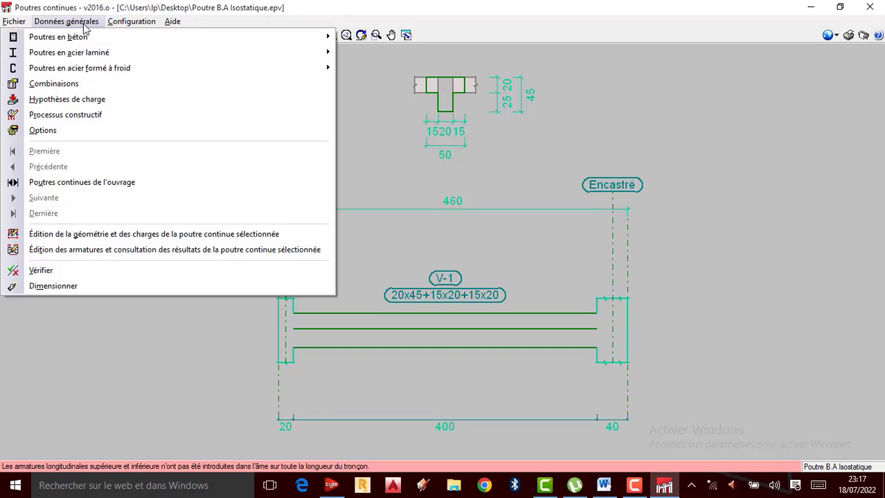
{"action": "left_click", "coordinate": [93, 235]}
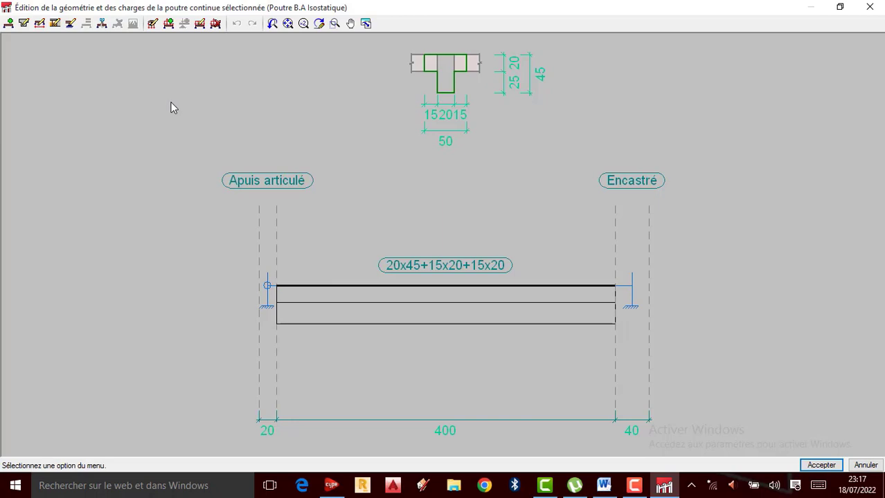
{"action": "left_click", "coordinate": [870, 7]}
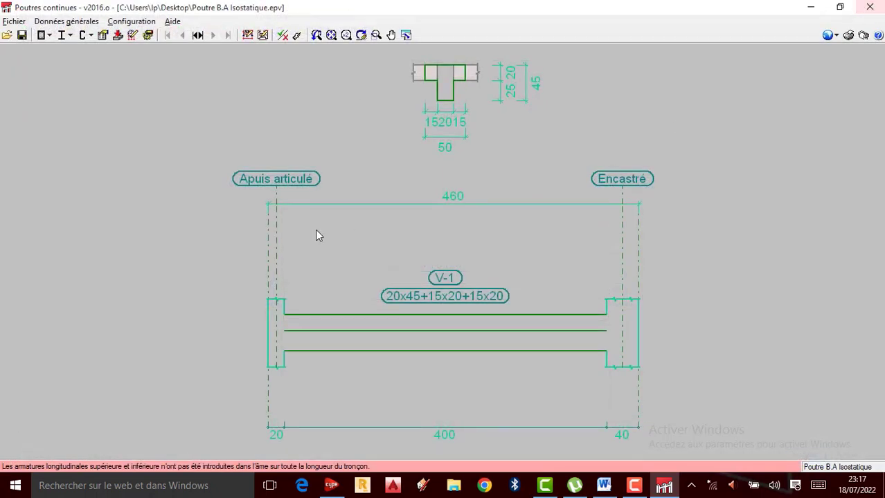
Step: Open the selected beam's geometry and load editor, and view the span's cross-section without changing it
{"action": "left_click", "coordinate": [247, 35]}
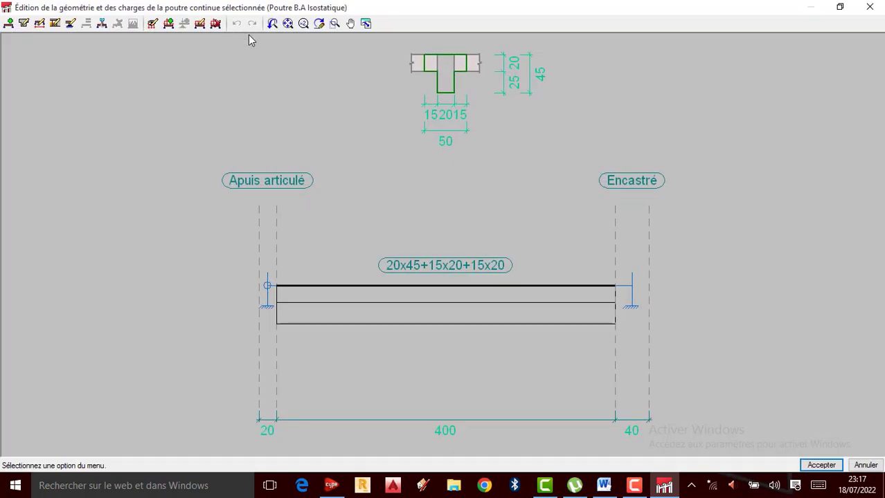
{"action": "left_click", "coordinate": [441, 299]}
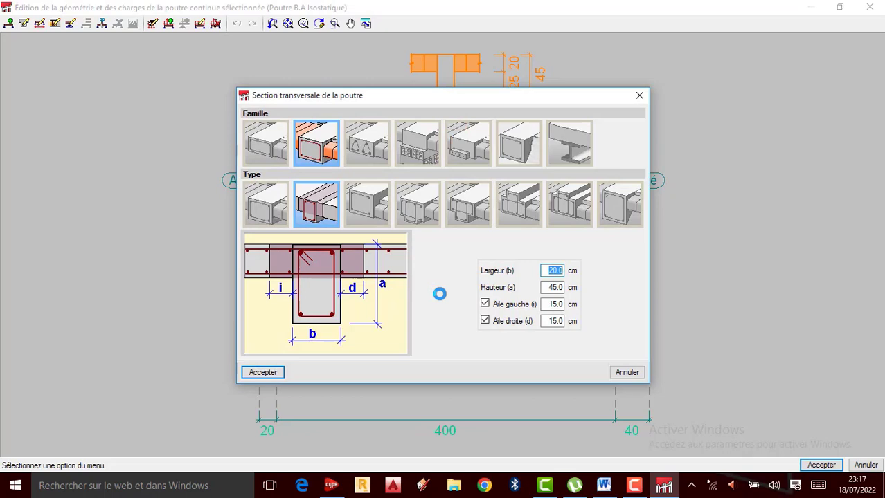
{"action": "left_click", "coordinate": [644, 98]}
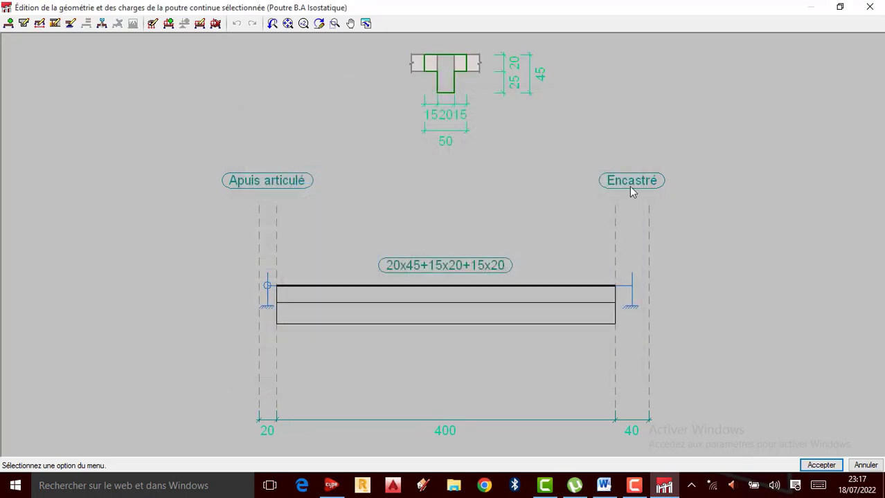
{"action": "left_click", "coordinate": [199, 26]}
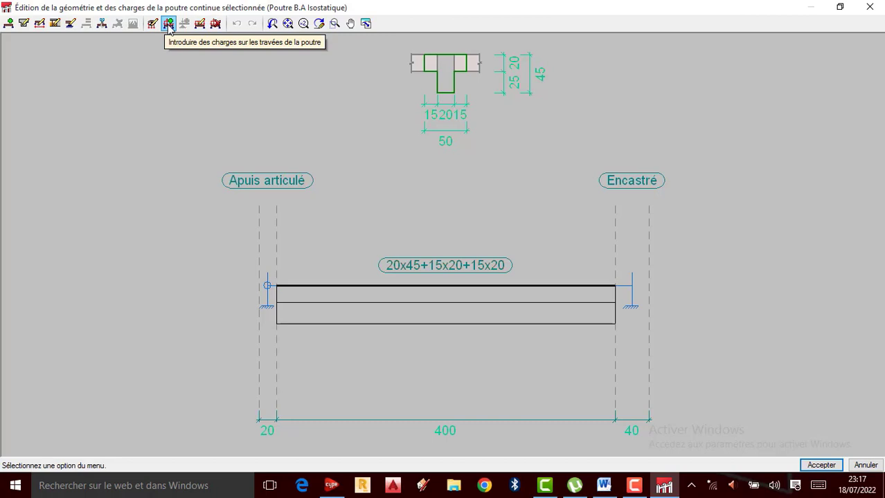
Step: Introduce a uniformly distributed downward load of 2.25 kN/m on the span under the Poids propre hypothesis, using the general axes
{"action": "left_click", "coordinate": [169, 26]}
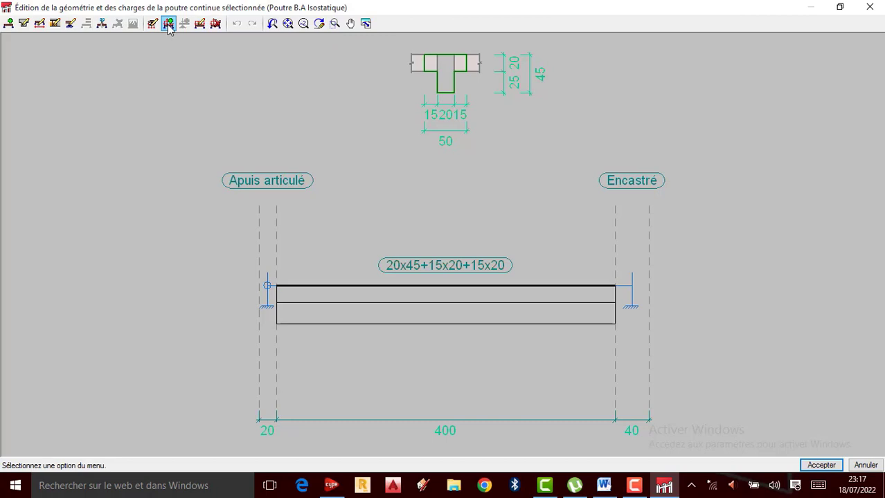
{"action": "left_click", "coordinate": [438, 292]}
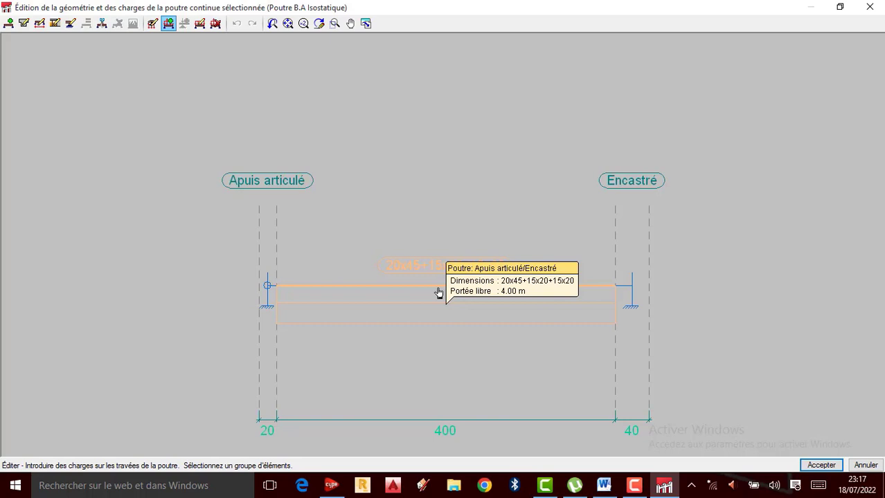
{"action": "right_click", "coordinate": [438, 293]}
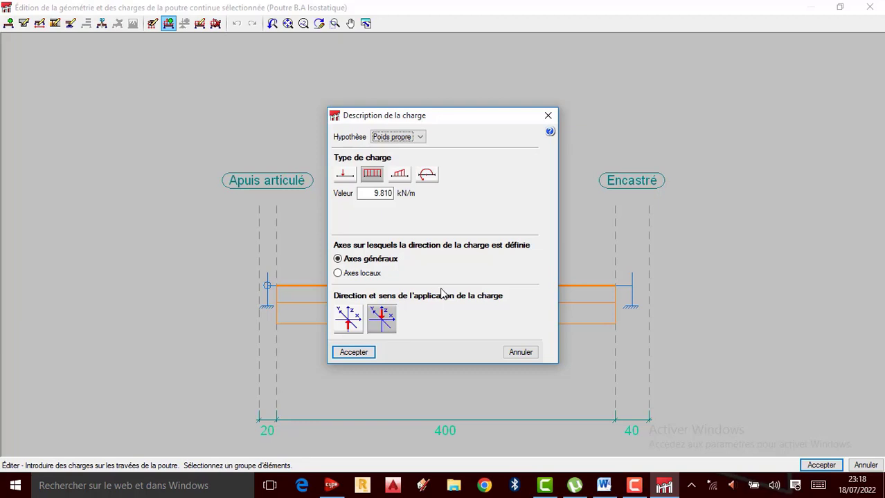
{"action": "left_click", "coordinate": [422, 140]}
{"action": "left_click", "coordinate": [423, 140]}
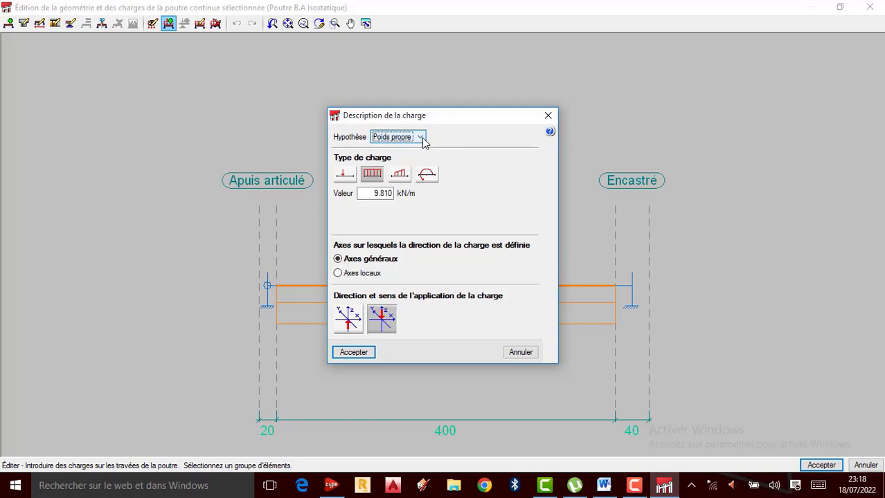
{"action": "left_click", "coordinate": [423, 141]}
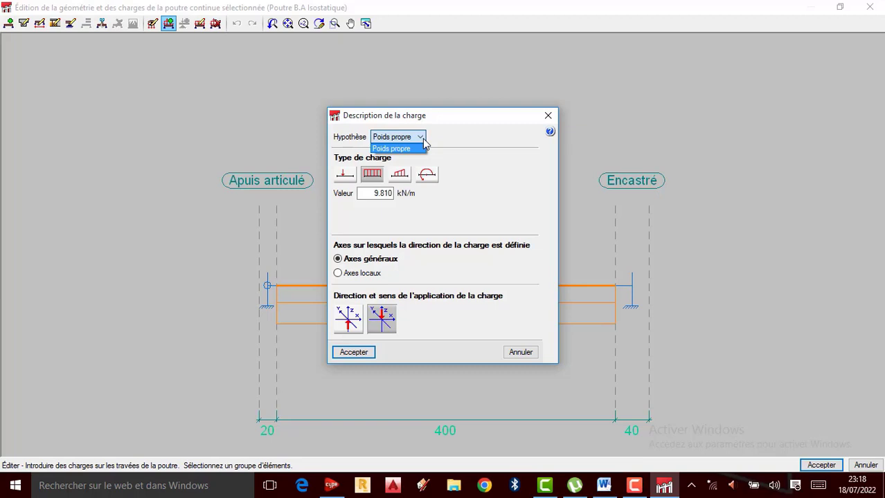
{"action": "left_click", "coordinate": [420, 138]}
{"action": "left_click", "coordinate": [421, 138]}
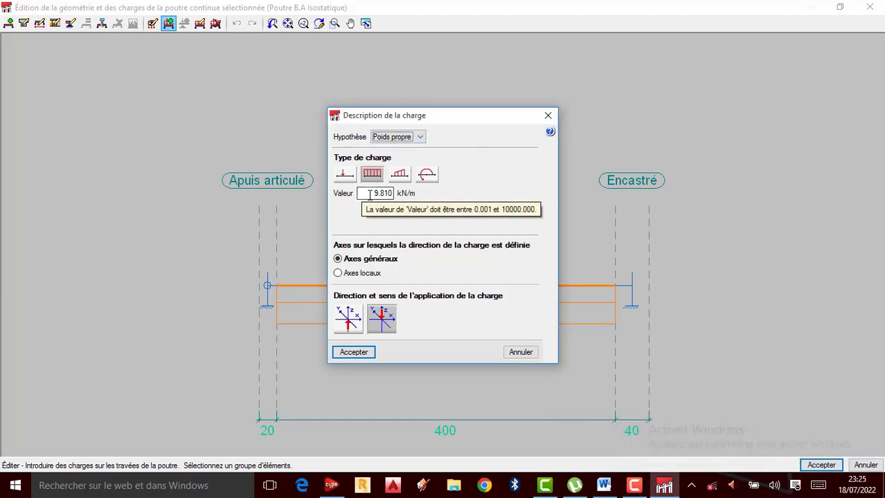
{"action": "left_click_drag", "start_coordinate": [369, 194], "coordinate": [405, 198]}
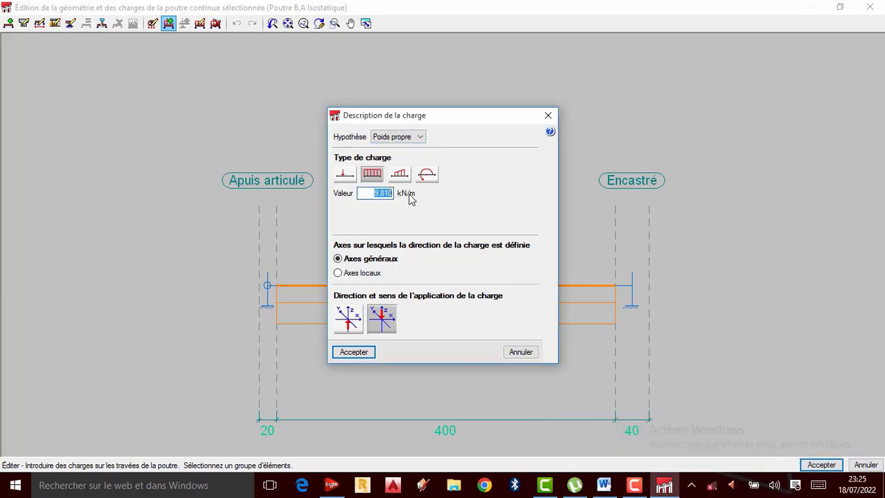
{"action": "type", "text": "2.25"}
{"action": "left_click", "coordinate": [364, 353]}
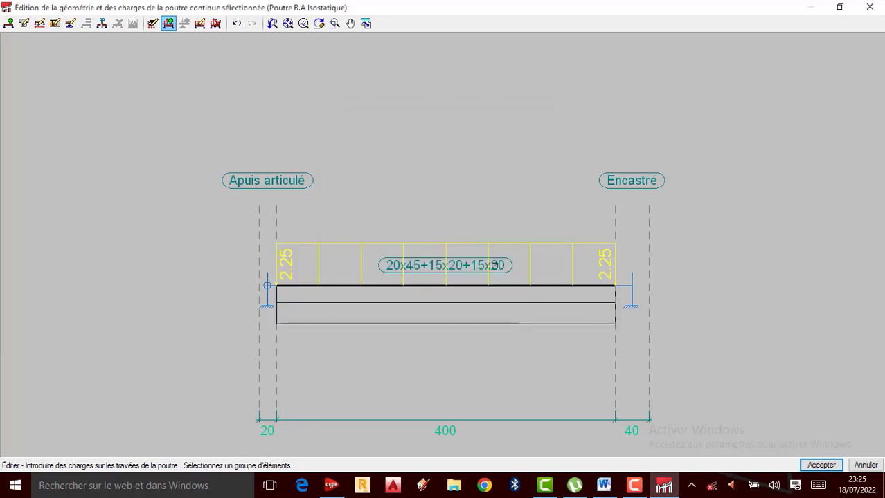
{"action": "scroll", "coordinate": [456, 285], "scroll_direction": "up", "scroll_amount": 1}
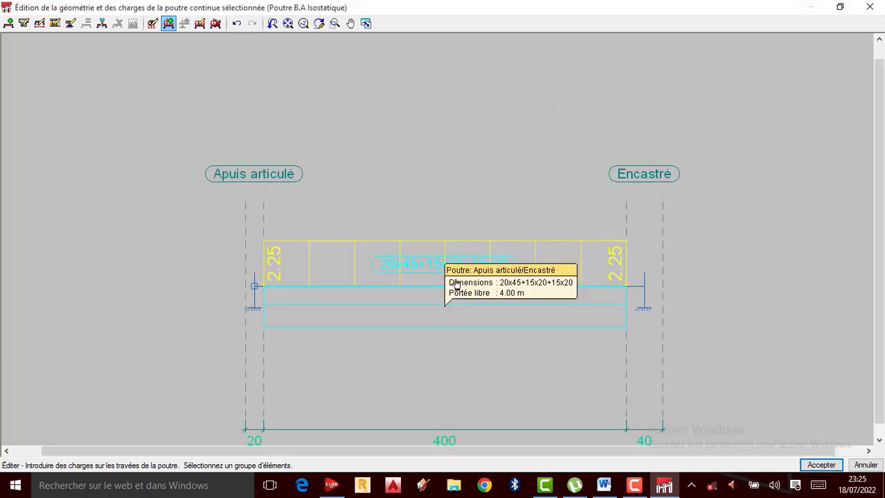
{"action": "scroll", "coordinate": [422, 259], "scroll_direction": "down", "scroll_amount": 2}
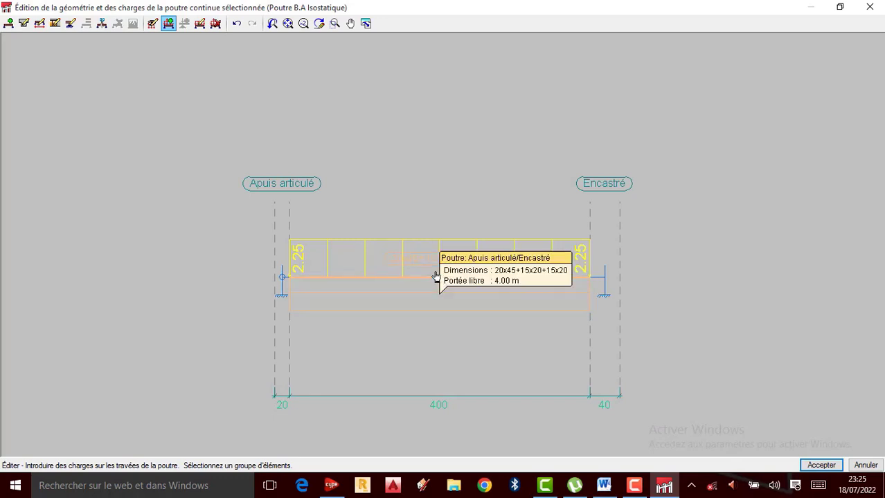
{"action": "left_click", "coordinate": [436, 277]}
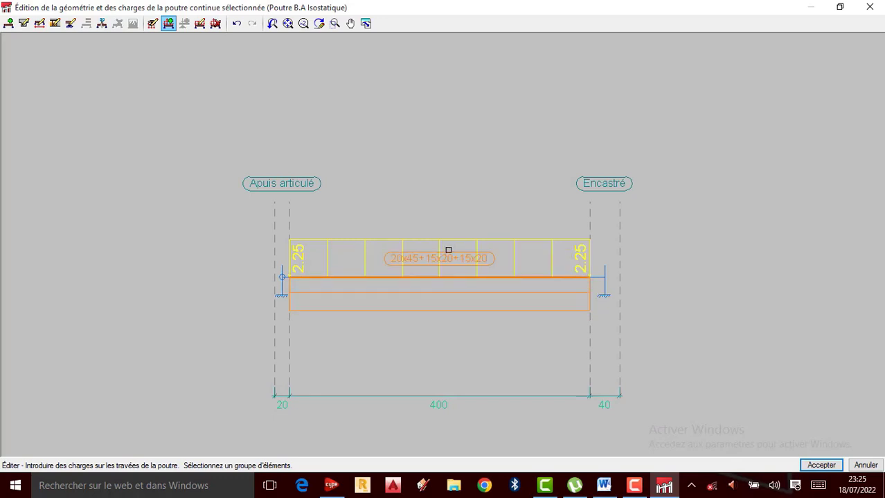
{"action": "right_click", "coordinate": [446, 250]}
{"action": "left_click", "coordinate": [420, 137]}
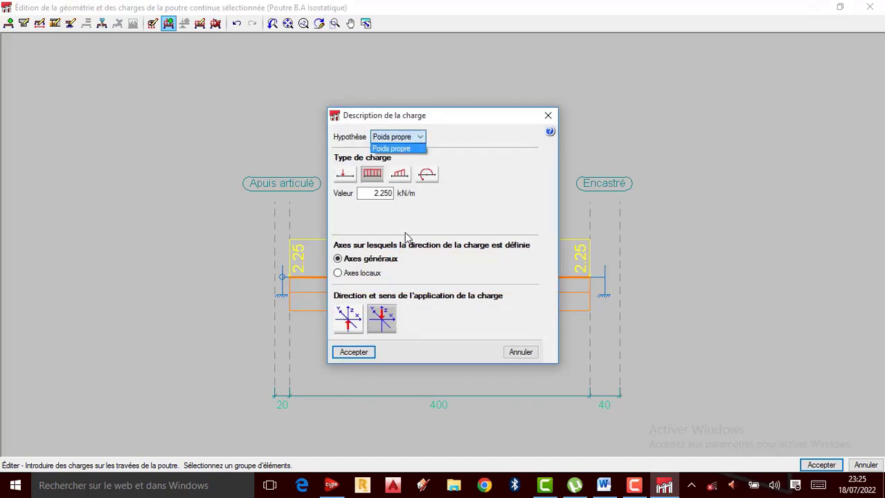
{"action": "left_click", "coordinate": [545, 115]}
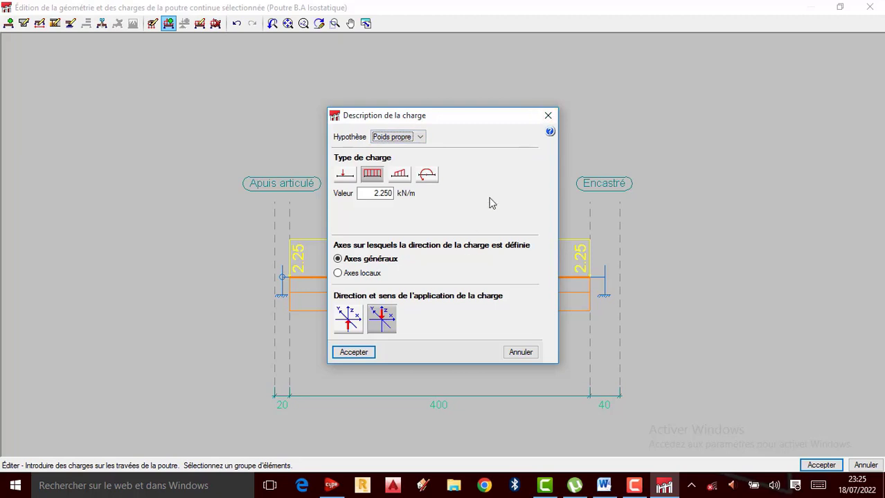
{"action": "left_click", "coordinate": [546, 114]}
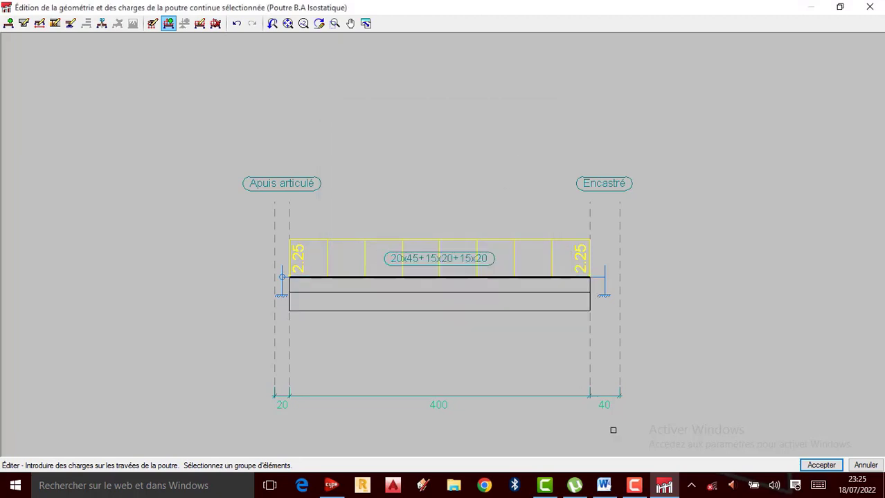
{"action": "left_click", "coordinate": [634, 486]}
{"action": "left_click", "coordinate": [819, 428]}
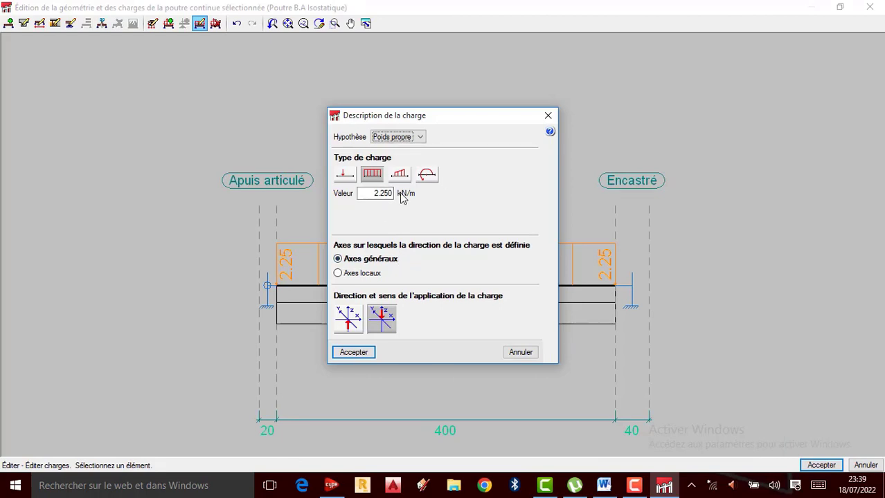
Step: Check which hypotheses are available for the span's existing distributed load without changing it, and leave the geometry and load editor
{"action": "left_click", "coordinate": [419, 137]}
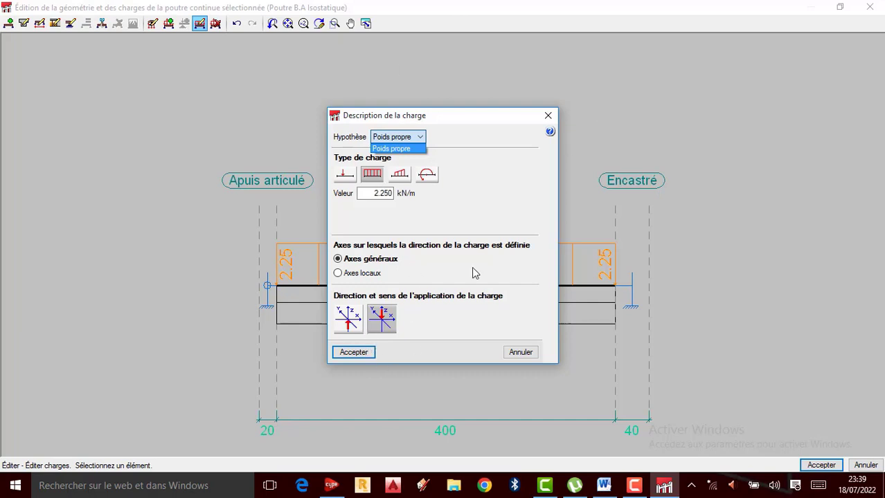
{"action": "left_click", "coordinate": [548, 116]}
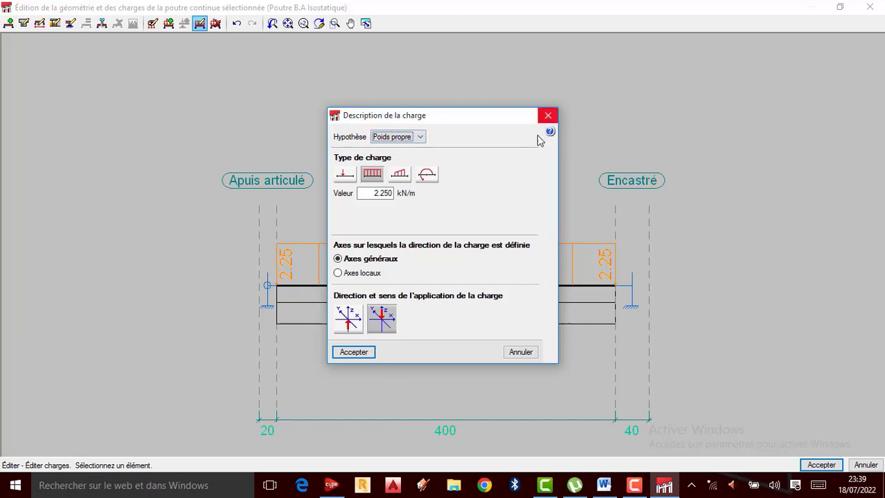
{"action": "left_click", "coordinate": [520, 353]}
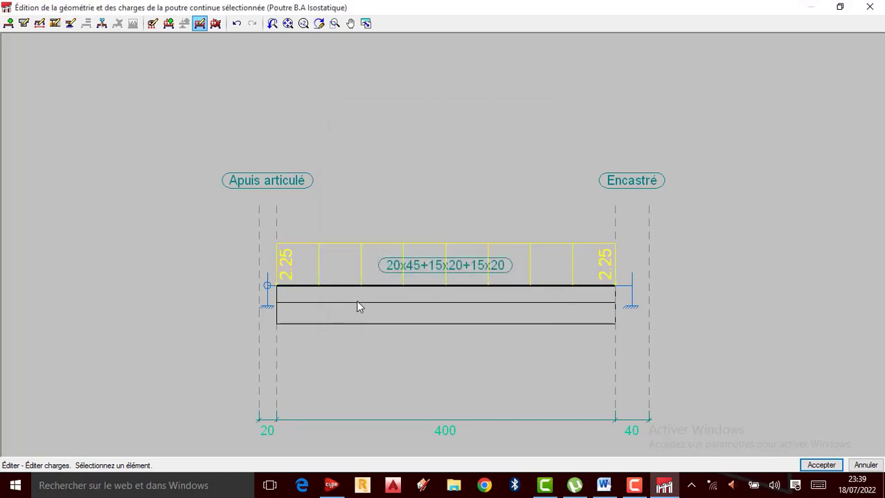
{"action": "left_click", "coordinate": [870, 7]}
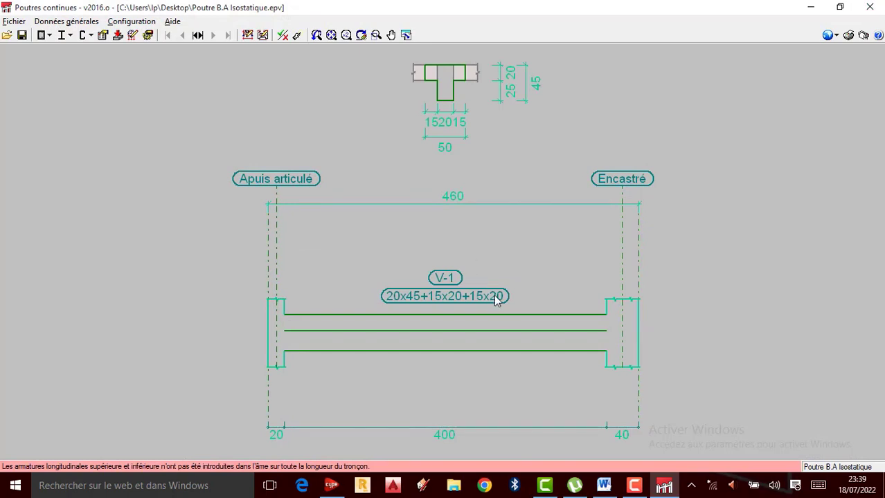
Step: Add an additional permanent load hypothesis with the reference G1(Chappe), without different load arrangements
{"action": "left_click", "coordinate": [67, 21]}
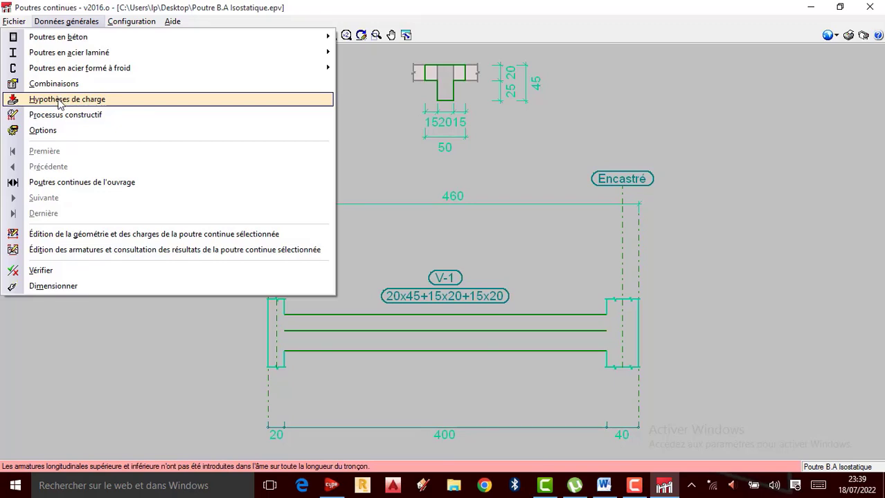
{"action": "left_click", "coordinate": [59, 102]}
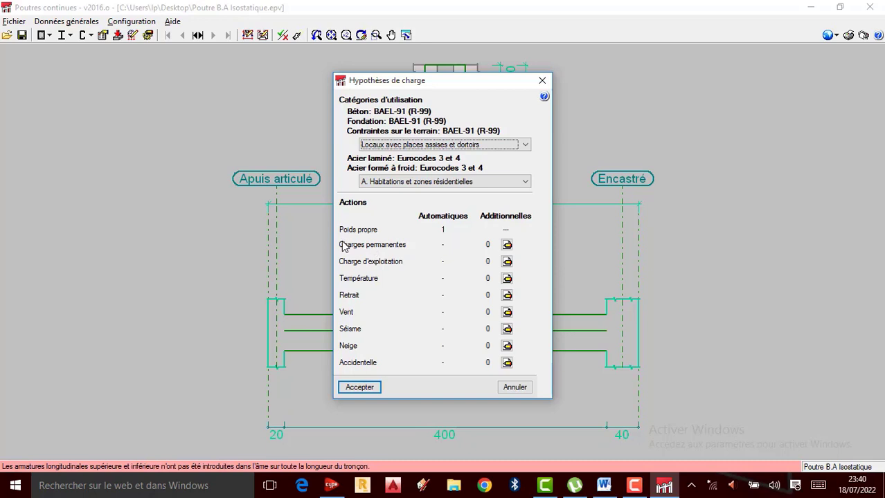
{"action": "left_click", "coordinate": [507, 246]}
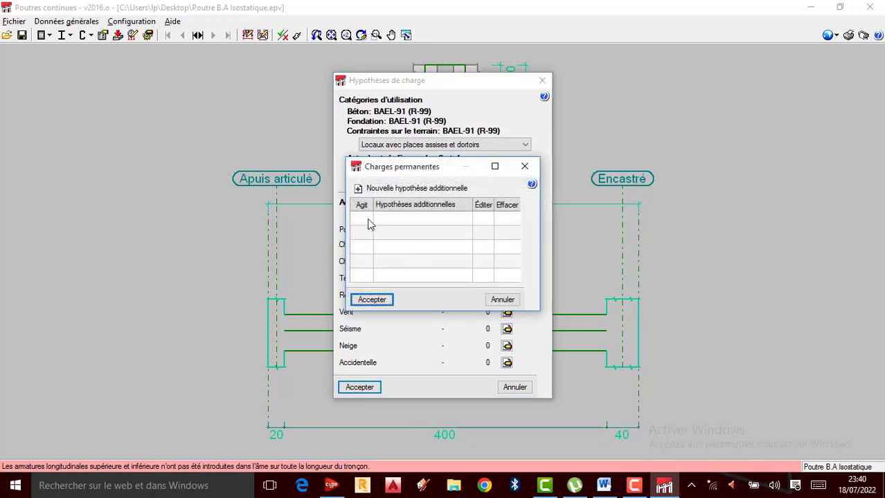
{"action": "left_click", "coordinate": [360, 188]}
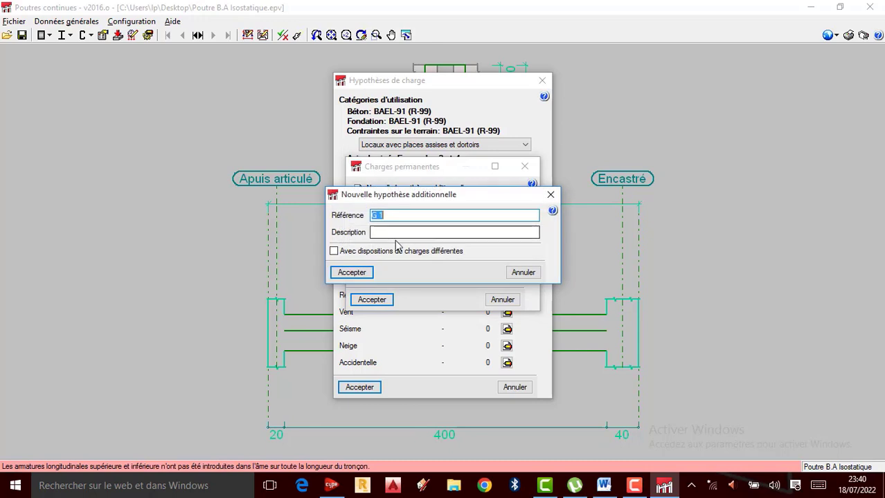
{"action": "left_click", "coordinate": [394, 216]}
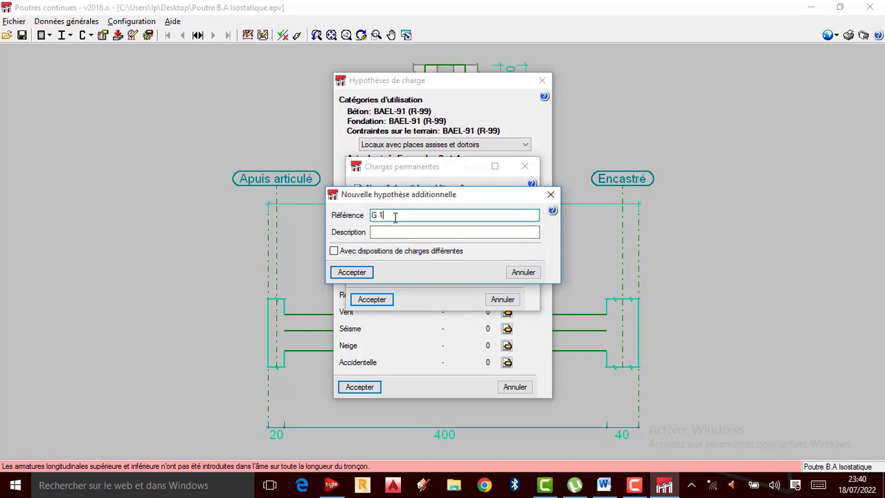
{"action": "left_click", "coordinate": [380, 215]}
{"action": "key", "text": "BackSpace"}
{"action": "type", "text": "Chappe)"}
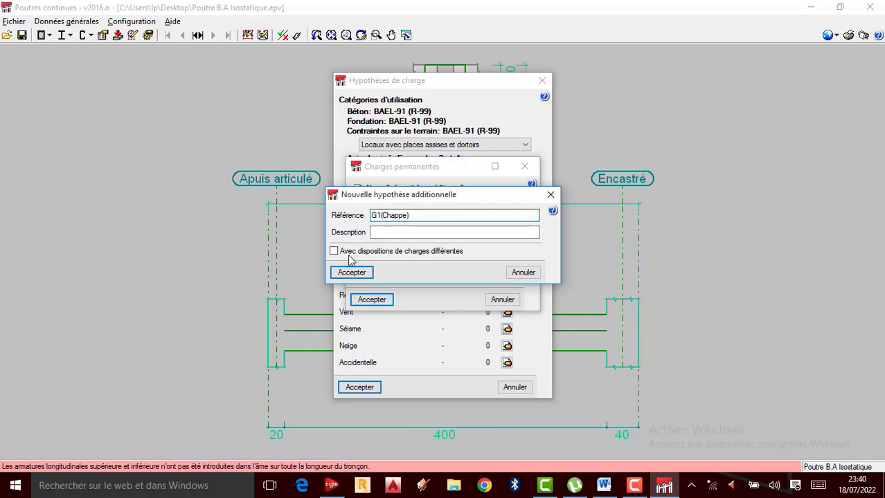
{"action": "left_click", "coordinate": [333, 251]}
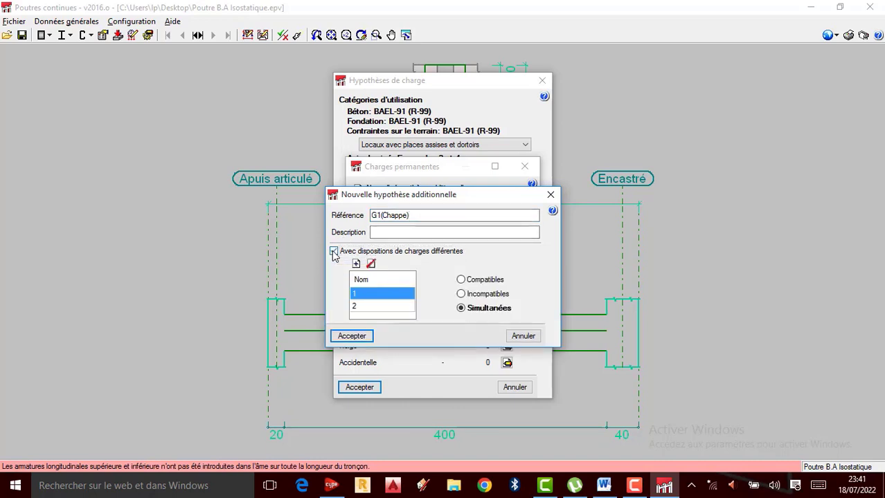
{"action": "left_click", "coordinate": [334, 251]}
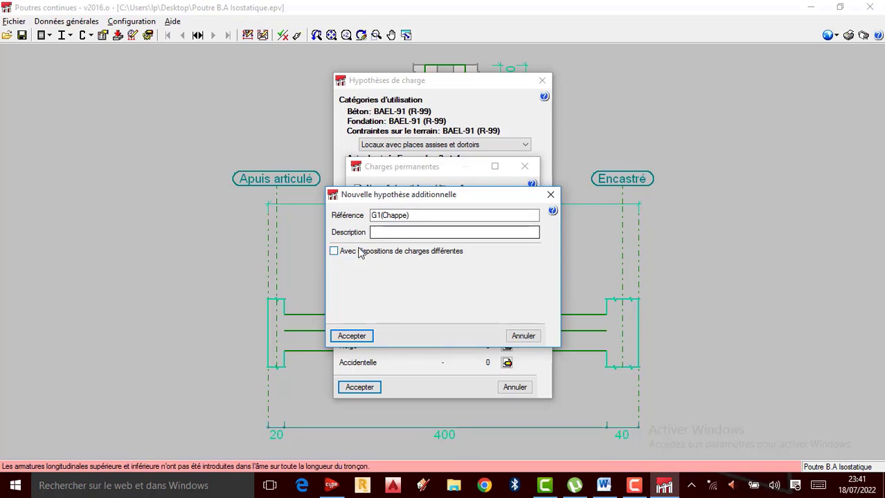
{"action": "left_click", "coordinate": [345, 336]}
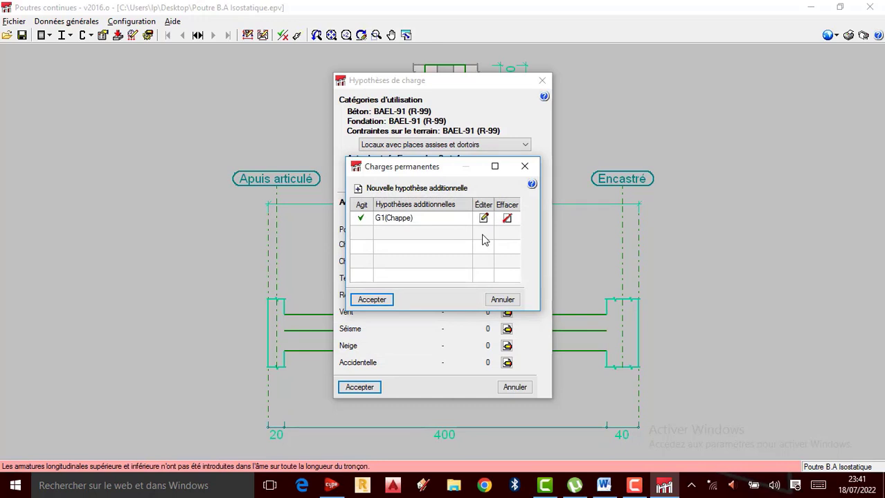
Step: Add a second permanent load hypothesis with the reference G2(Plancher réposant sur la Poutre) and accept the permanent loads
{"action": "left_click", "coordinate": [359, 191]}
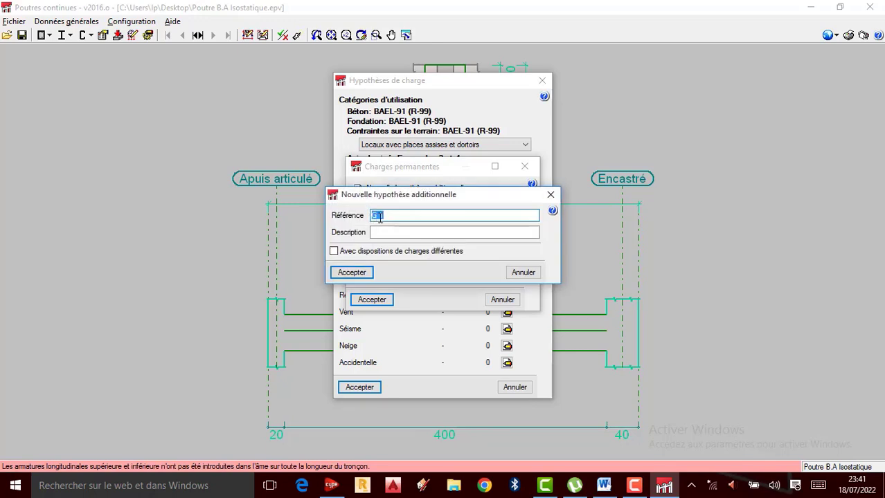
{"action": "key", "text": "BackSpace"}
{"action": "key", "text": "BackSpace"}
{"action": "type", "text": "2"}
{"action": "type", "text": "("}
{"action": "type", "text": "("}
{"action": "type", "text": "Planc"}
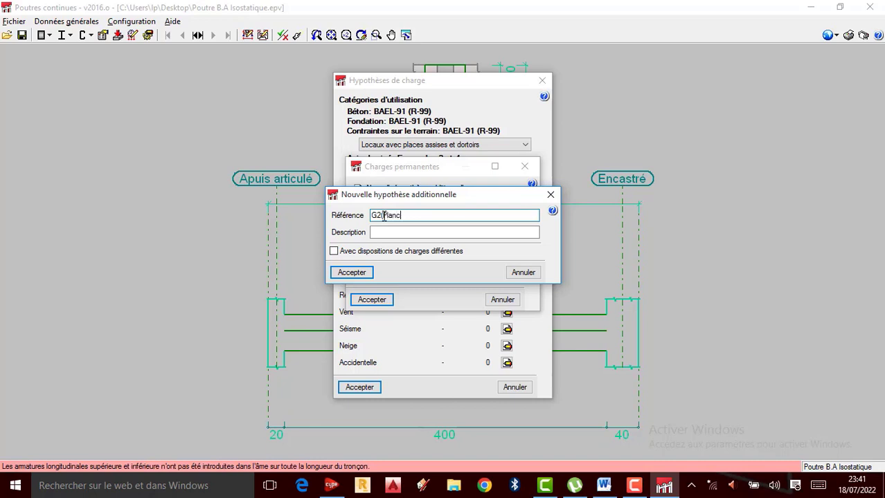
{"action": "type", "text": "her réposant sur la Poutre)"}
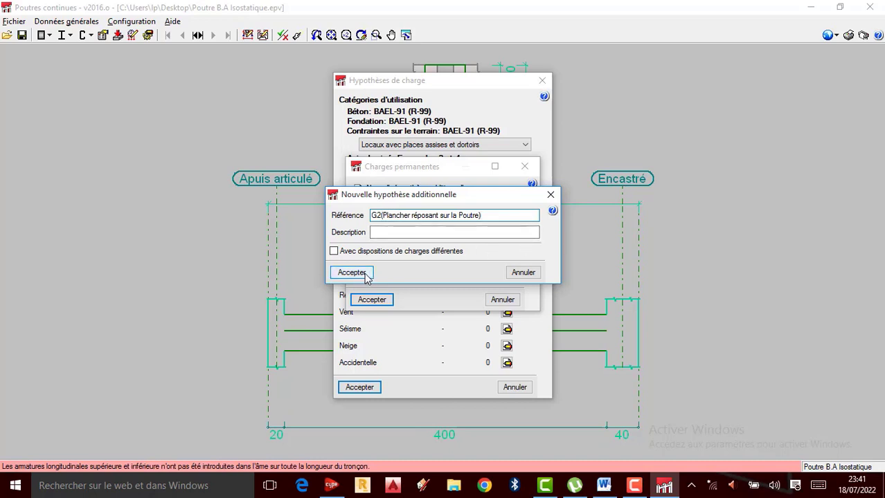
{"action": "left_click", "coordinate": [333, 251]}
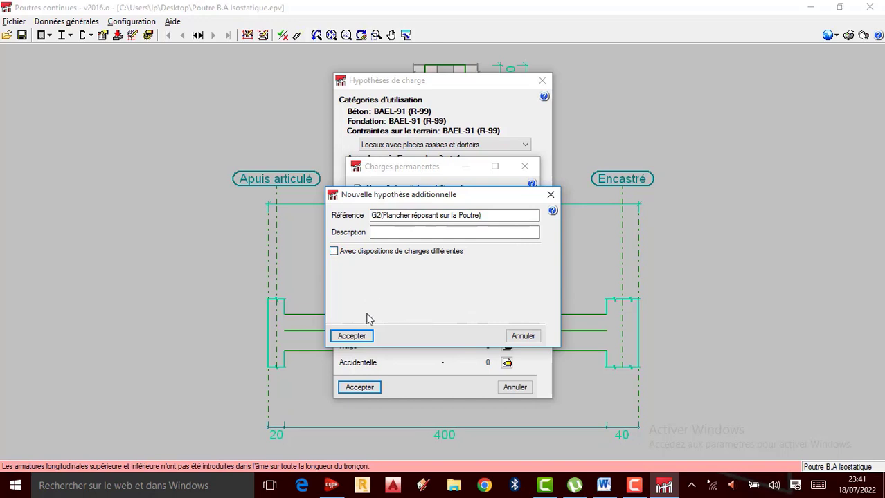
{"action": "left_click", "coordinate": [362, 336]}
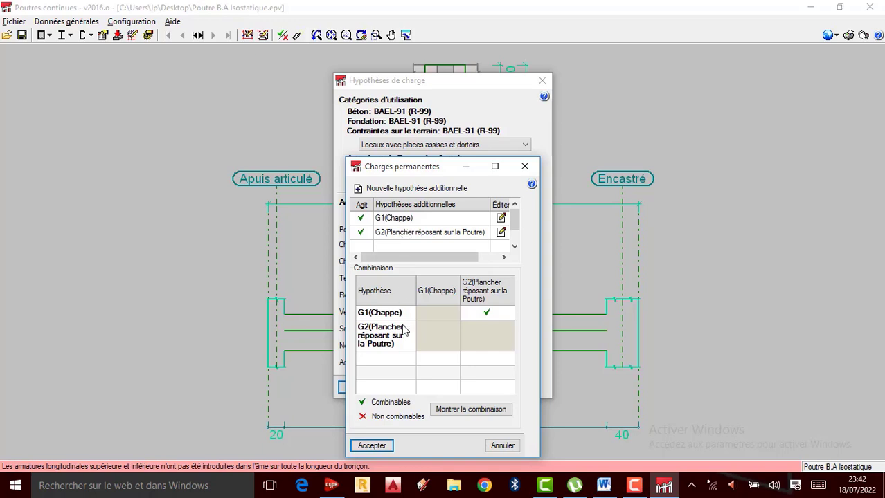
{"action": "left_click", "coordinate": [371, 446]}
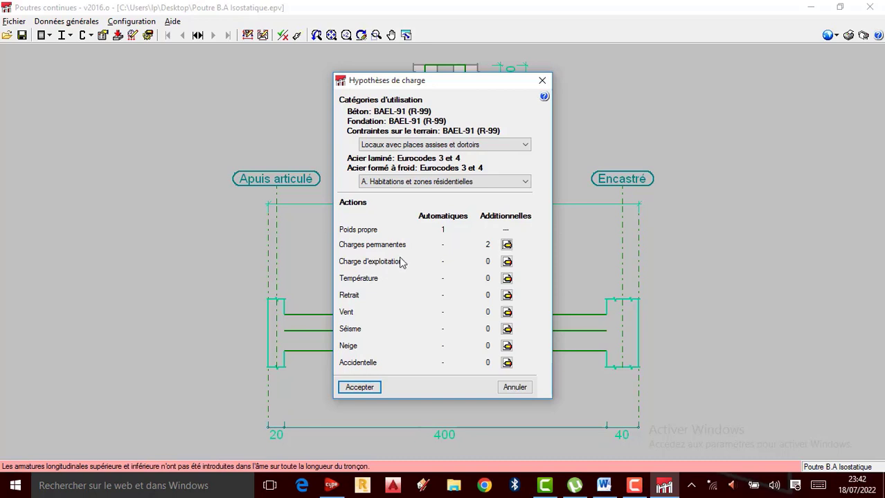
Step: Add a live load hypothesis with the reference Q1(Charge d'exploitation) and accept the load hypotheses
{"action": "left_click", "coordinate": [506, 261]}
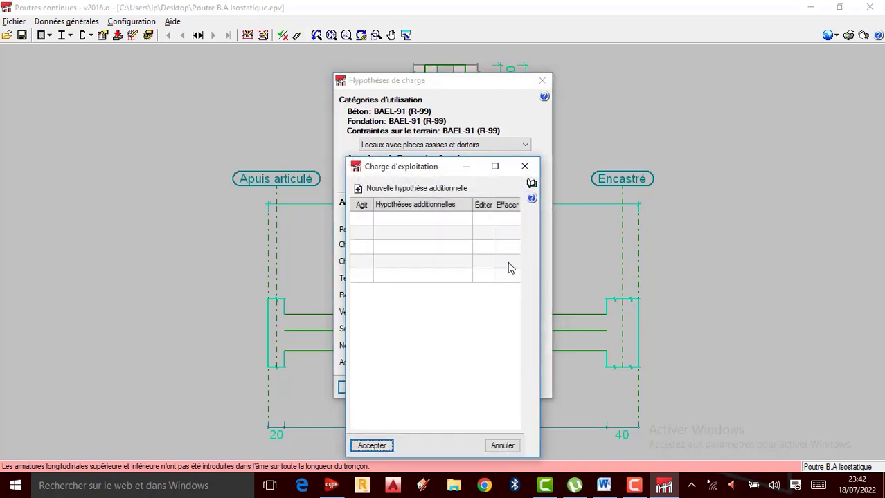
{"action": "left_click", "coordinate": [360, 195]}
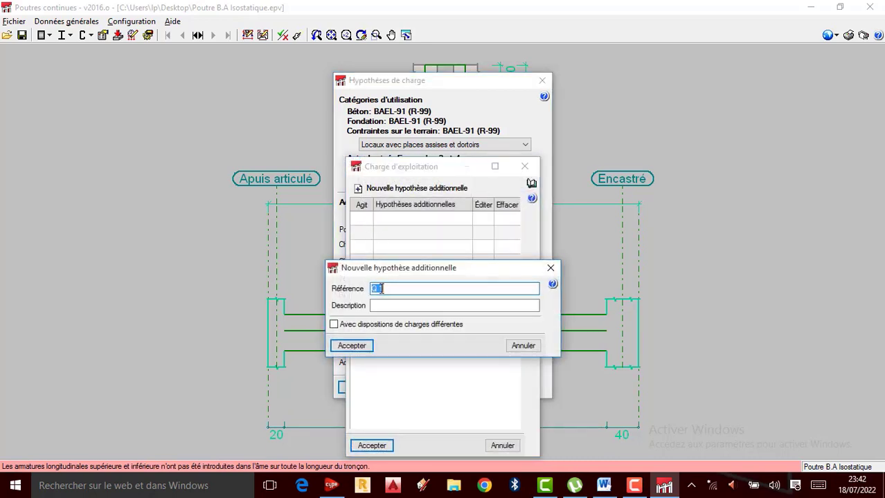
{"action": "left_click", "coordinate": [382, 288]}
{"action": "type", "text": "("}
{"action": "type", "text": "Charge"}
{"action": "key", "text": "BackSpace"}
{"action": "key", "text": "BackSpace"}
{"action": "key", "text": "BackSpace"}
{"action": "key", "text": "BackSpace"}
{"action": "key", "text": "BackSpace"}
{"action": "type", "text": "harge d'exploitatio"}
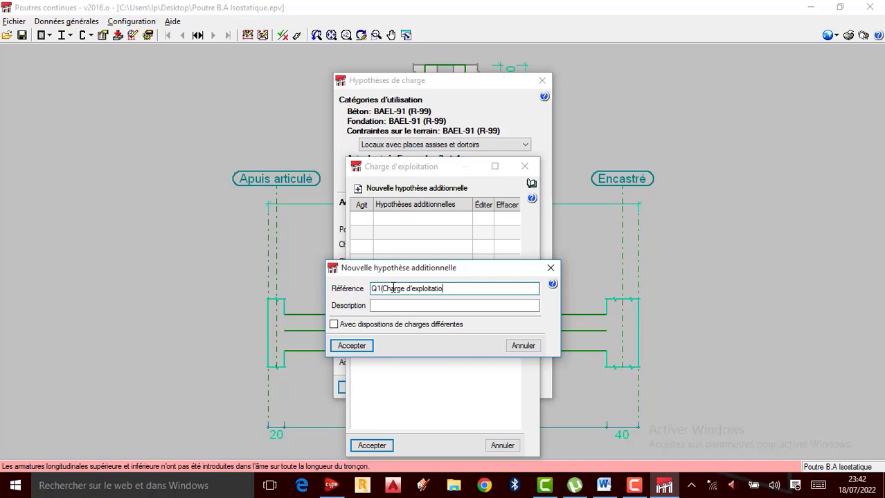
{"action": "type", "text": "n)"}
{"action": "left_click", "coordinate": [356, 346]}
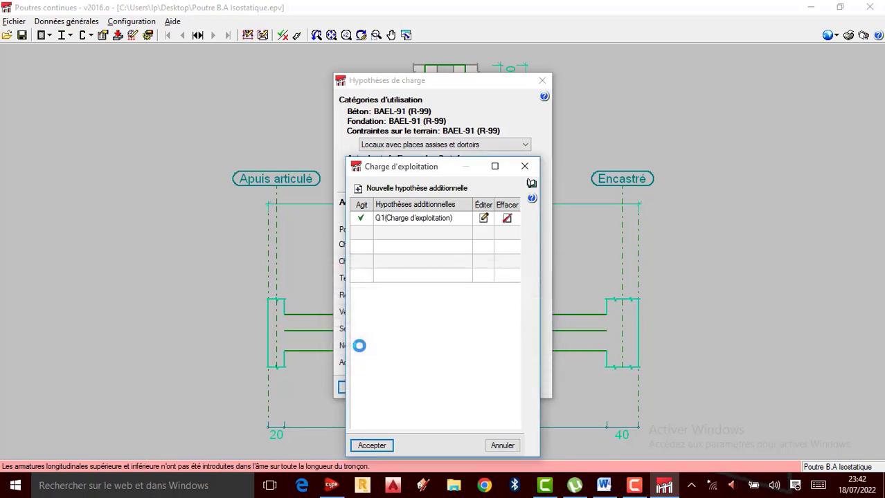
{"action": "left_click", "coordinate": [380, 447]}
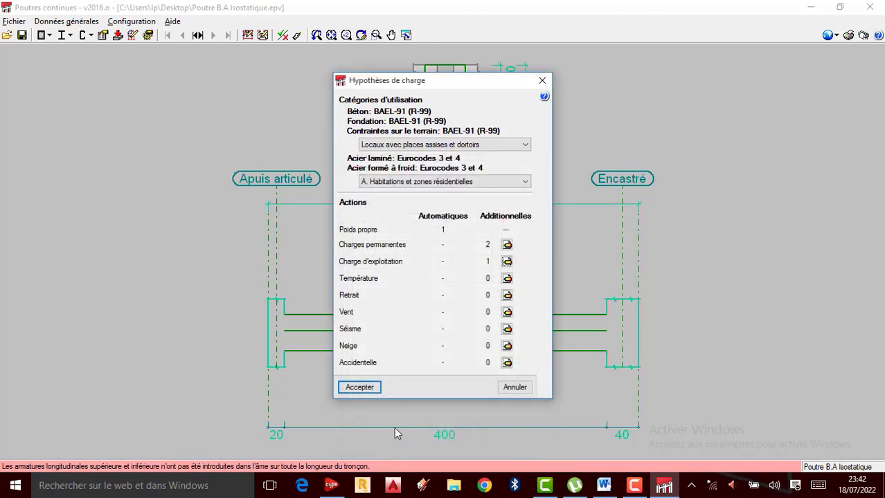
{"action": "left_click", "coordinate": [364, 389]}
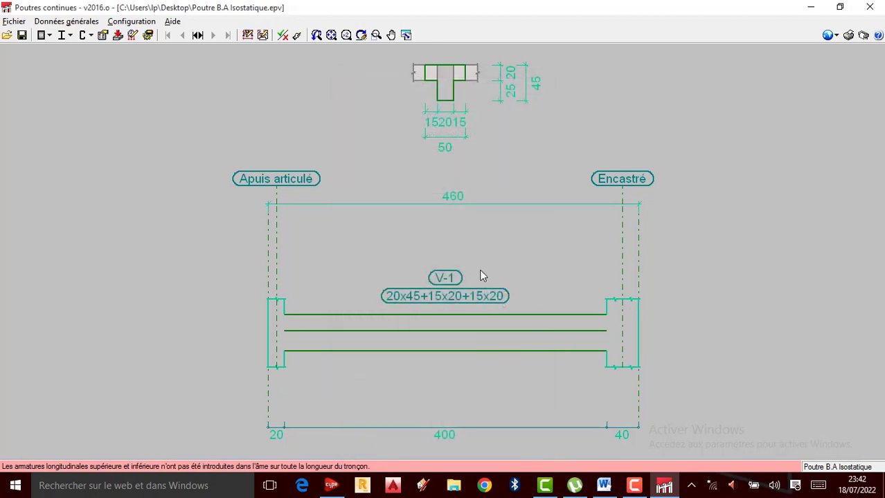
Step: Reopen the selected beam's geometry and load editor and display the loads of all hypotheses
{"action": "left_click", "coordinate": [247, 35]}
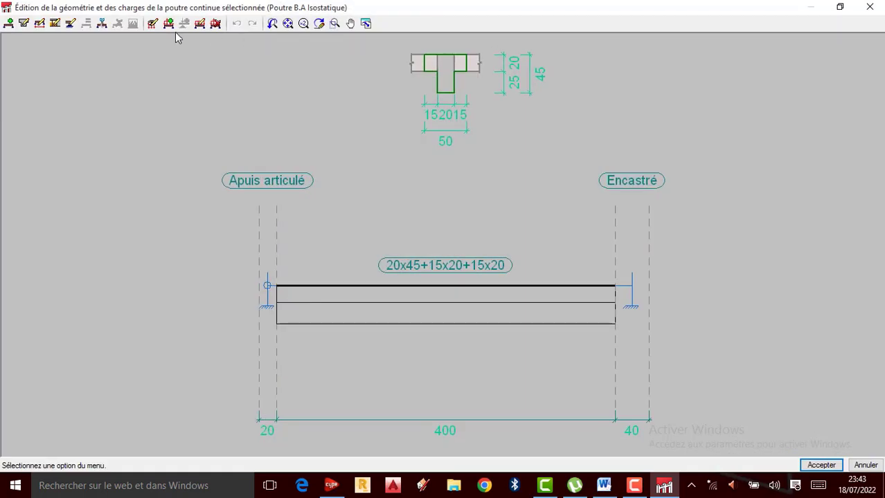
{"action": "left_click", "coordinate": [153, 24]}
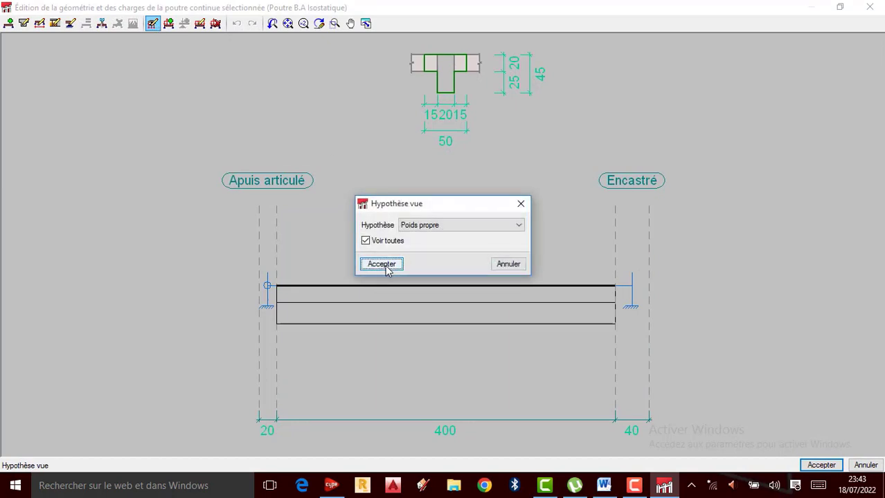
{"action": "left_click", "coordinate": [386, 264]}
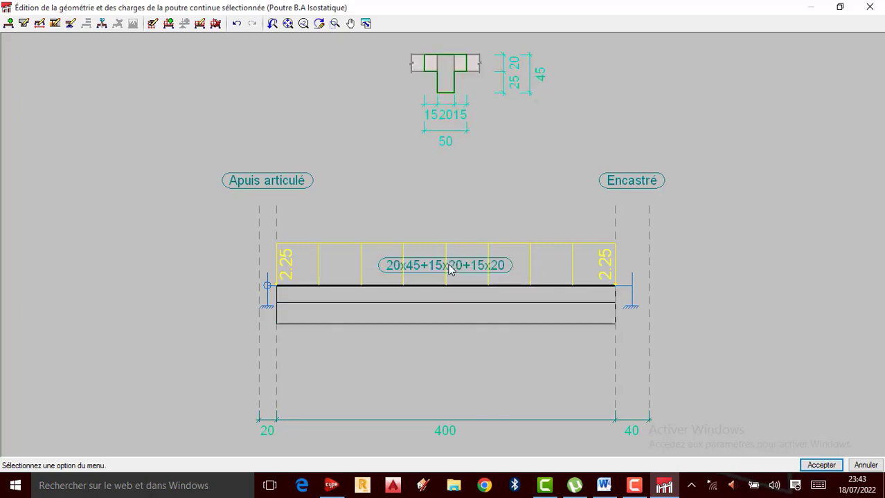
Step: Begin introducing a uniformly distributed load on the span and assign it to the G1(Chappe) hypothesis
{"action": "left_click", "coordinate": [169, 25]}
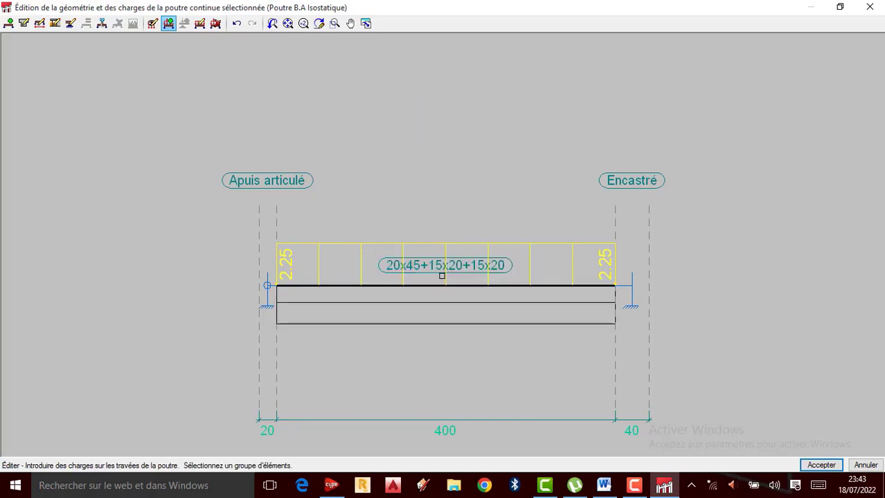
{"action": "left_click", "coordinate": [443, 299]}
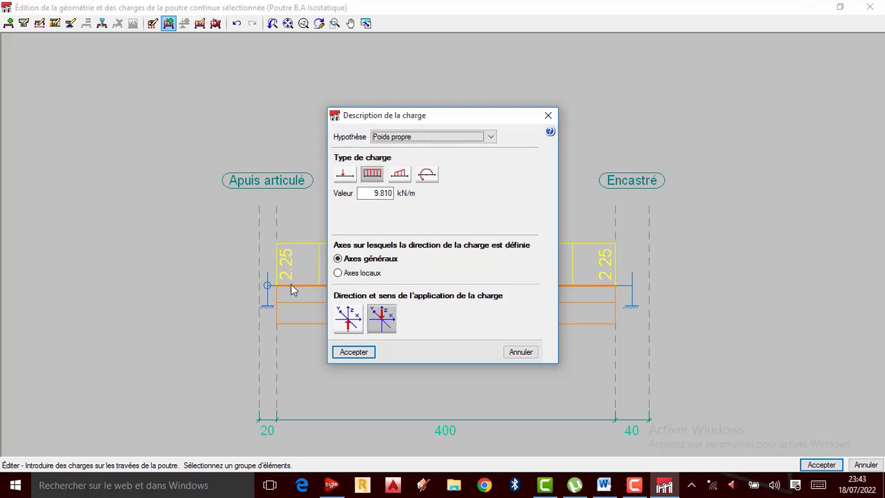
{"action": "left_click", "coordinate": [489, 137]}
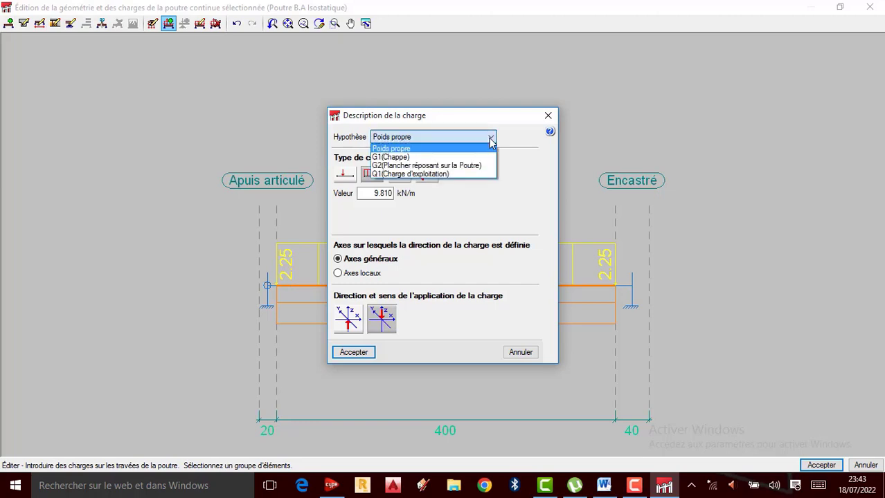
{"action": "left_click", "coordinate": [392, 158]}
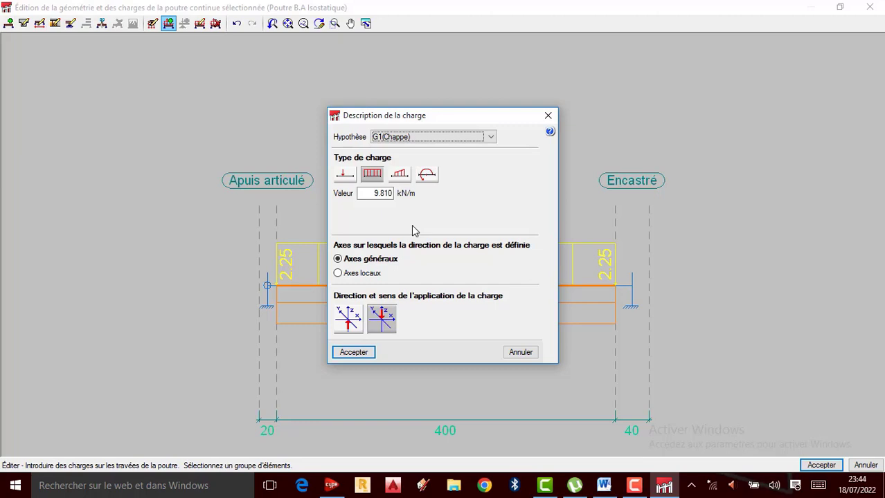
Step: Set the G1(Chappe) uniformly distributed load to 5 kN/m and accept it
{"action": "left_click", "coordinate": [380, 194]}
{"action": "double_click", "coordinate": [380, 194]}
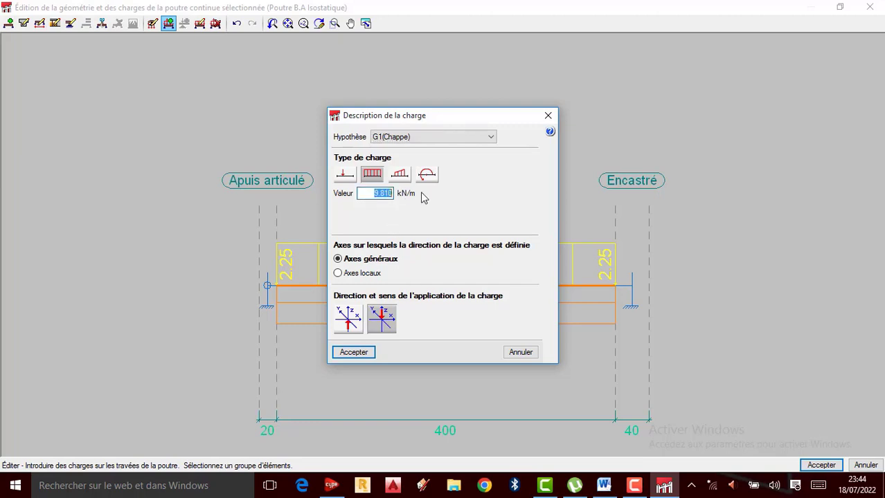
{"action": "type", "text": "5"}
{"action": "left_click", "coordinate": [354, 352]}
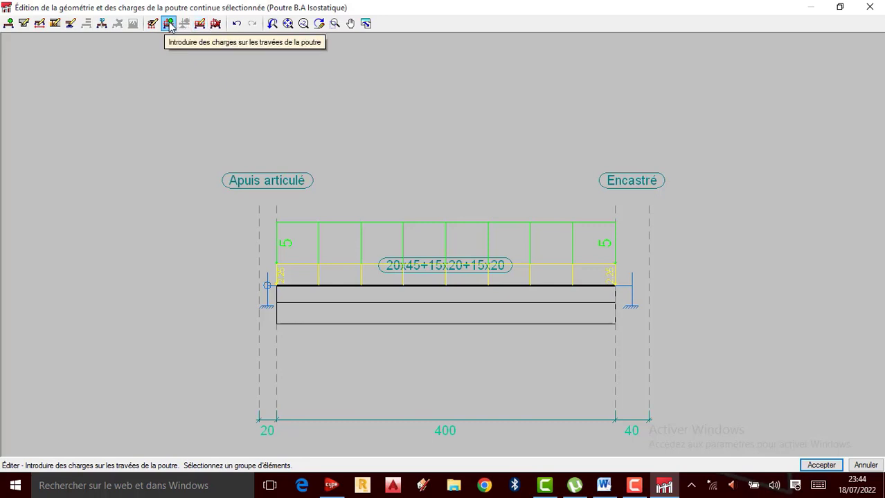
Step: Begin another uniformly distributed load on the span and assign it to the G2(Plancher réposant sur la Poutre) hypothesis
{"action": "left_click", "coordinate": [455, 307]}
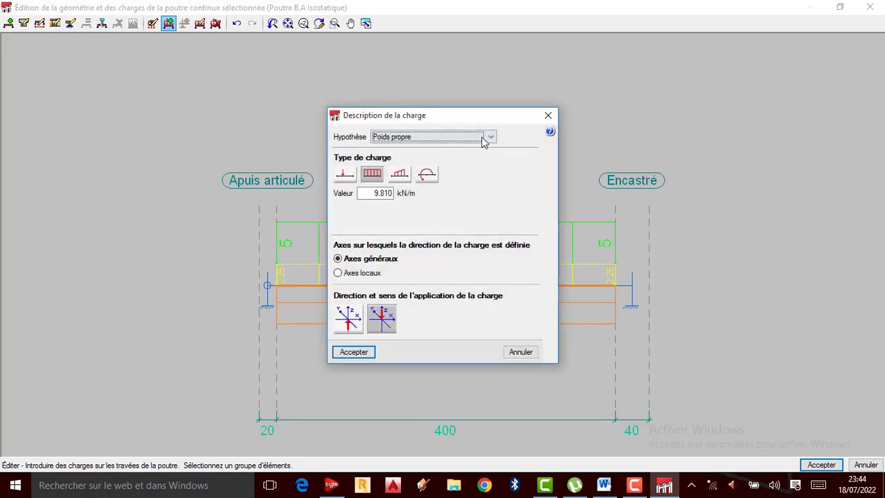
{"action": "left_click", "coordinate": [490, 138]}
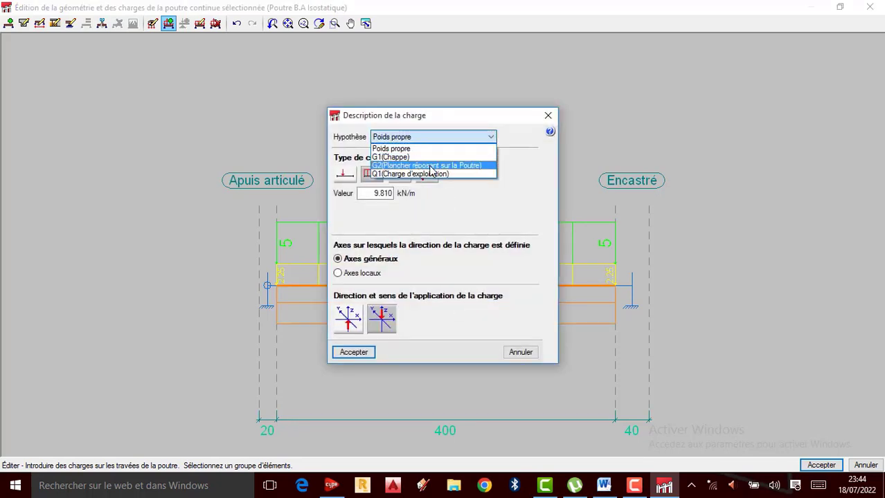
{"action": "left_click", "coordinate": [430, 166]}
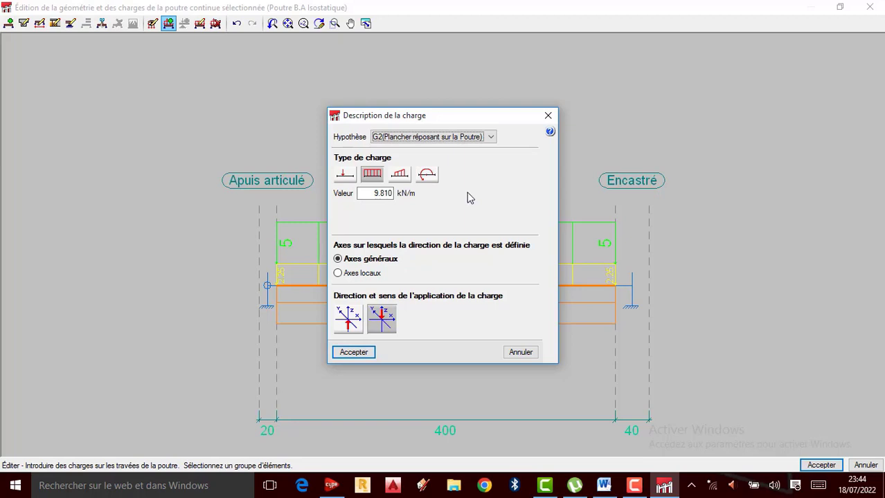
Step: Open the Windows calculator, compute 4 × 500 for the floor load, and close the calculator
{"action": "left_click", "coordinate": [191, 494]}
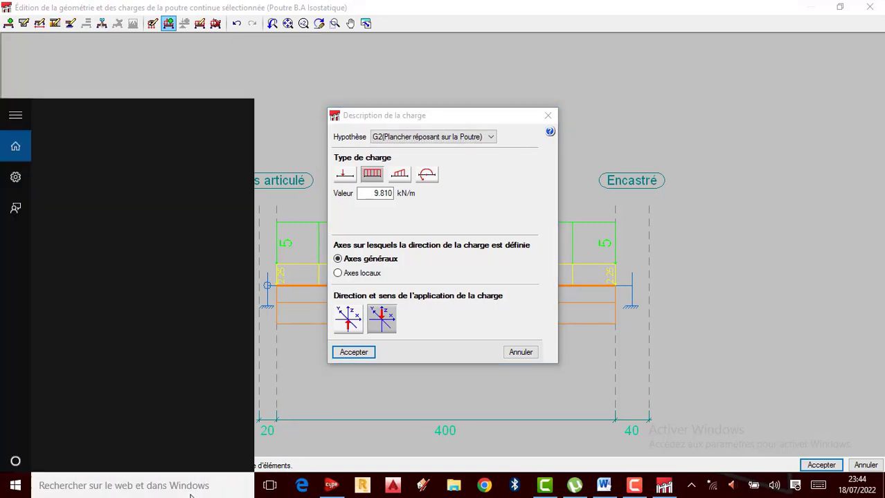
{"action": "type", "text": "cal"}
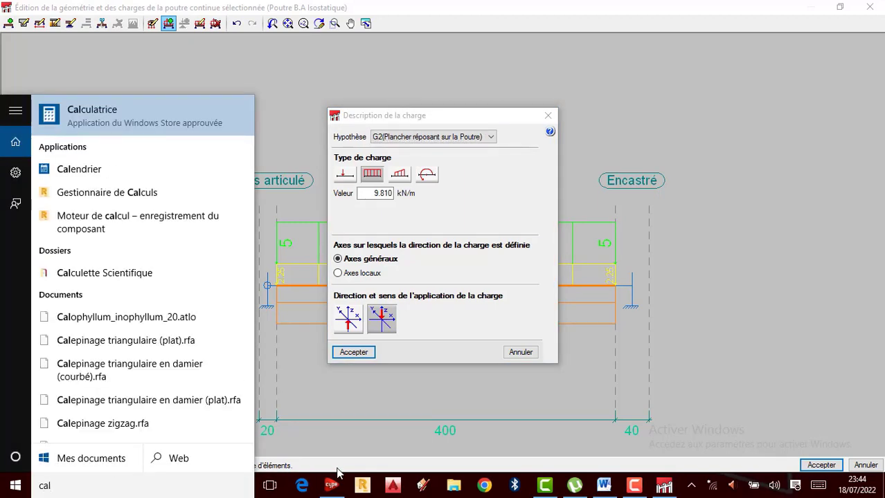
{"action": "left_click", "coordinate": [123, 115]}
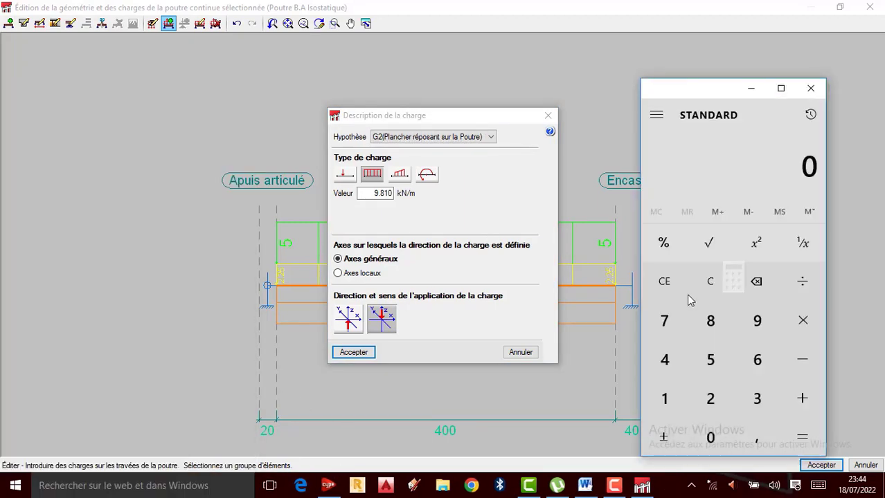
{"action": "left_click", "coordinate": [666, 370]}
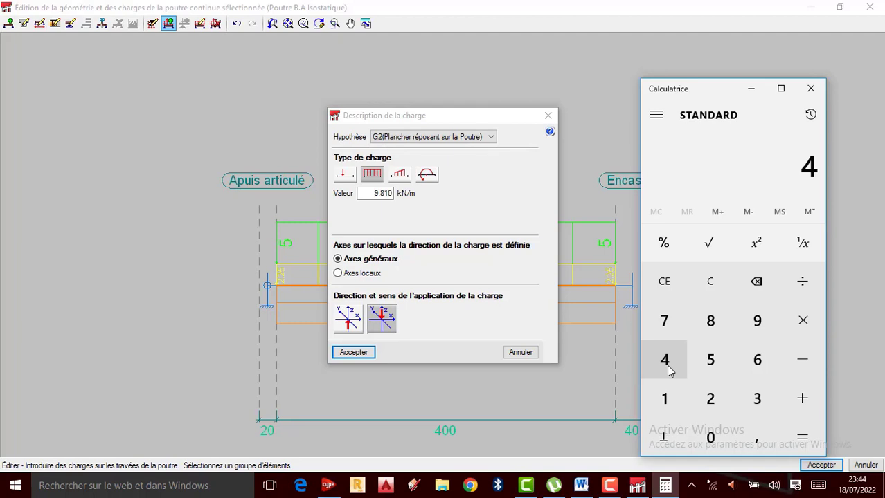
{"action": "left_click", "coordinate": [801, 335]}
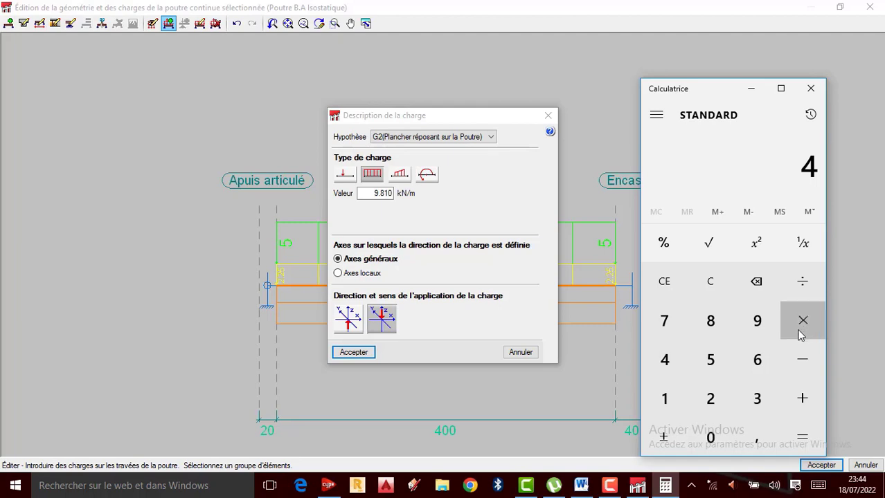
{"action": "left_click", "coordinate": [715, 371]}
{"action": "double_click", "coordinate": [710, 437]}
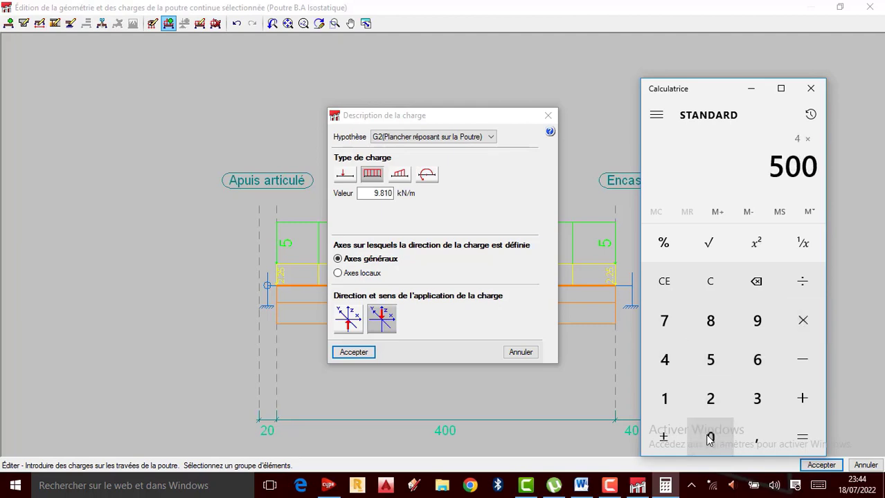
{"action": "left_click", "coordinate": [800, 437]}
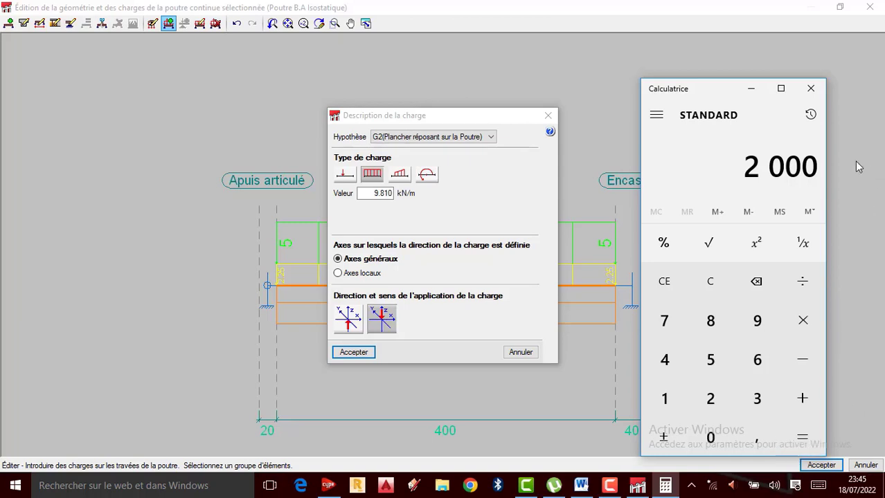
{"action": "left_click", "coordinate": [810, 88]}
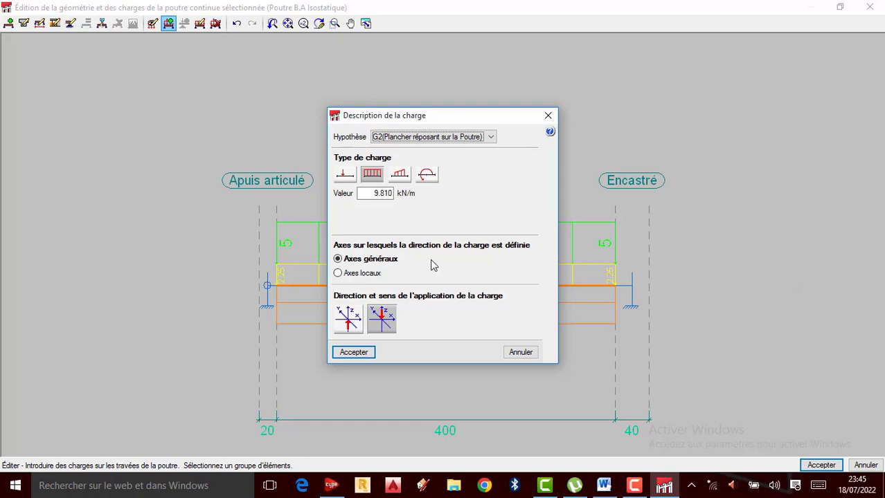
Step: Set the G2(Plancher réposant sur la Poutre) distributed load to 20 kN/m and accept it
{"action": "left_click_drag", "start_coordinate": [365, 193], "coordinate": [437, 198]}
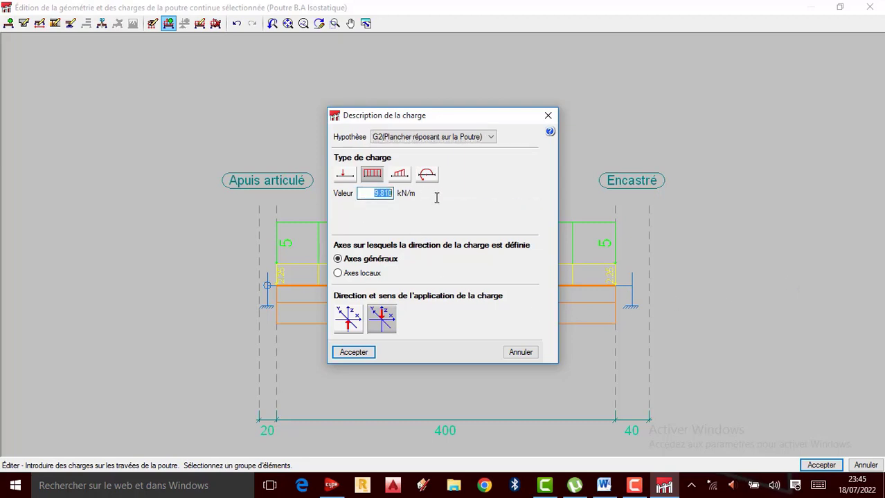
{"action": "type", "text": "20"}
{"action": "left_click", "coordinate": [355, 352]}
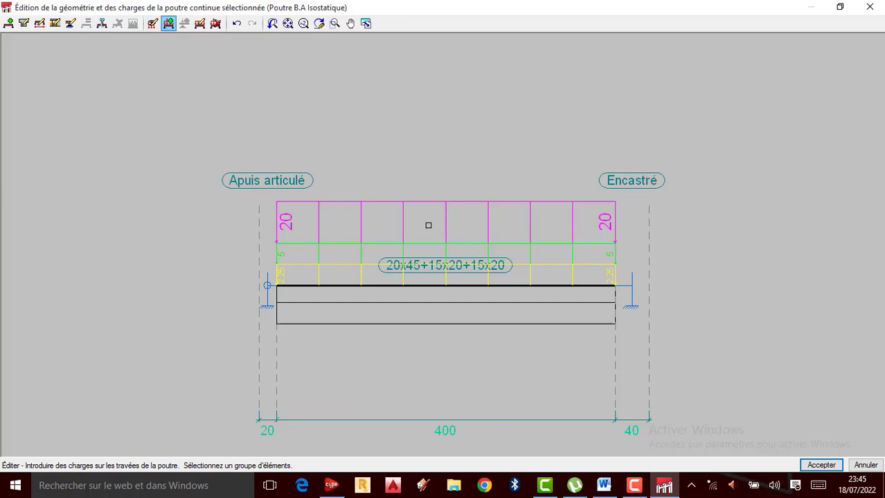
Step: Begin a further uniformly distributed load on the span and assign it to the Q1(Charge d'exploitation) hypothesis
{"action": "left_click", "coordinate": [425, 312]}
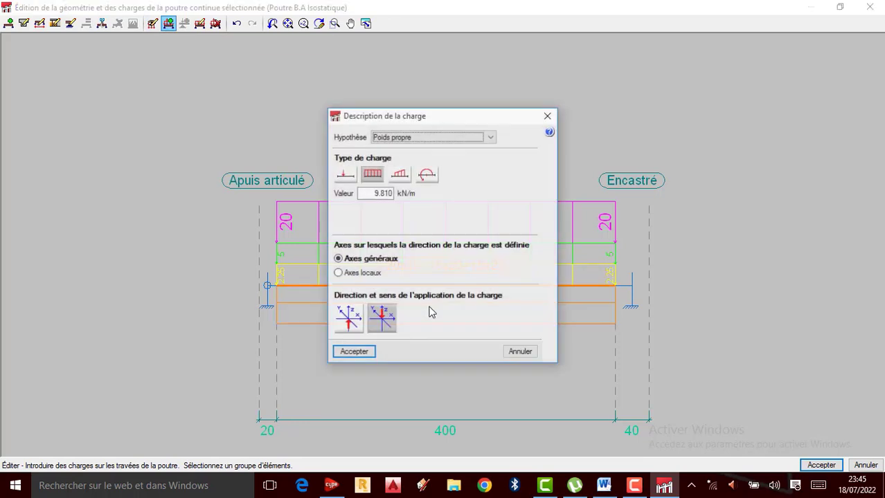
{"action": "left_click", "coordinate": [490, 138]}
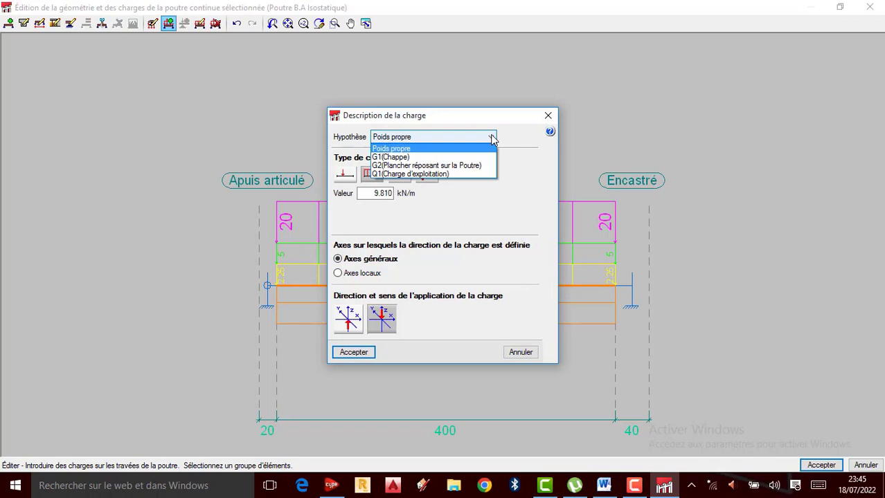
{"action": "left_click", "coordinate": [409, 174]}
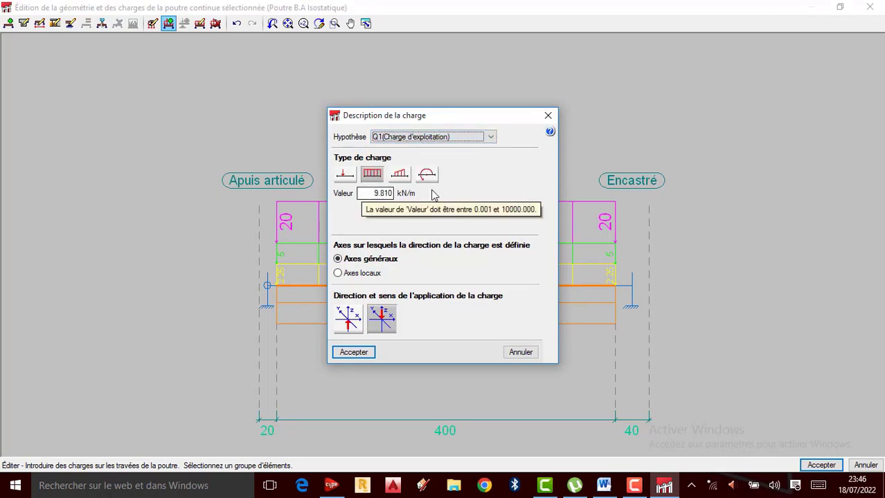
Step: Open the Windows calculator, compute 4 × 150 for the live load, and close the calculator
{"action": "left_click", "coordinate": [126, 488]}
{"action": "type", "text": "cqa"}
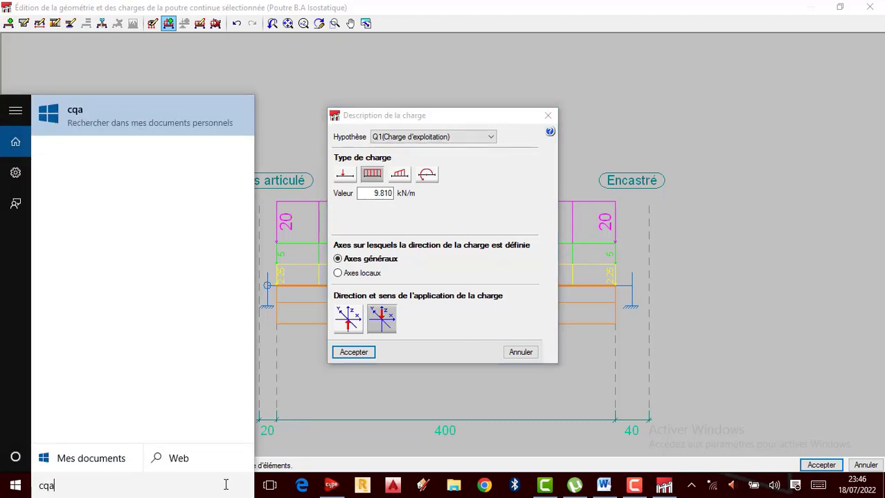
{"action": "key", "text": "BackSpace"}
{"action": "key", "text": "BackSpace"}
{"action": "type", "text": "al"}
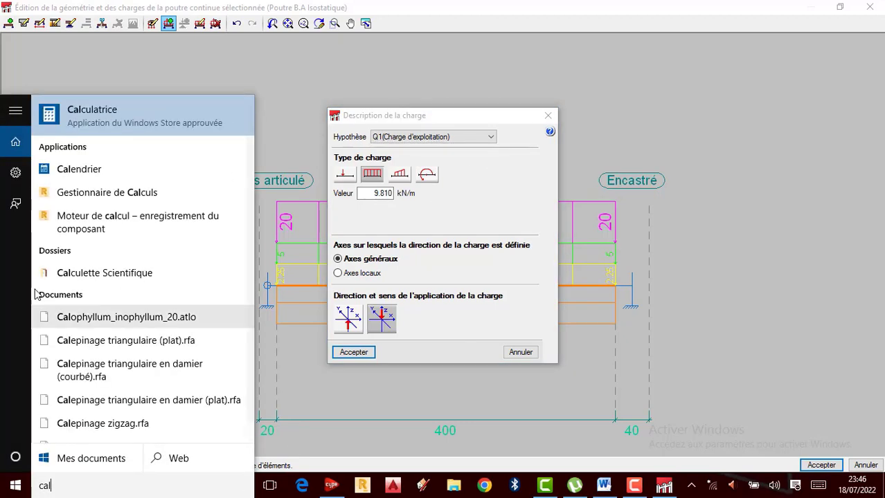
{"action": "left_click", "coordinate": [126, 116]}
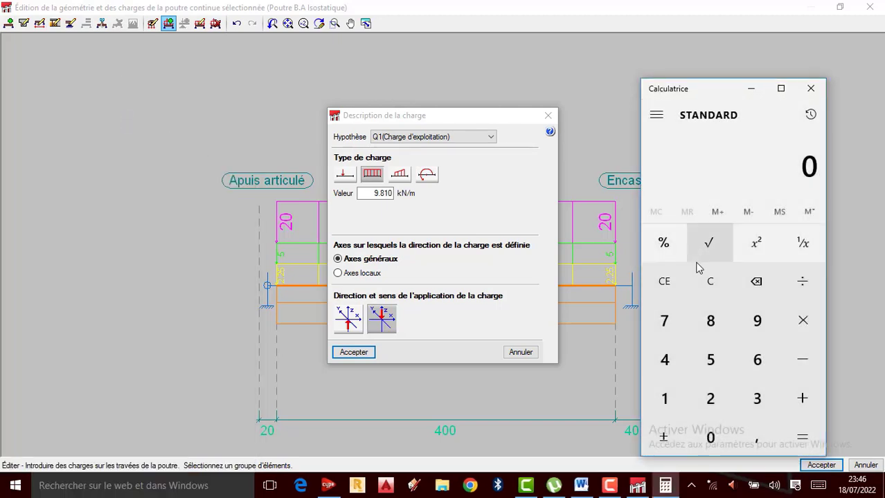
{"action": "left_click", "coordinate": [663, 359]}
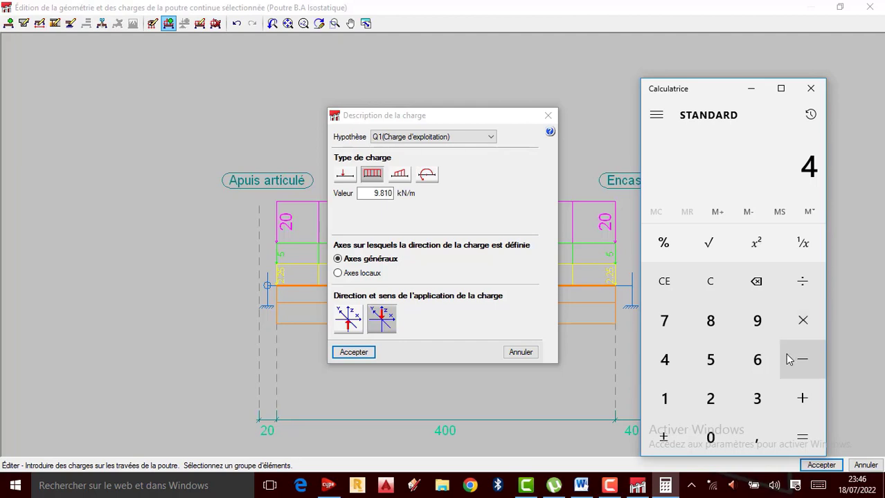
{"action": "left_click", "coordinate": [802, 320]}
{"action": "left_click", "coordinate": [664, 398]}
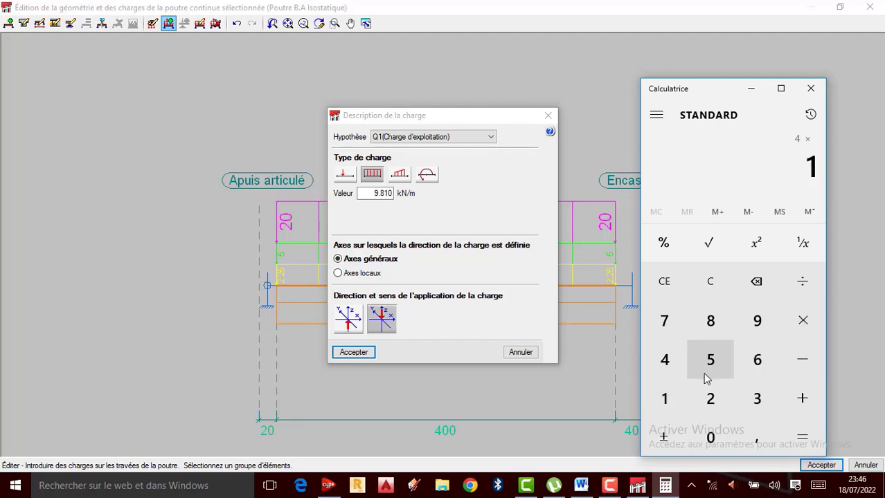
{"action": "left_click", "coordinate": [710, 360]}
{"action": "left_click", "coordinate": [710, 436]}
{"action": "left_click", "coordinate": [801, 435]}
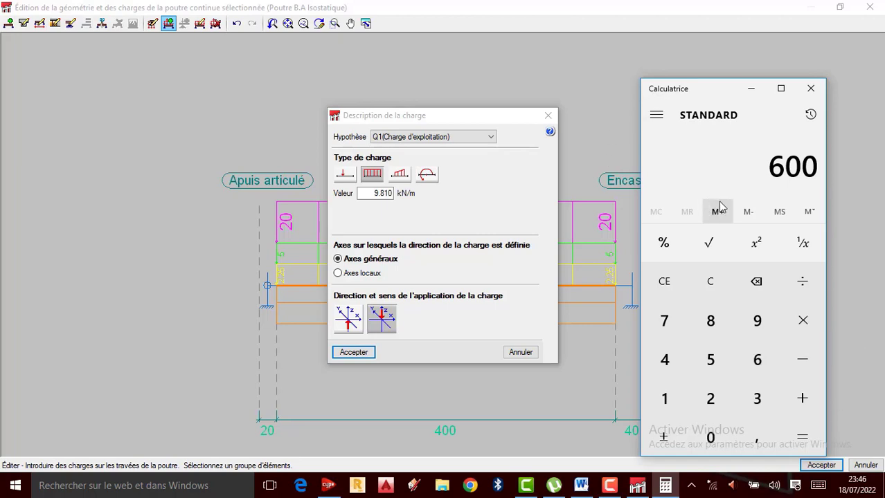
{"action": "left_click", "coordinate": [810, 88]}
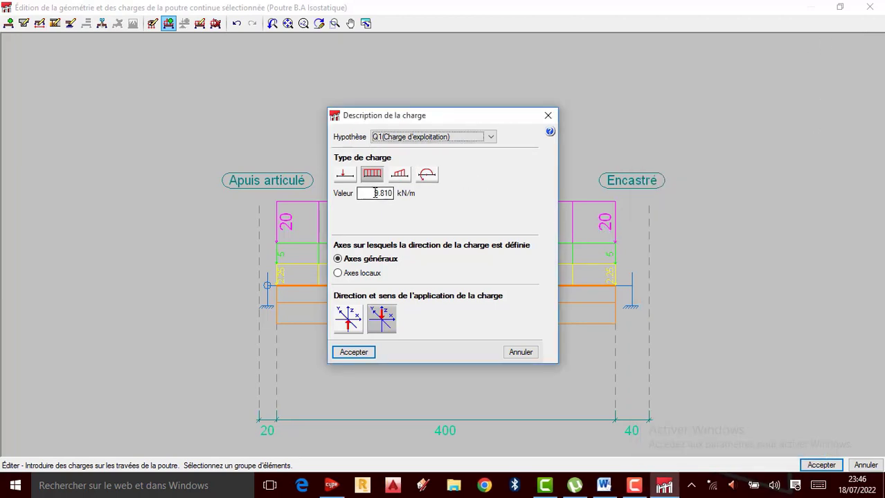
Step: Set the Q1(Charge d'exploitation) distributed load to 6 kN/m, accept it, and accept the beam's geometry and load edits
{"action": "left_click_drag", "start_coordinate": [373, 193], "coordinate": [443, 202]}
{"action": "type", "text": "6"}
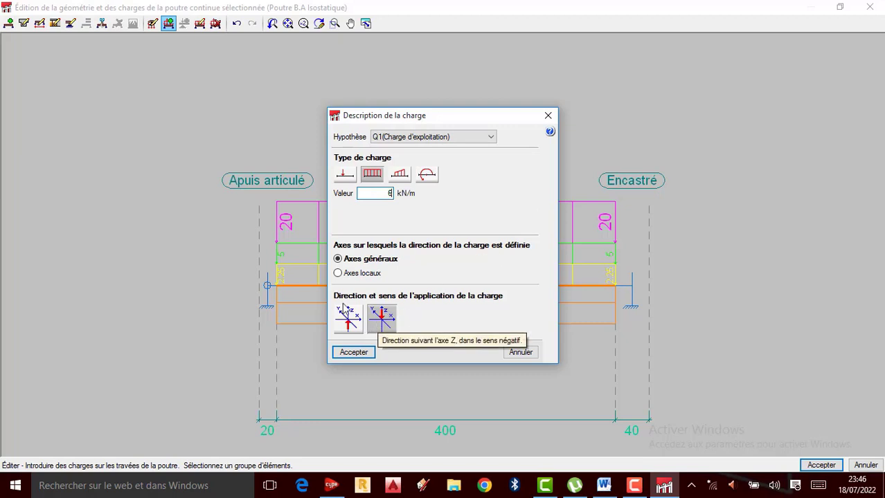
{"action": "left_click", "coordinate": [353, 353]}
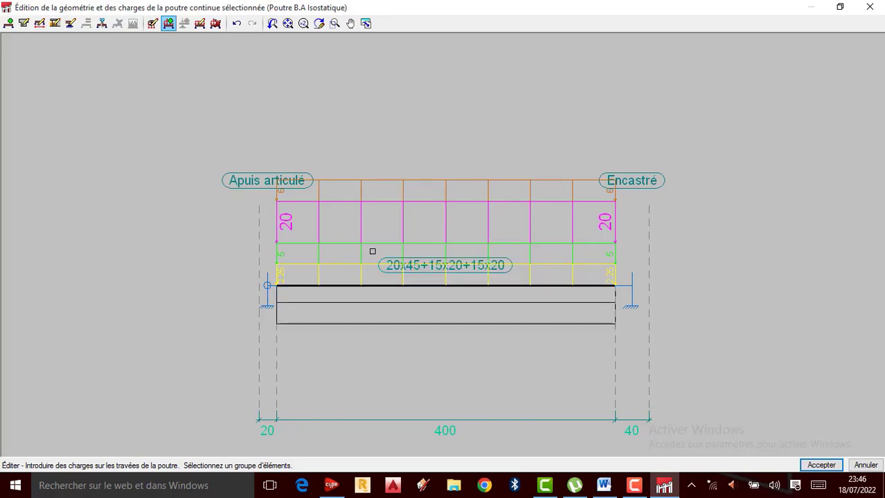
{"action": "left_click", "coordinate": [821, 465]}
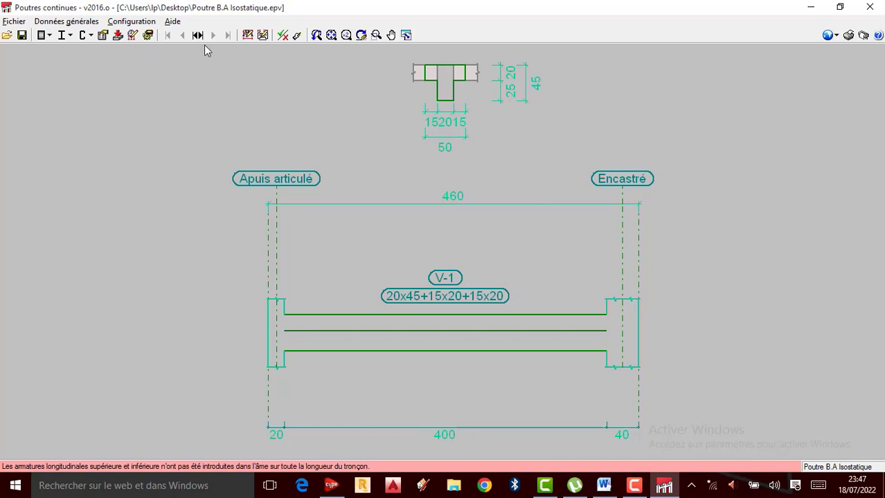
Step: Reopen the beam's geometry and load editor, display the introduced loads to check them, and return to the main view
{"action": "left_click", "coordinate": [247, 39]}
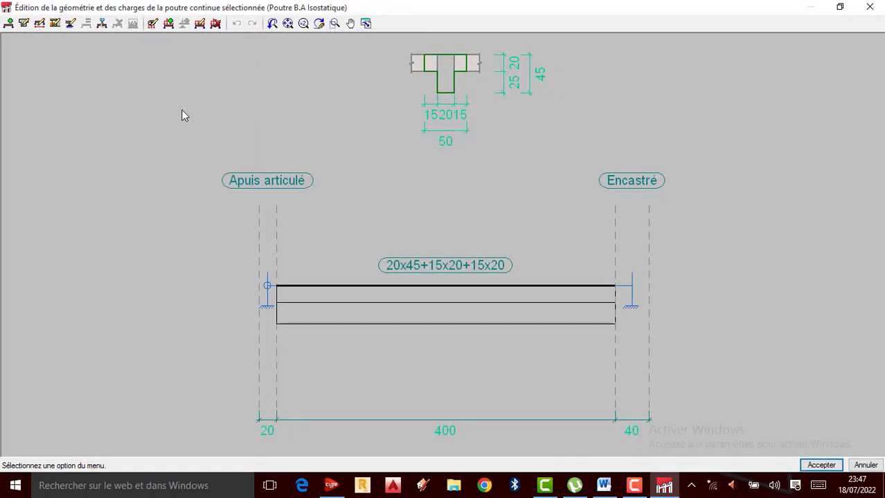
{"action": "left_click", "coordinate": [152, 24]}
{"action": "left_click", "coordinate": [388, 264]}
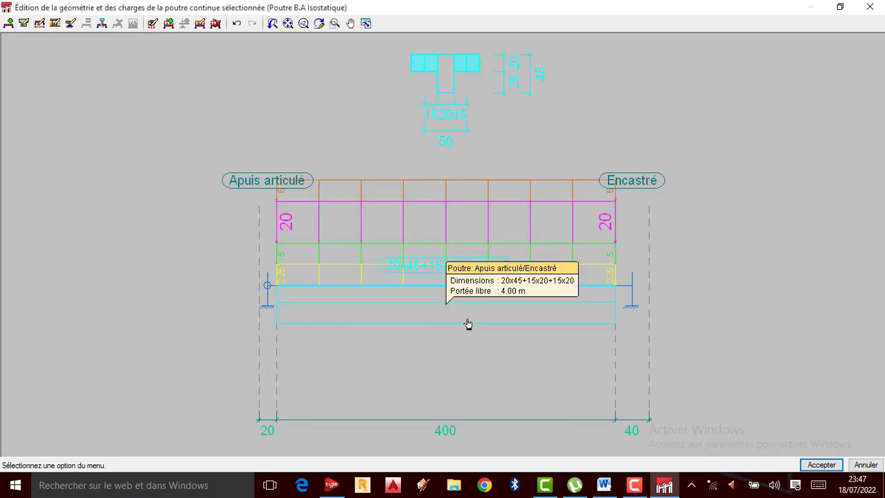
{"action": "left_click", "coordinate": [634, 485]}
{"action": "left_click", "coordinate": [821, 465]}
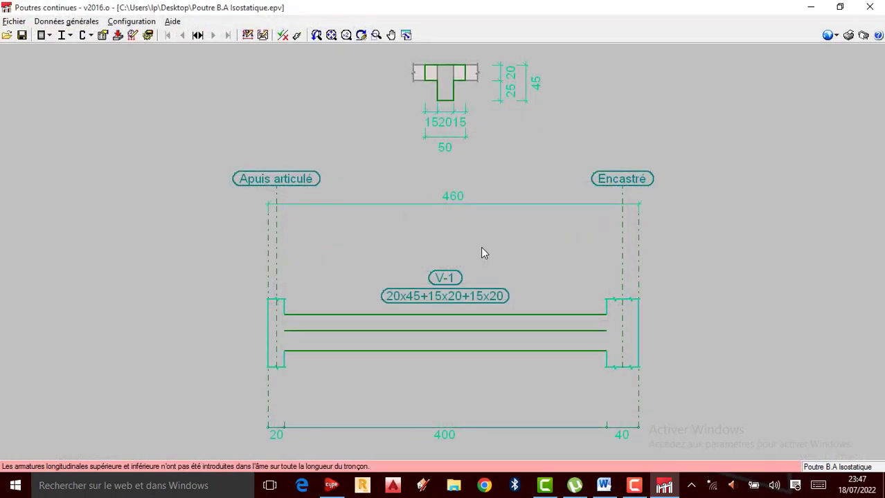
Step: Dimension the beam automatically and open the complete list of verifications performed
{"action": "scroll", "coordinate": [470, 175], "scroll_direction": "down", "scroll_amount": 2}
{"action": "scroll", "coordinate": [413, 215], "scroll_direction": "up", "scroll_amount": 1}
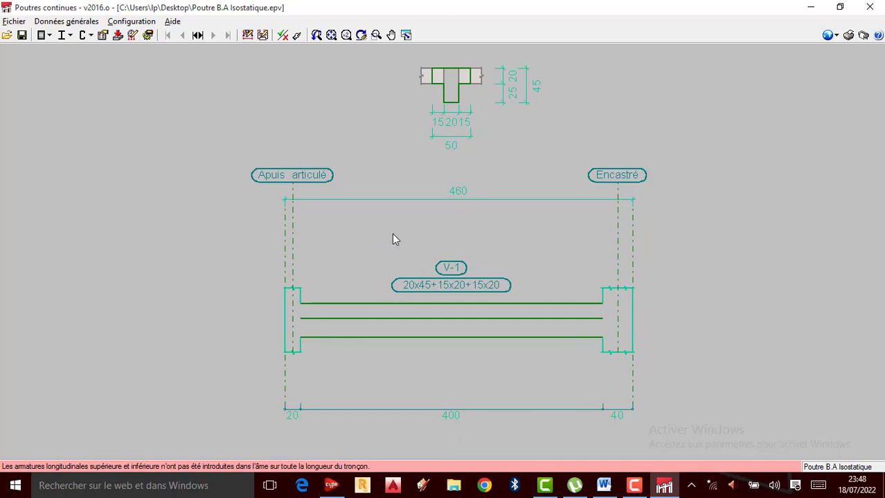
{"action": "left_click", "coordinate": [297, 36]}
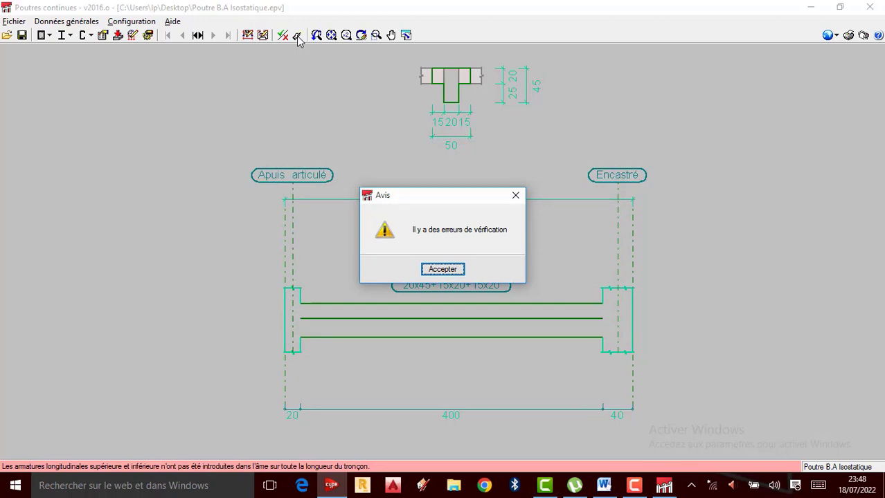
{"action": "left_click", "coordinate": [455, 270]}
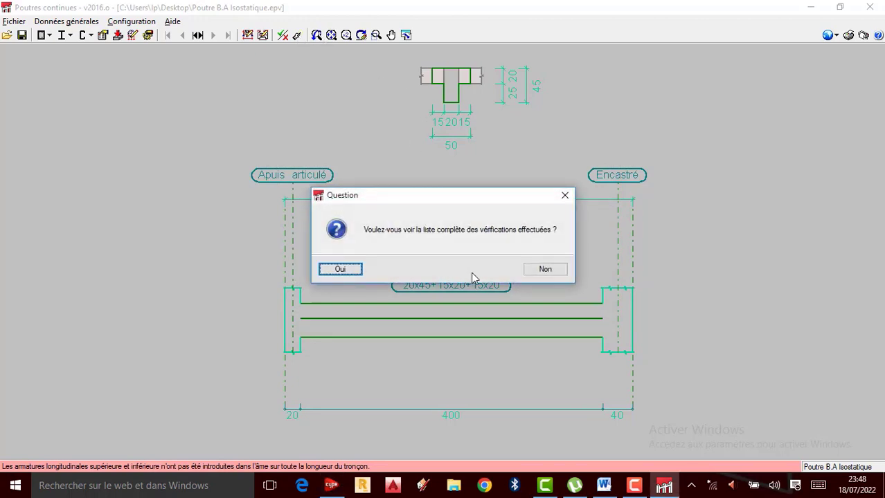
{"action": "left_click", "coordinate": [343, 270]}
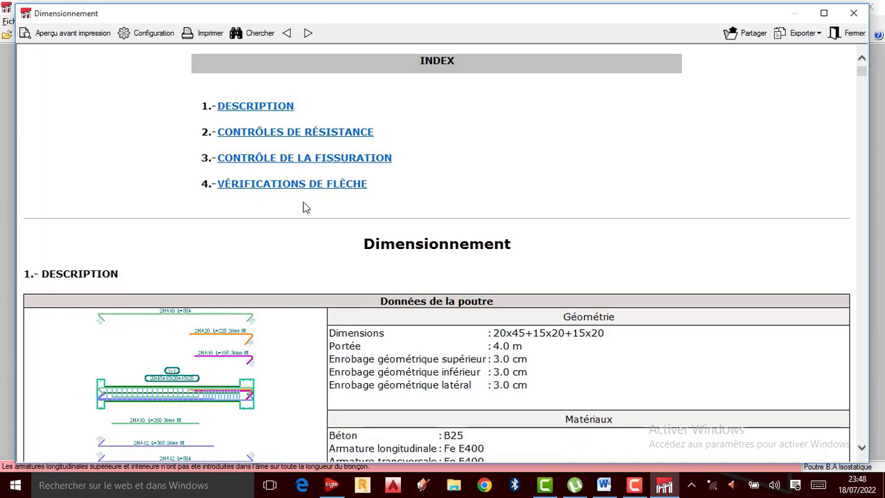
{"action": "scroll", "coordinate": [364, 305], "scroll_direction": "down", "scroll_amount": 1}
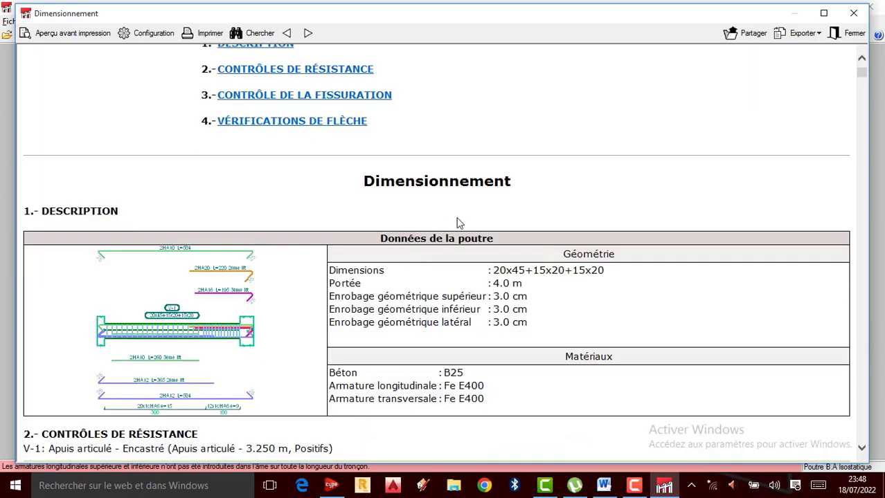
Step: Review the beam data and the "Dispositions relatives aux armatures" checks for longitudinal and transverse reinforcement in the verification report
{"action": "scroll", "coordinate": [185, 252], "scroll_direction": "down", "scroll_amount": 1}
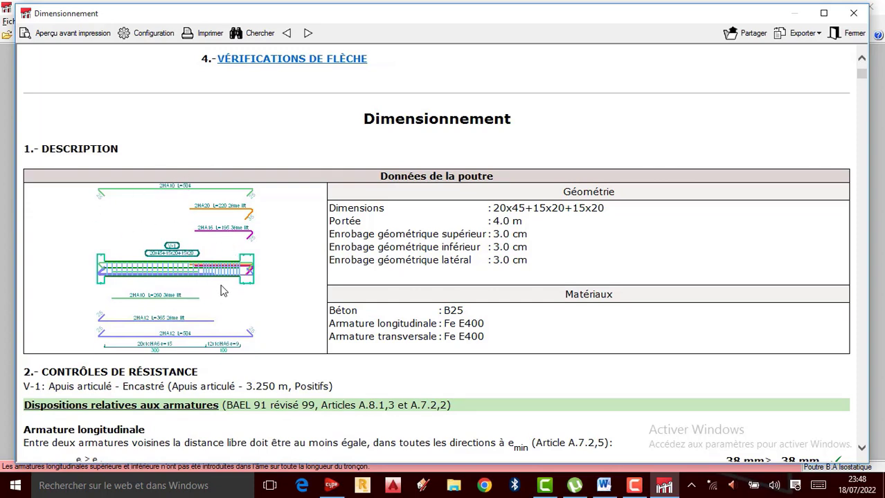
{"action": "scroll", "coordinate": [513, 281], "scroll_direction": "down", "scroll_amount": 2}
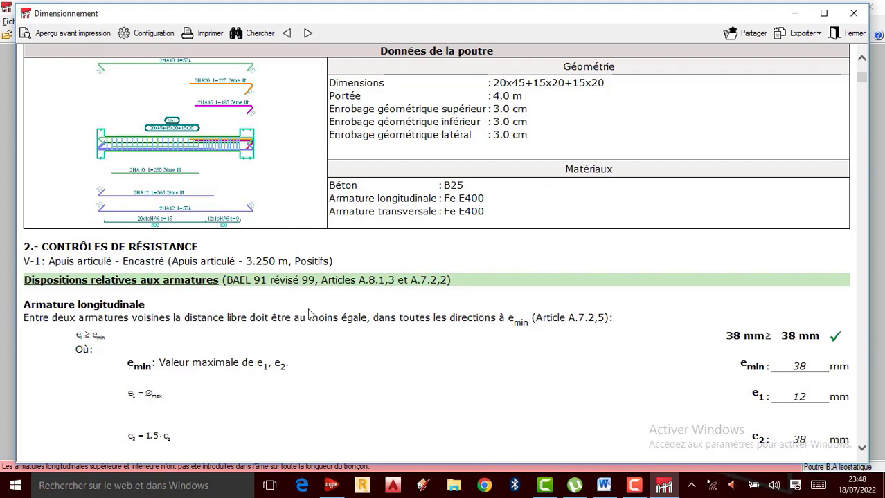
{"action": "scroll", "coordinate": [325, 307], "scroll_direction": "down", "scroll_amount": 1}
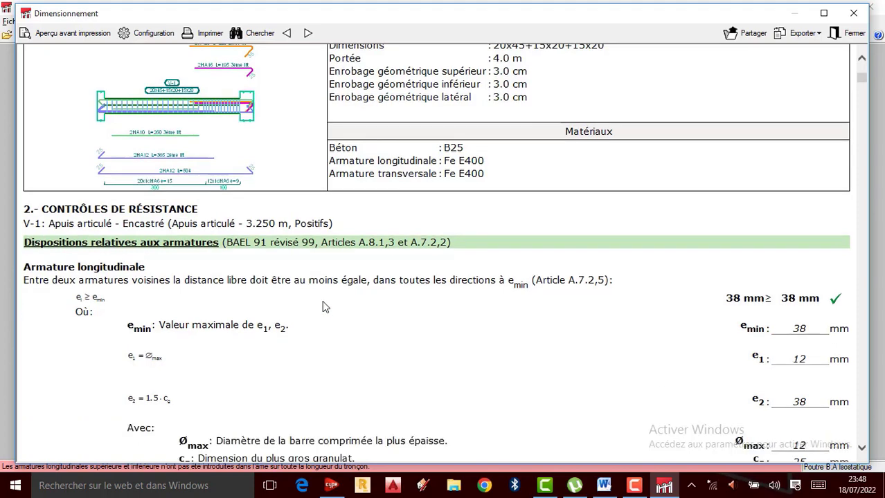
{"action": "scroll", "coordinate": [325, 307], "scroll_direction": "down", "scroll_amount": 1}
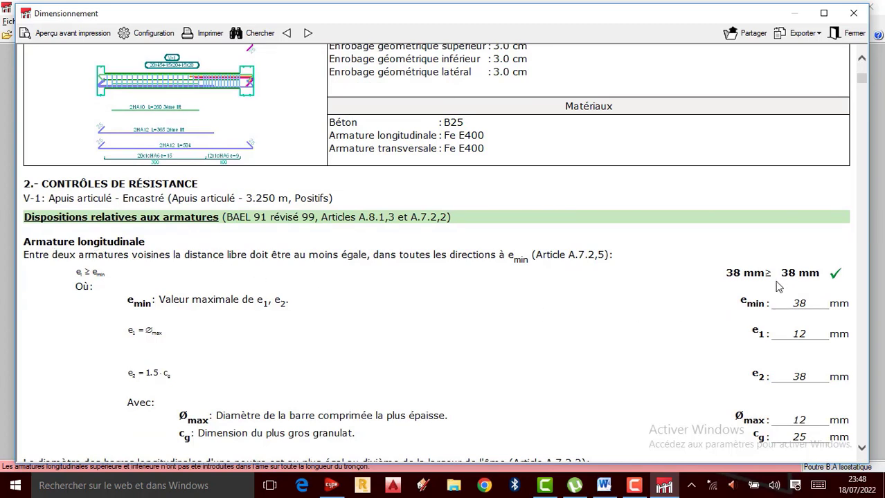
{"action": "scroll", "coordinate": [778, 287], "scroll_direction": "down", "scroll_amount": 2}
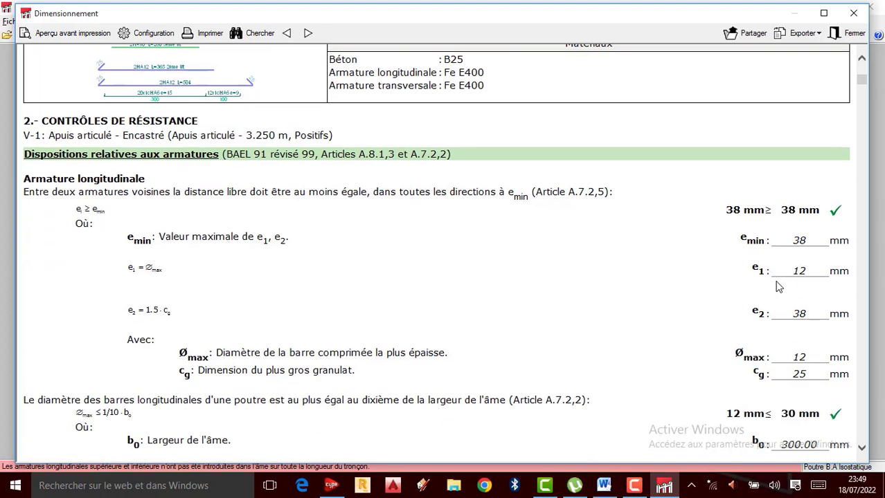
{"action": "scroll", "coordinate": [795, 260], "scroll_direction": "down", "scroll_amount": 2}
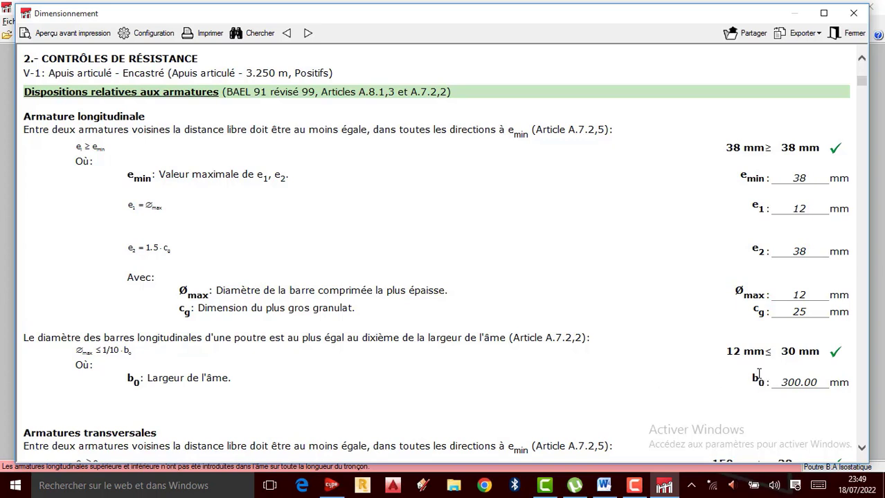
{"action": "scroll", "coordinate": [757, 370], "scroll_direction": "down", "scroll_amount": 5}
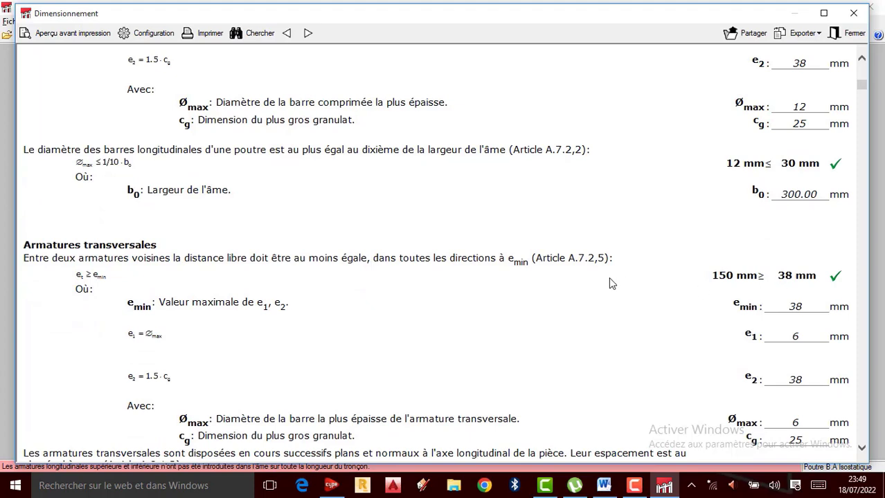
{"action": "scroll", "coordinate": [642, 303], "scroll_direction": "down", "scroll_amount": 5}
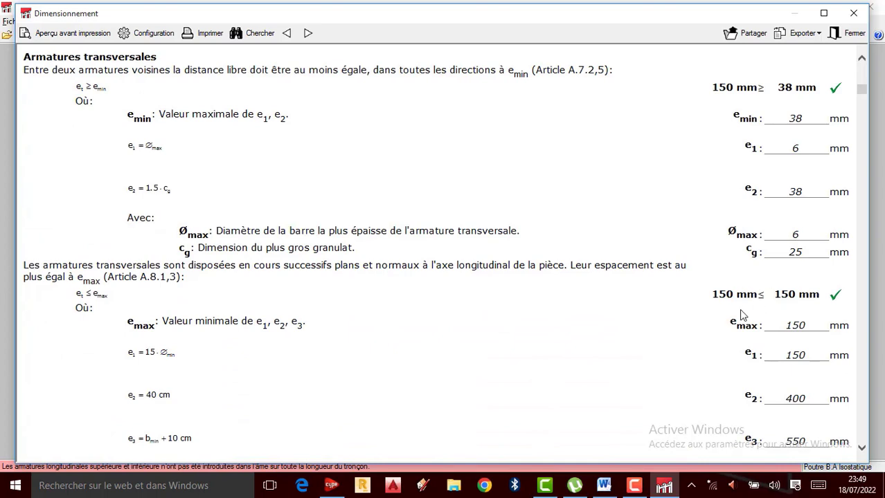
{"action": "scroll", "coordinate": [742, 315], "scroll_direction": "down", "scroll_amount": 2}
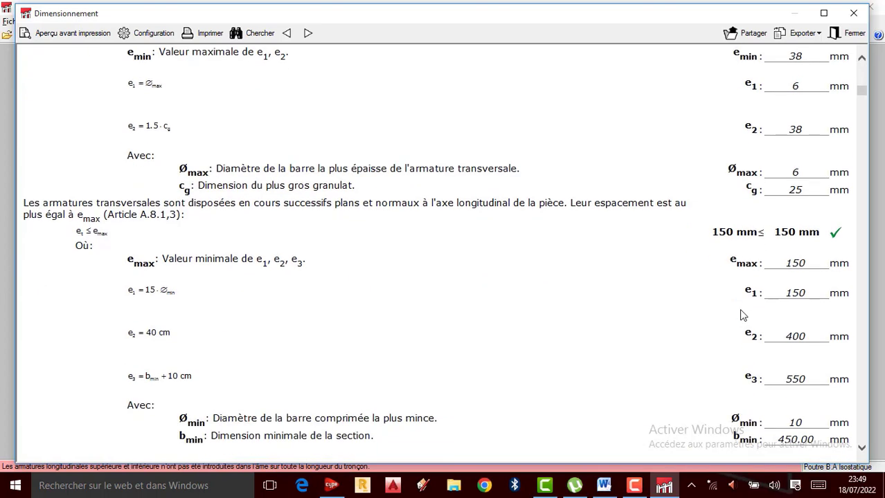
{"action": "scroll", "coordinate": [741, 314], "scroll_direction": "down", "scroll_amount": 3}
{"action": "scroll", "coordinate": [740, 315], "scroll_direction": "down", "scroll_amount": 2}
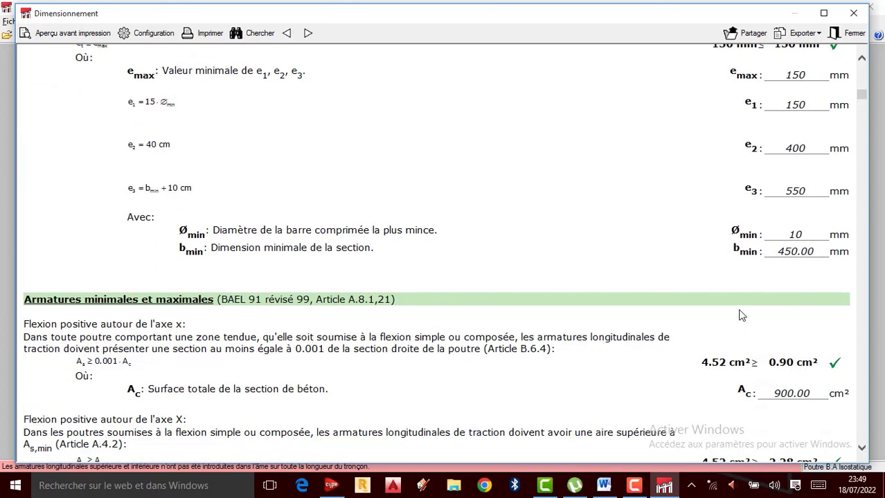
Step: Examine the "Armatures minimales et maximales" checks for positive bending in the beam's first verified segment
{"action": "scroll", "coordinate": [740, 315], "scroll_direction": "down", "scroll_amount": 2}
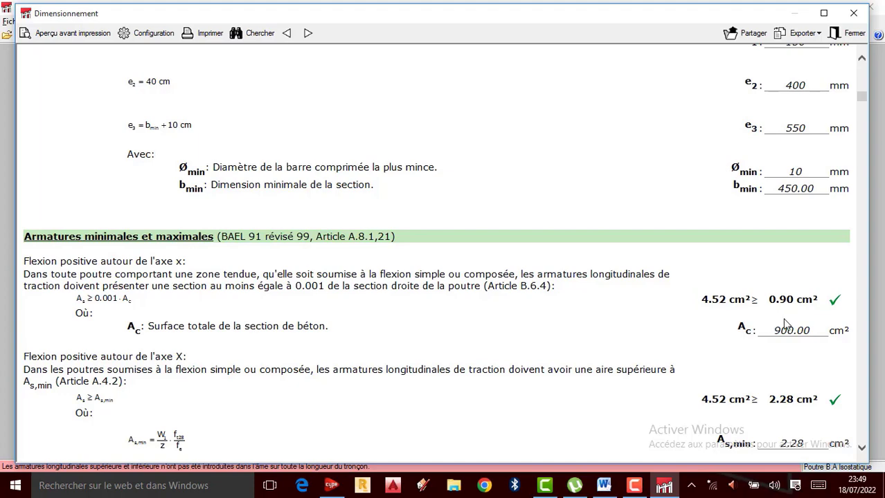
{"action": "scroll", "coordinate": [784, 325], "scroll_direction": "down", "scroll_amount": 3}
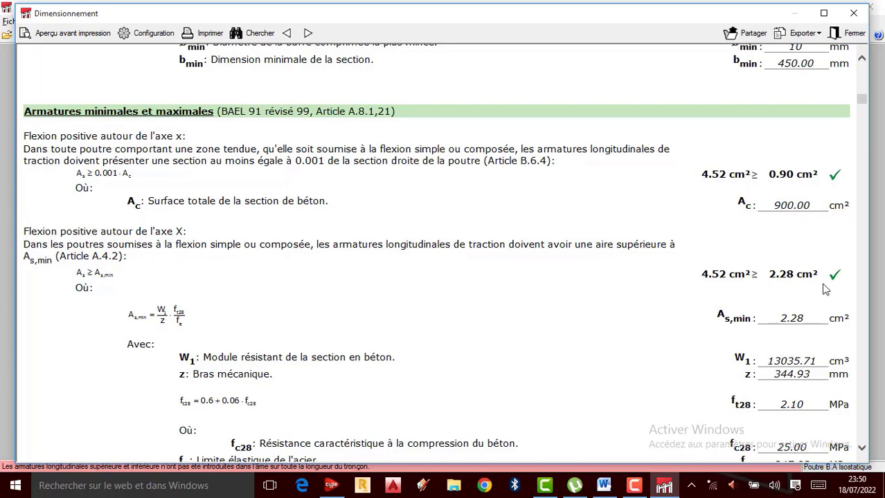
{"action": "scroll", "coordinate": [782, 296], "scroll_direction": "down", "scroll_amount": 4}
{"action": "scroll", "coordinate": [784, 296], "scroll_direction": "down", "scroll_amount": 1}
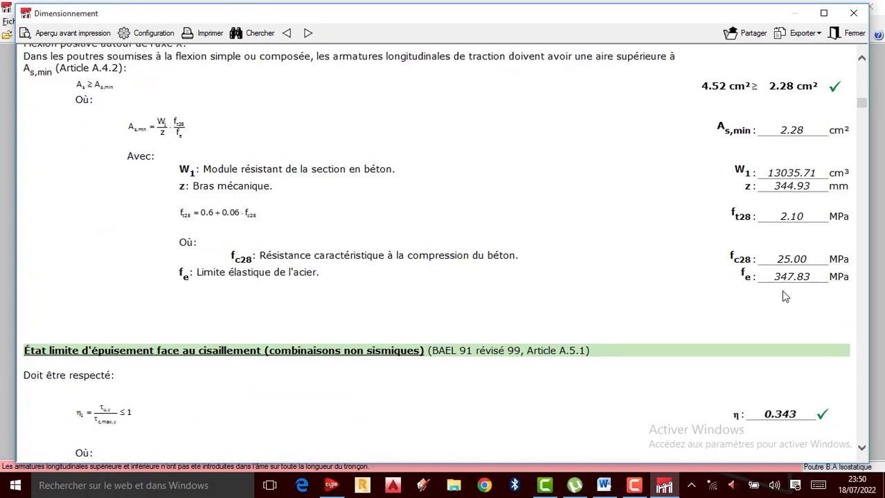
{"action": "scroll", "coordinate": [784, 296], "scroll_direction": "down", "scroll_amount": 2}
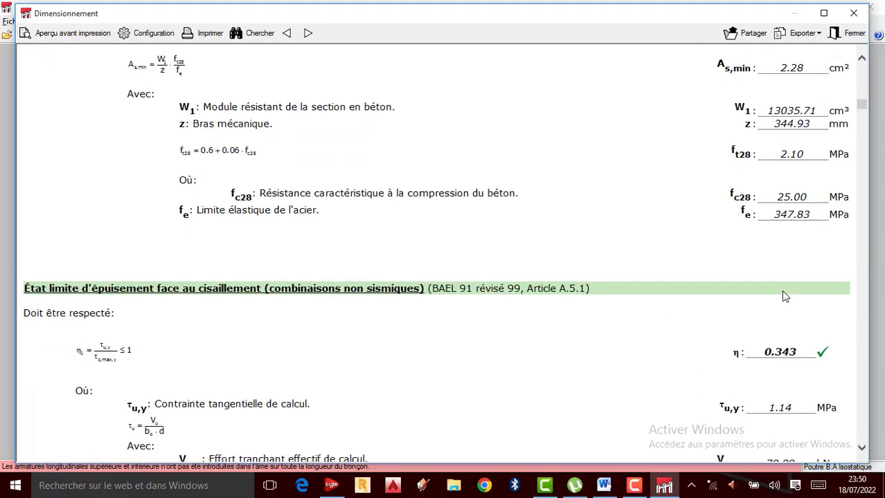
Step: Examine the first segment's shear limit state, including stirrup spacing, minimum transverse reinforcement and maximum stirrup diameter
{"action": "scroll", "coordinate": [785, 297], "scroll_direction": "down", "scroll_amount": 2}
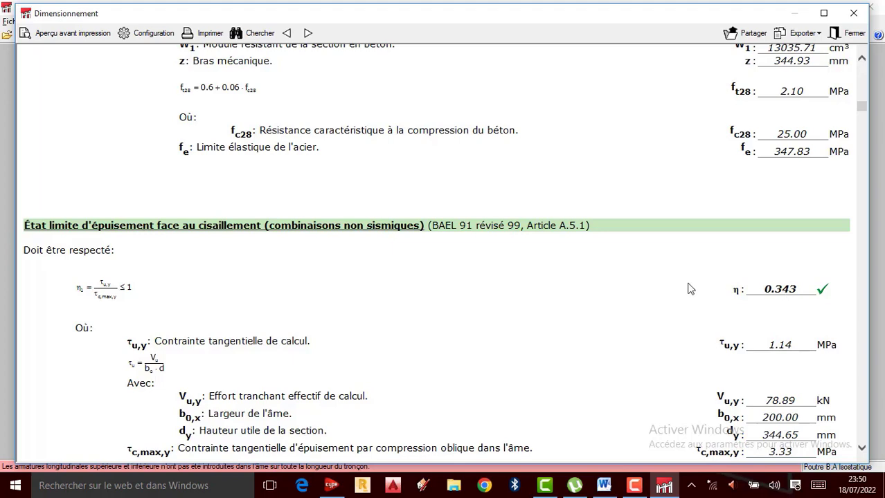
{"action": "scroll", "coordinate": [778, 312], "scroll_direction": "down", "scroll_amount": 12}
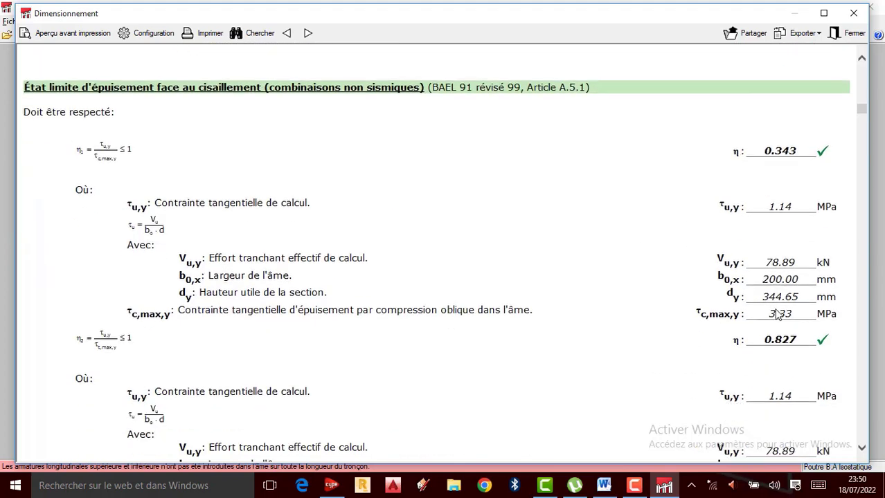
{"action": "scroll", "coordinate": [775, 310], "scroll_direction": "down", "scroll_amount": 16}
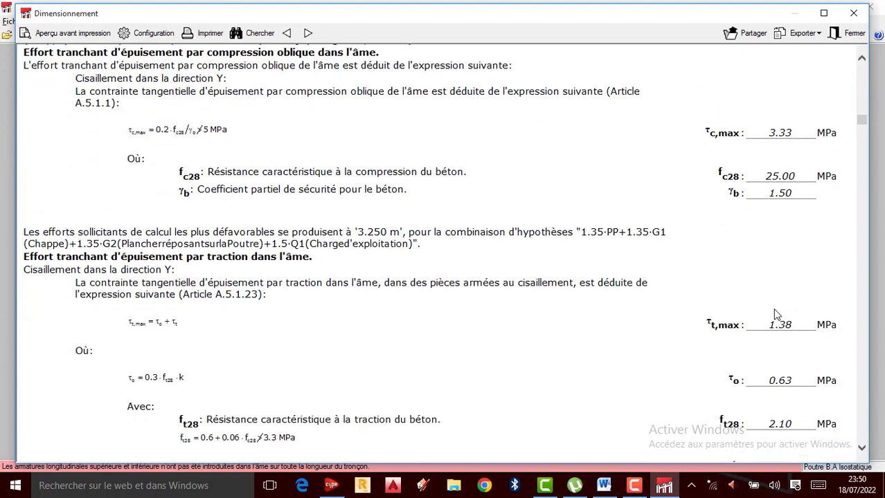
{"action": "scroll", "coordinate": [774, 310], "scroll_direction": "down", "scroll_amount": 8}
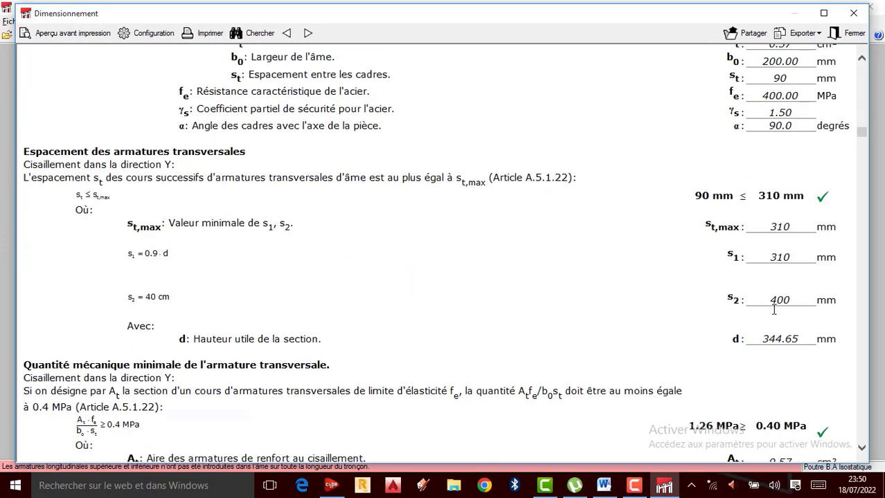
{"action": "scroll", "coordinate": [774, 310], "scroll_direction": "down", "scroll_amount": 13}
{"action": "scroll", "coordinate": [772, 308], "scroll_direction": "up", "scroll_amount": 2}
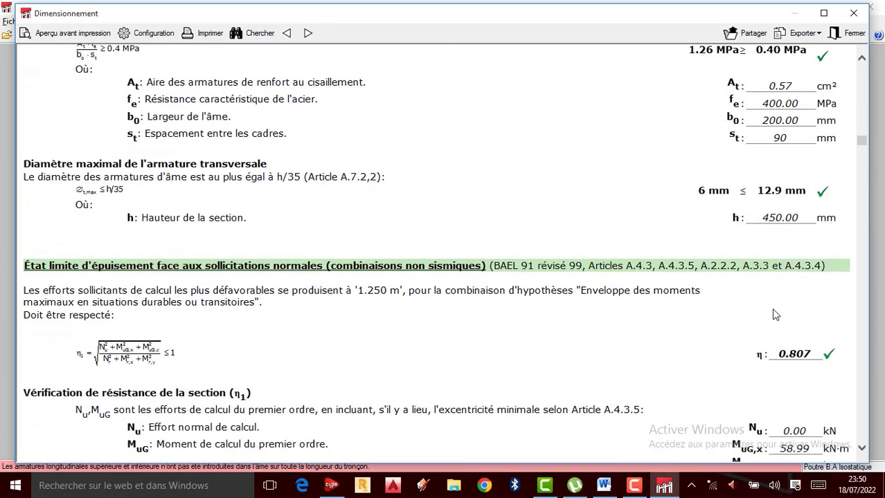
Step: Review the normal-stress resistance calculation and section equilibrium, continuing to the shear limit state of the following segment
{"action": "scroll", "coordinate": [773, 314], "scroll_direction": "down", "scroll_amount": 20}
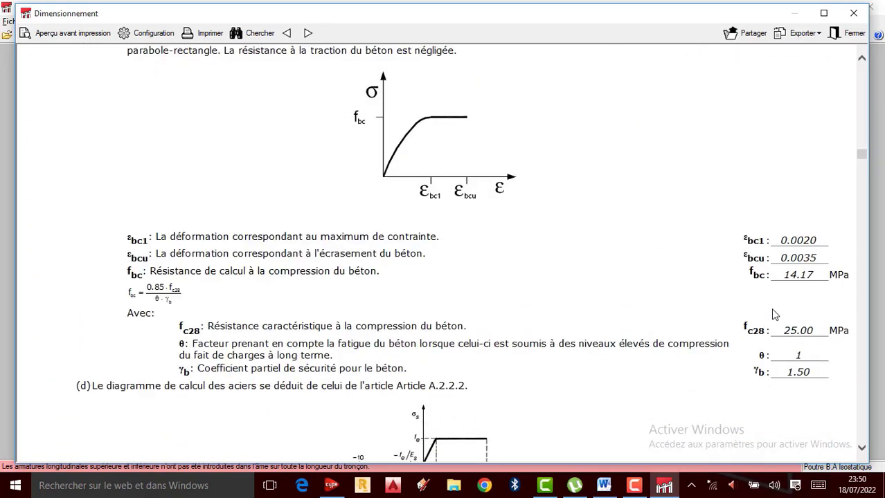
{"action": "scroll", "coordinate": [770, 308], "scroll_direction": "down", "scroll_amount": 18}
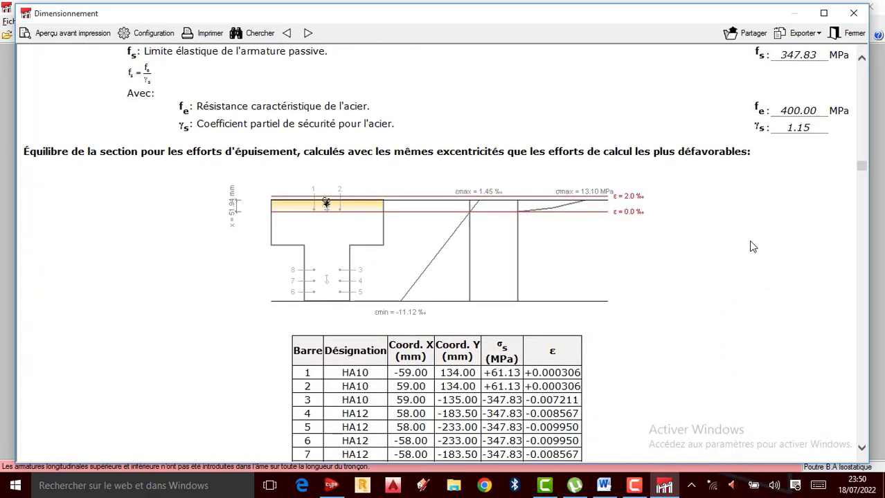
{"action": "scroll", "coordinate": [753, 246], "scroll_direction": "down", "scroll_amount": 20}
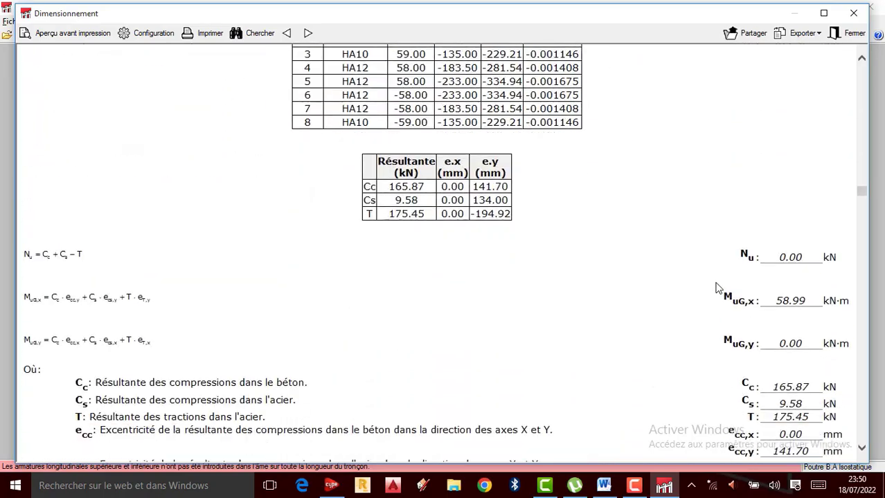
{"action": "scroll", "coordinate": [716, 287], "scroll_direction": "down", "scroll_amount": 20}
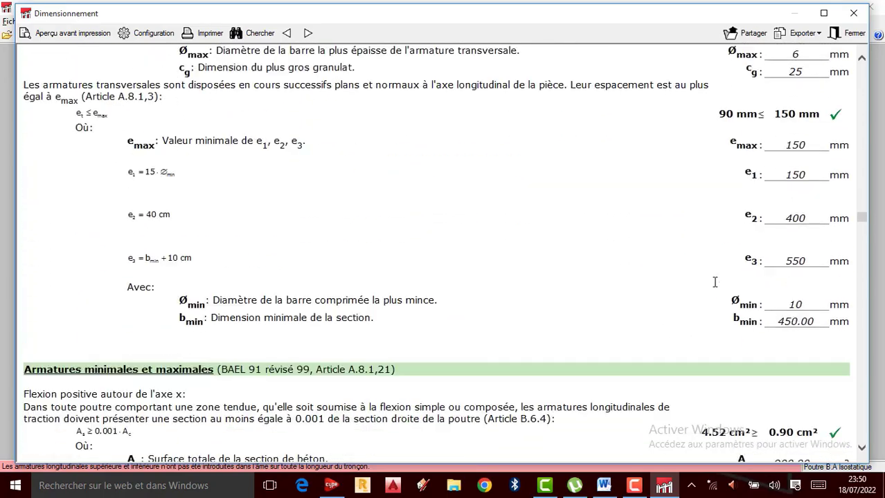
{"action": "scroll", "coordinate": [714, 282], "scroll_direction": "down", "scroll_amount": 20}
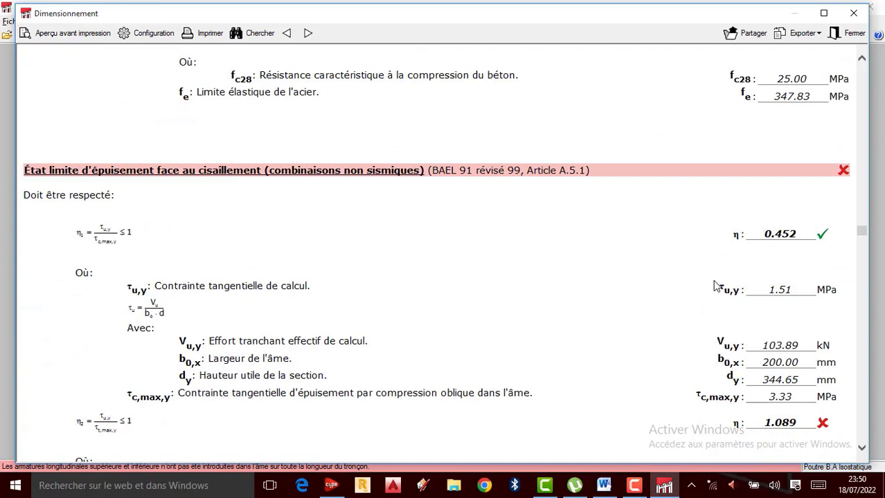
Step: Examine the shear limit state flagged in red for the following segment, comparing both η ratios with the limit of 1
{"action": "scroll", "coordinate": [714, 283], "scroll_direction": "up", "scroll_amount": 3}
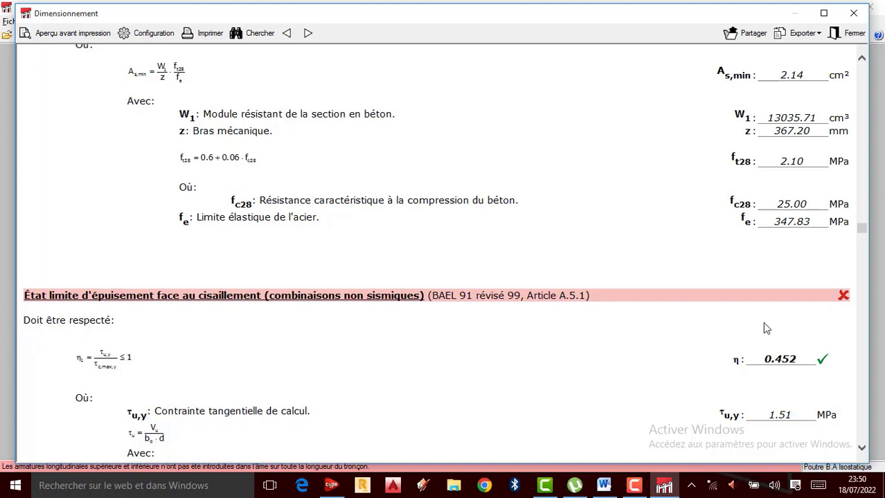
{"action": "scroll", "coordinate": [763, 328], "scroll_direction": "down", "scroll_amount": 3}
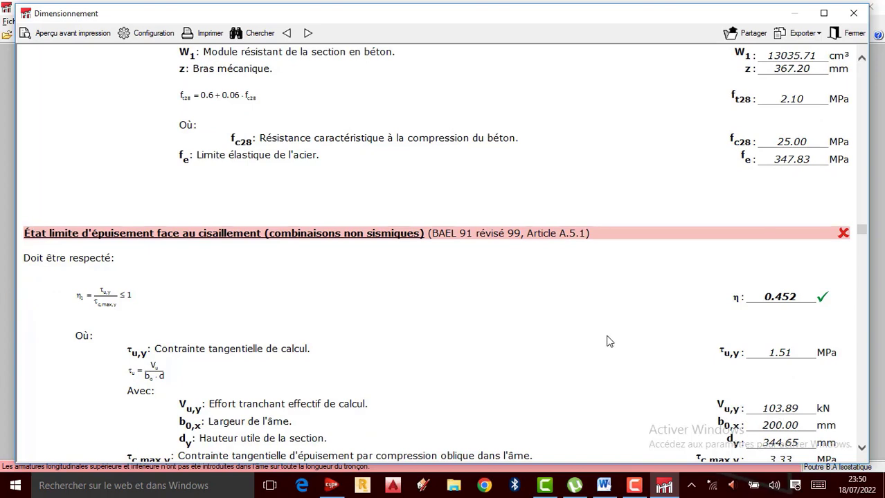
{"action": "scroll", "coordinate": [608, 340], "scroll_direction": "down", "scroll_amount": 3}
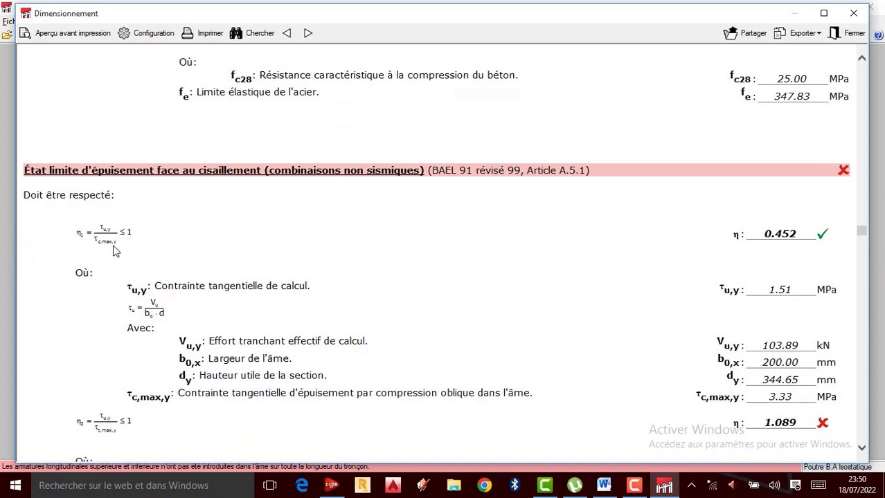
{"action": "scroll", "coordinate": [439, 370], "scroll_direction": "down", "scroll_amount": 3}
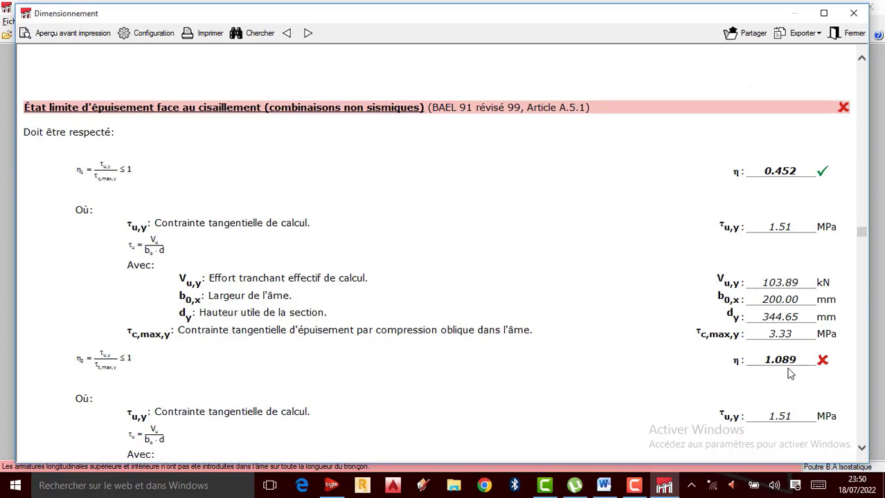
{"action": "scroll", "coordinate": [789, 373], "scroll_direction": "down", "scroll_amount": 3}
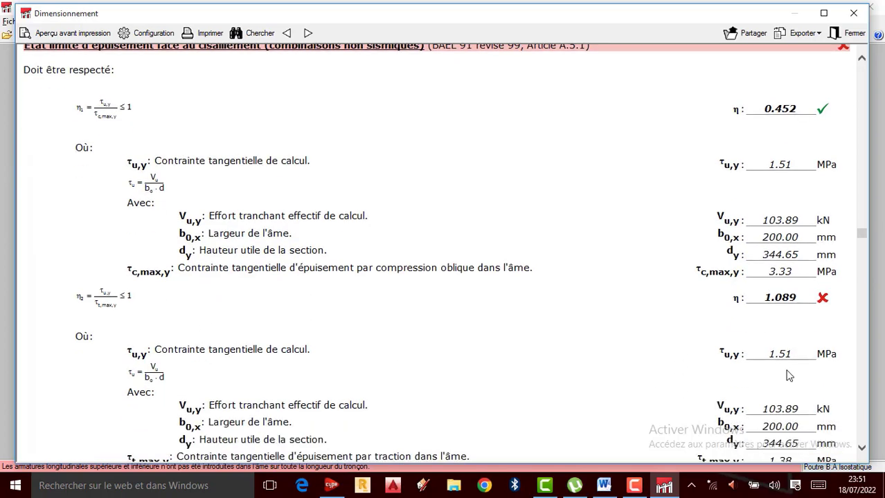
{"action": "scroll", "coordinate": [789, 376], "scroll_direction": "down", "scroll_amount": 3}
{"action": "scroll", "coordinate": [599, 348], "scroll_direction": "down", "scroll_amount": 20}
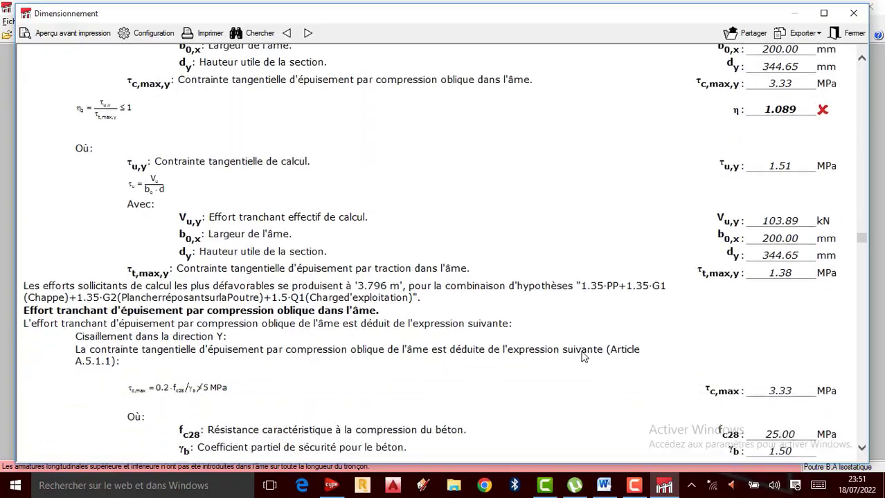
Step: Look through the remaining resistance and deflection verifications to the end of the report, and close it
{"action": "scroll", "coordinate": [582, 360], "scroll_direction": "down", "scroll_amount": 20}
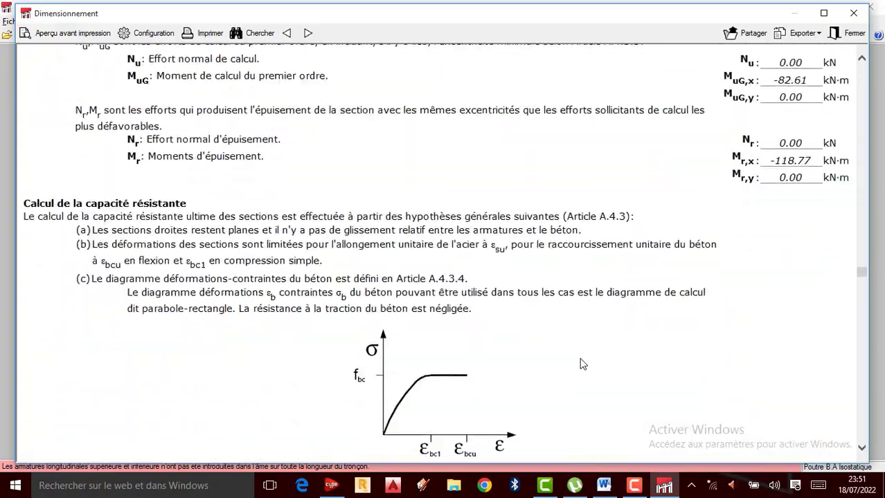
{"action": "scroll", "coordinate": [603, 381], "scroll_direction": "down", "scroll_amount": 20}
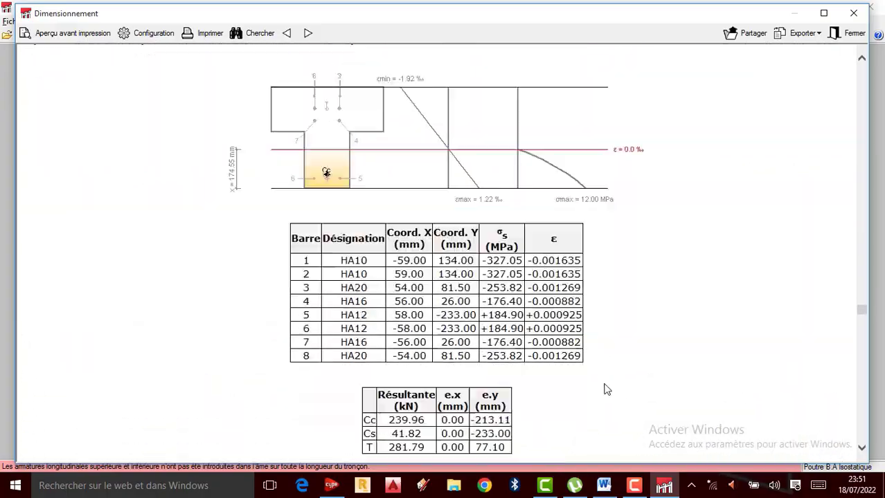
{"action": "scroll", "coordinate": [817, 381], "scroll_direction": "down", "scroll_amount": 20}
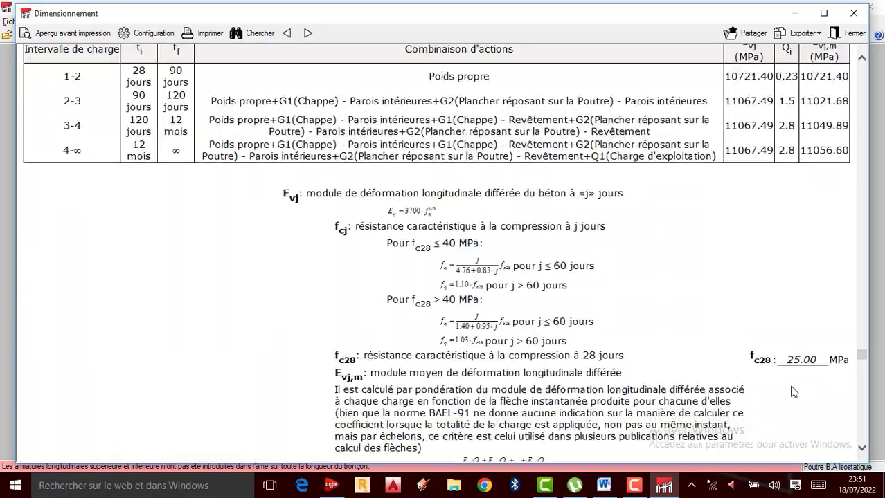
{"action": "scroll", "coordinate": [768, 407], "scroll_direction": "down", "scroll_amount": 20}
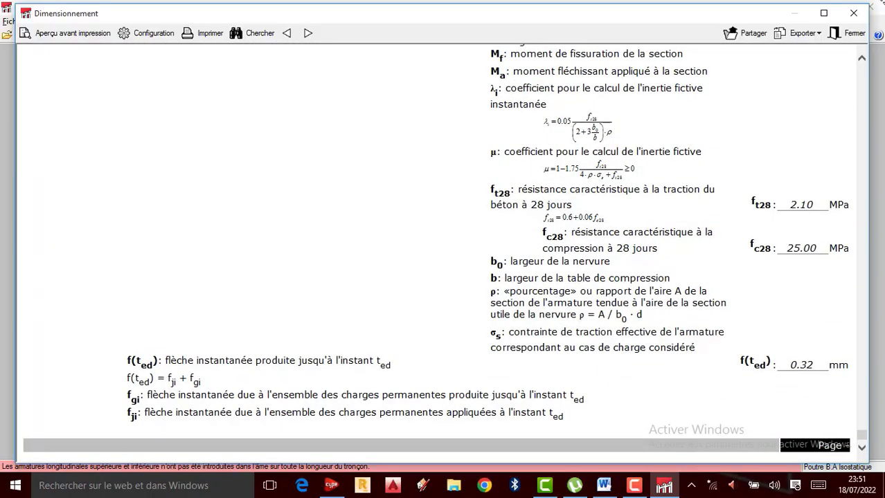
{"action": "left_click", "coordinate": [856, 20]}
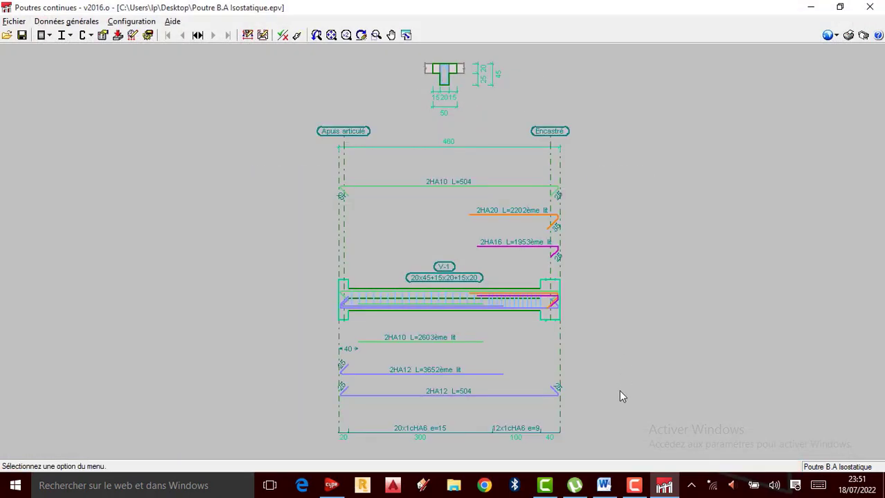
{"action": "left_click", "coordinate": [634, 485]}
{"action": "left_click", "coordinate": [856, 427]}
Step: Examine the reinforcement drawing of beam V-1, including the longitudinal bars and stirrups along the span
{"action": "scroll", "coordinate": [445, 315], "scroll_direction": "up", "scroll_amount": 1}
{"action": "scroll", "coordinate": [422, 324], "scroll_direction": "down", "scroll_amount": 1}
{"action": "scroll", "coordinate": [419, 325], "scroll_direction": "up", "scroll_amount": 2}
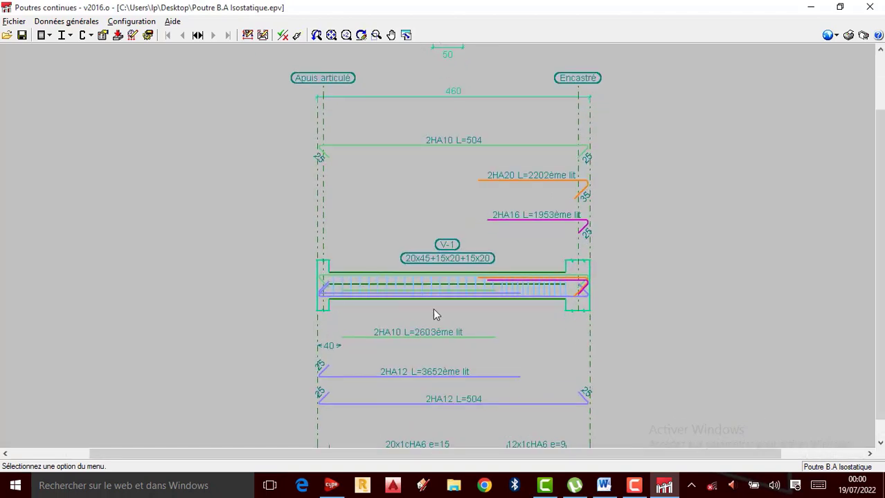
{"action": "scroll", "coordinate": [441, 293], "scroll_direction": "up", "scroll_amount": 1}
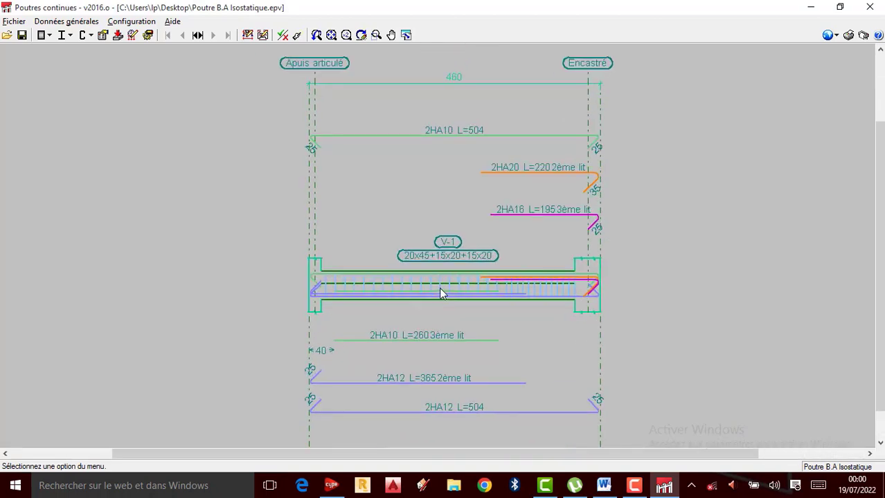
{"action": "scroll", "coordinate": [439, 287], "scroll_direction": "down", "scroll_amount": 1}
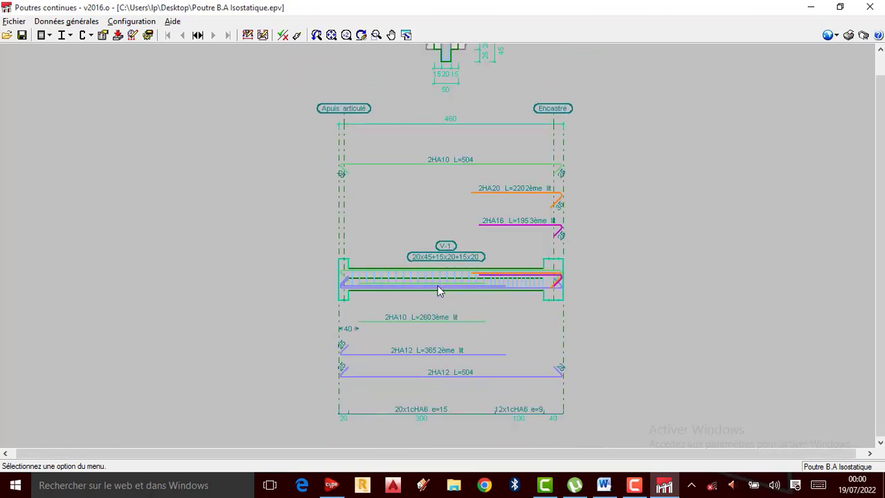
{"action": "scroll", "coordinate": [437, 285], "scroll_direction": "up", "scroll_amount": 1}
{"action": "scroll", "coordinate": [437, 285], "scroll_direction": "down", "scroll_amount": 1}
{"action": "scroll", "coordinate": [443, 300], "scroll_direction": "up", "scroll_amount": 1}
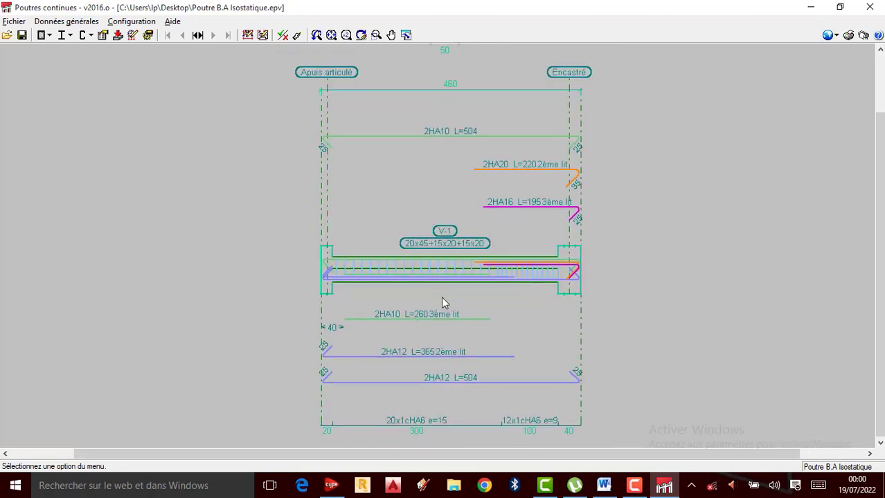
{"action": "scroll", "coordinate": [425, 258], "scroll_direction": "up", "scroll_amount": 1}
{"action": "scroll", "coordinate": [429, 261], "scroll_direction": "up", "scroll_amount": 1}
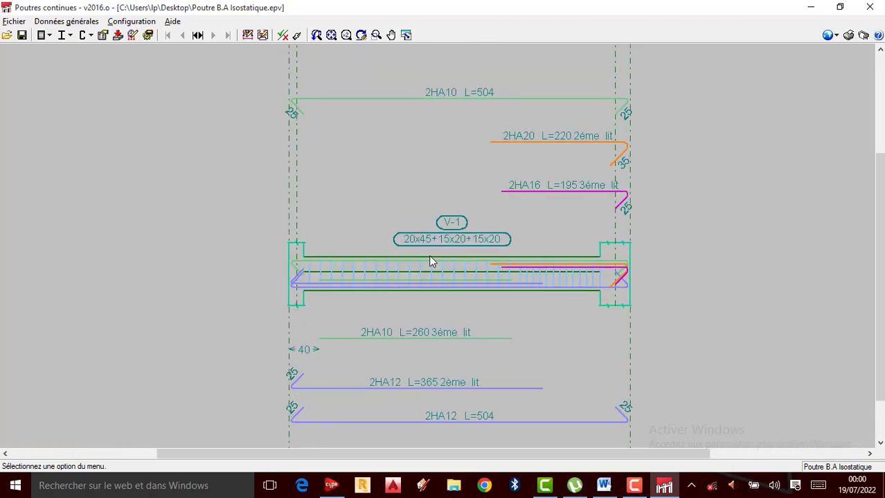
{"action": "scroll", "coordinate": [419, 278], "scroll_direction": "up", "scroll_amount": 1}
{"action": "scroll", "coordinate": [421, 280], "scroll_direction": "up", "scroll_amount": 1}
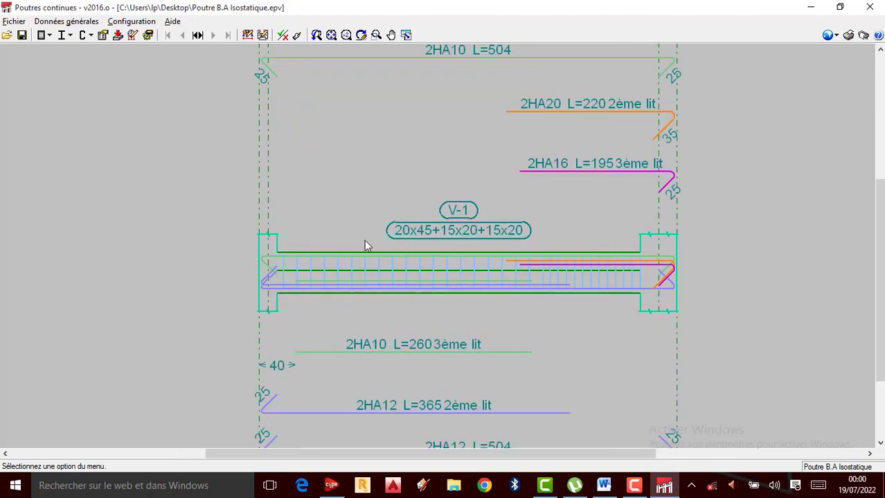
{"action": "scroll", "coordinate": [484, 241], "scroll_direction": "down", "scroll_amount": 1}
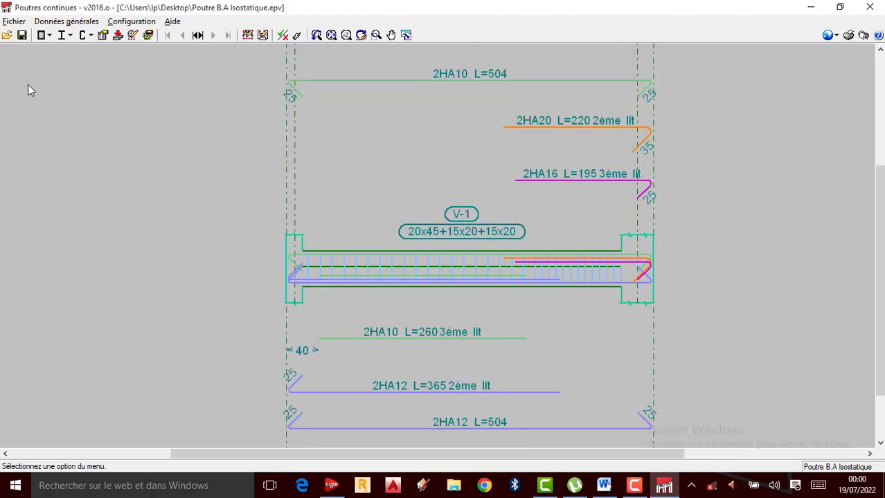
Step: In the concrete beam materials for floors, set the steel of the upper mounting and upper additional reinforcement to Fe E500
{"action": "left_click", "coordinate": [67, 23]}
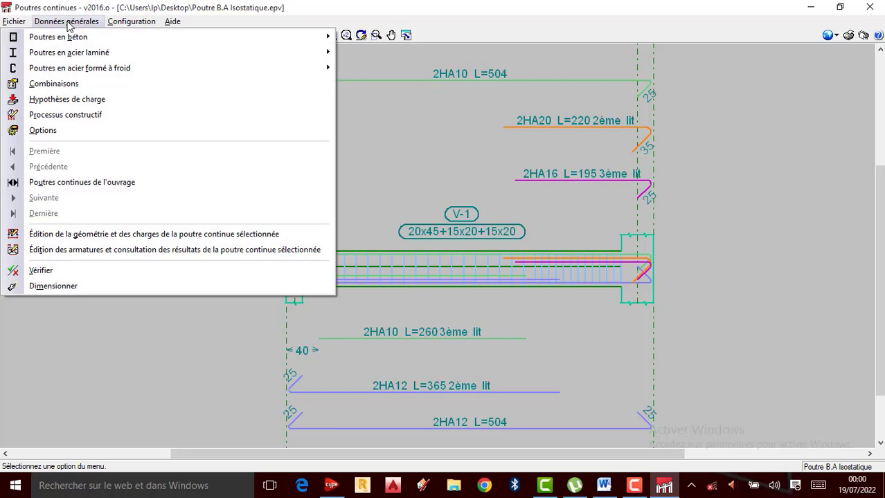
{"action": "mouse_move", "coordinate": [59, 43]}
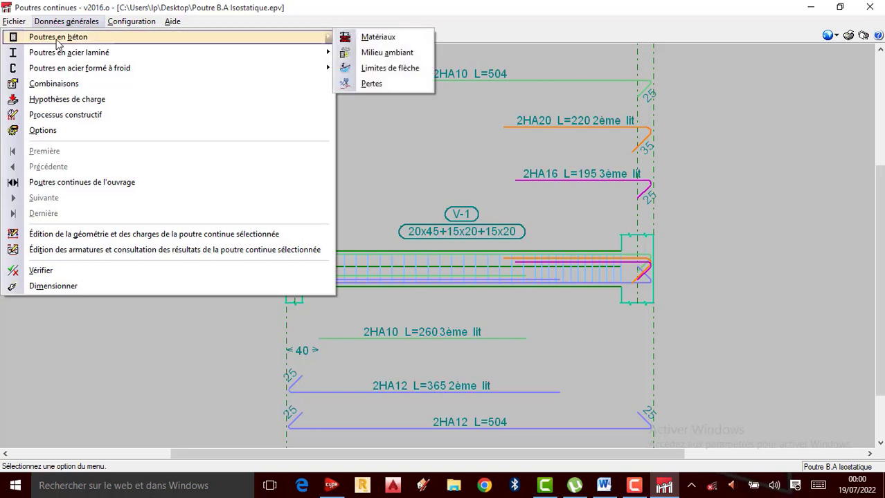
{"action": "left_click", "coordinate": [364, 38]}
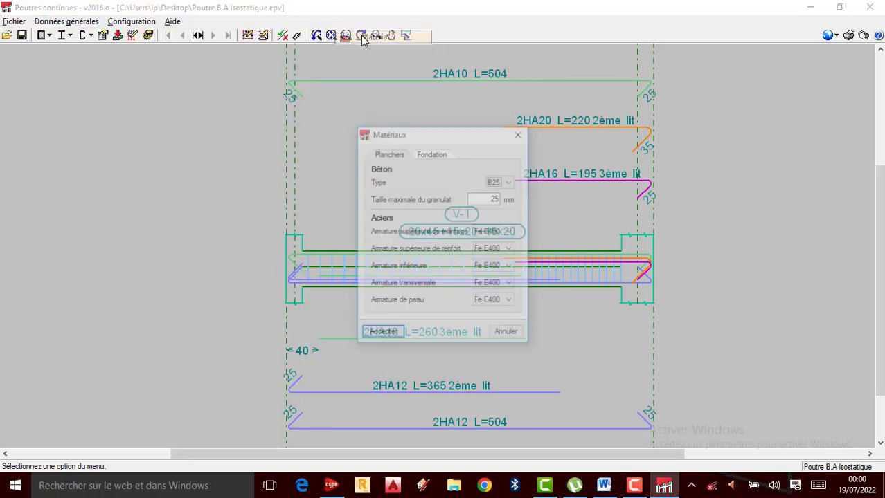
{"action": "left_click", "coordinate": [501, 234]}
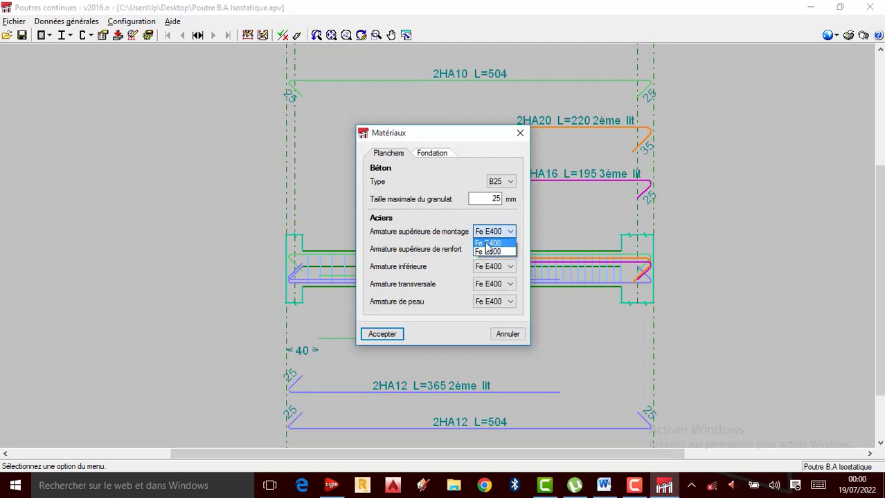
{"action": "left_click", "coordinate": [489, 252]}
{"action": "left_click", "coordinate": [510, 250]}
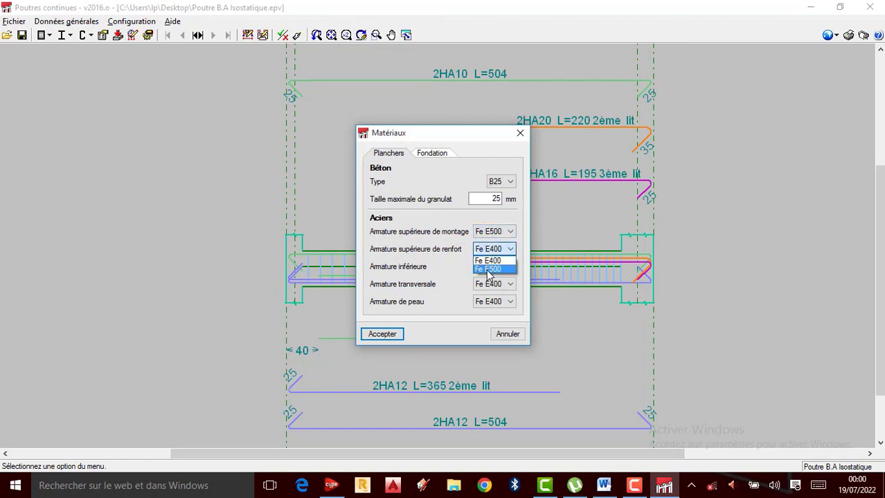
{"action": "left_click", "coordinate": [511, 269]}
Step: Set the lower, transverse and skin reinforcement steel to Fe E500 and accept the materials
{"action": "left_click", "coordinate": [510, 267]}
{"action": "left_click", "coordinate": [490, 295]}
{"action": "left_click", "coordinate": [510, 284]}
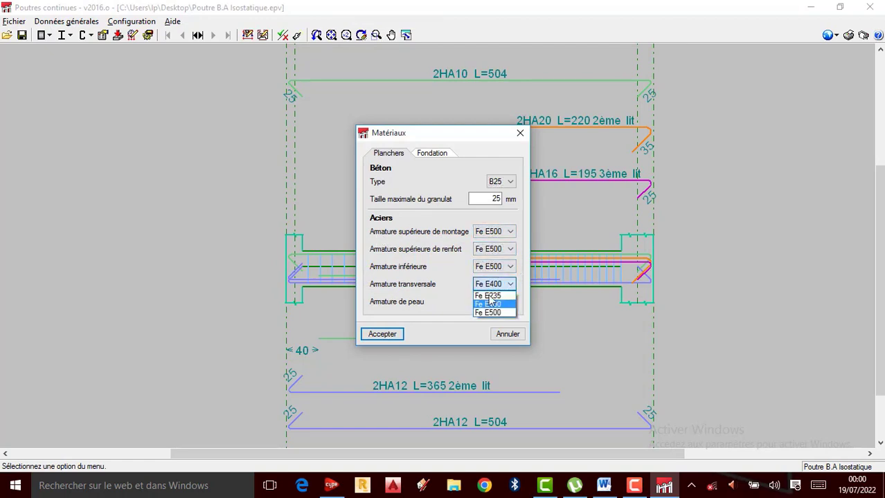
{"action": "left_click", "coordinate": [494, 313]}
{"action": "left_click", "coordinate": [510, 302]}
{"action": "left_click", "coordinate": [493, 328]}
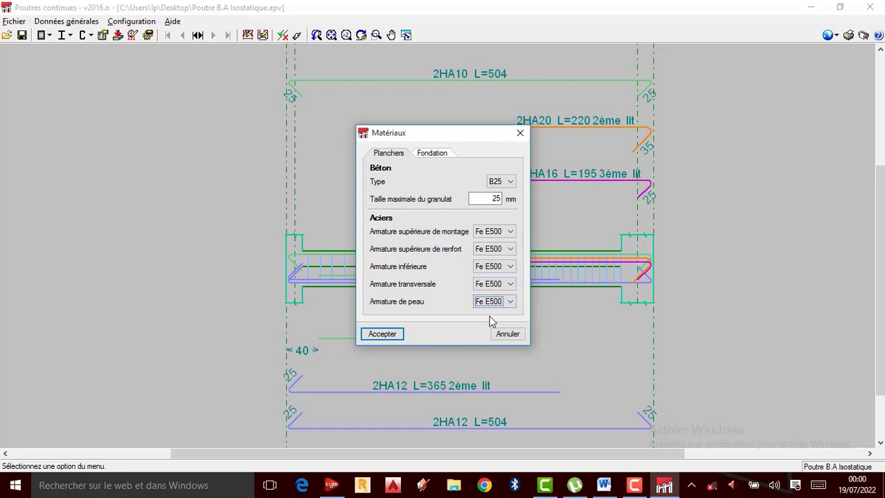
{"action": "left_click", "coordinate": [382, 334]}
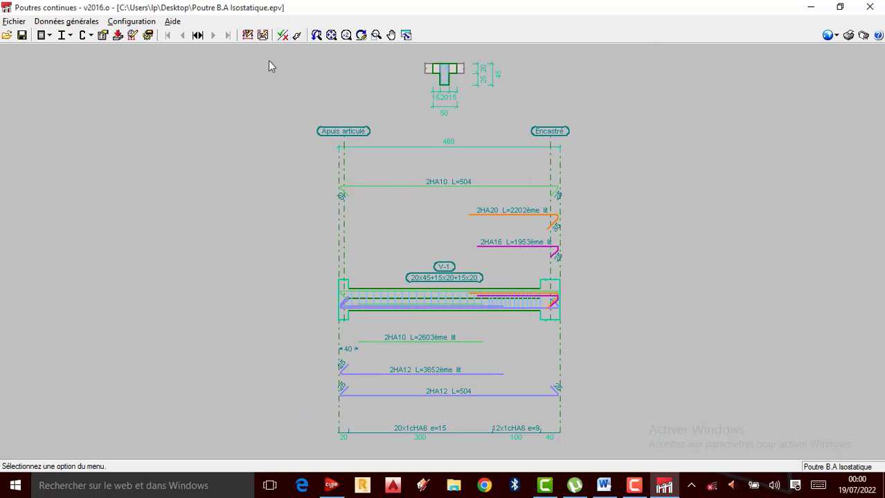
Step: Redimension the beam, saving the job beforehand, and open the complete list of verifications
{"action": "left_click", "coordinate": [297, 35]}
{"action": "left_click", "coordinate": [634, 484]}
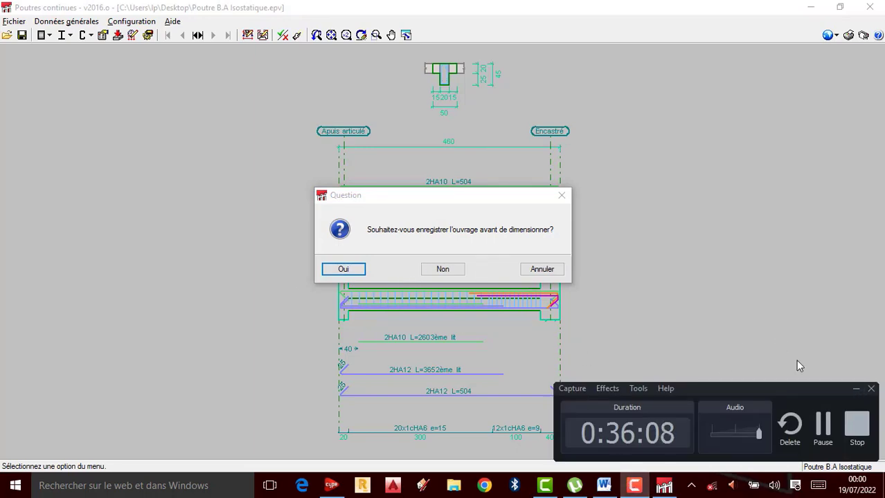
{"action": "left_click", "coordinate": [856, 389]}
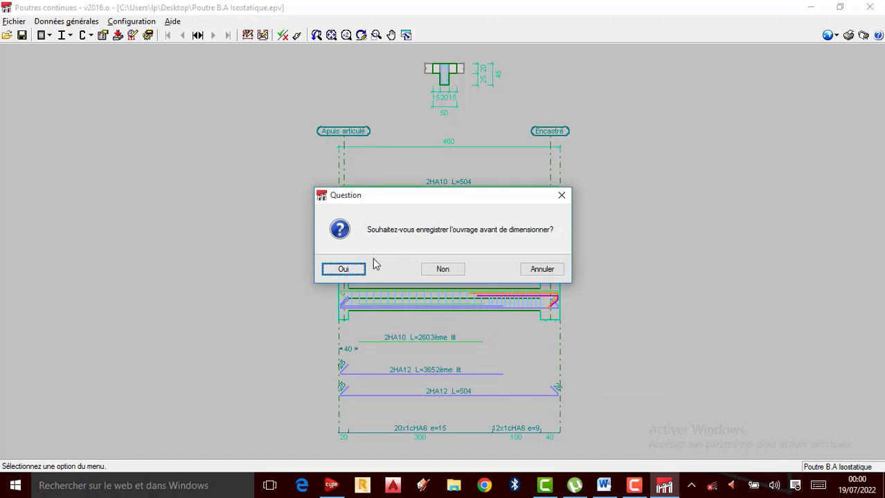
{"action": "left_click", "coordinate": [634, 485]}
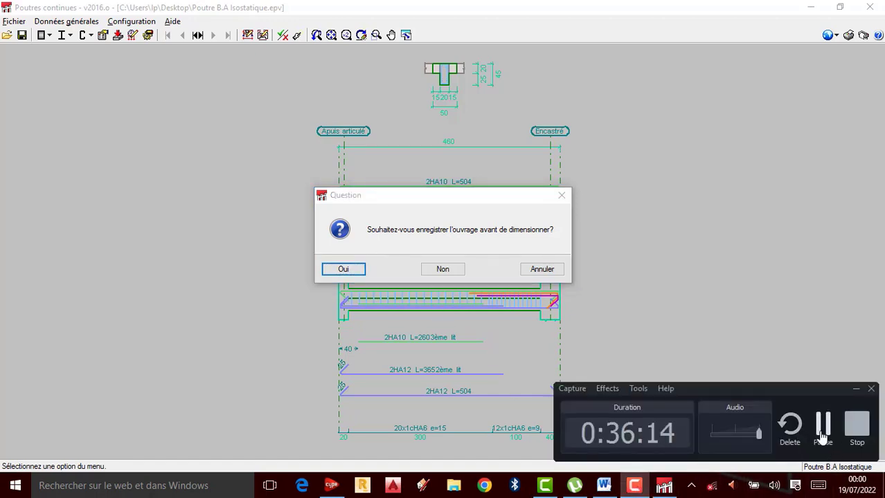
{"action": "left_click", "coordinate": [348, 272]}
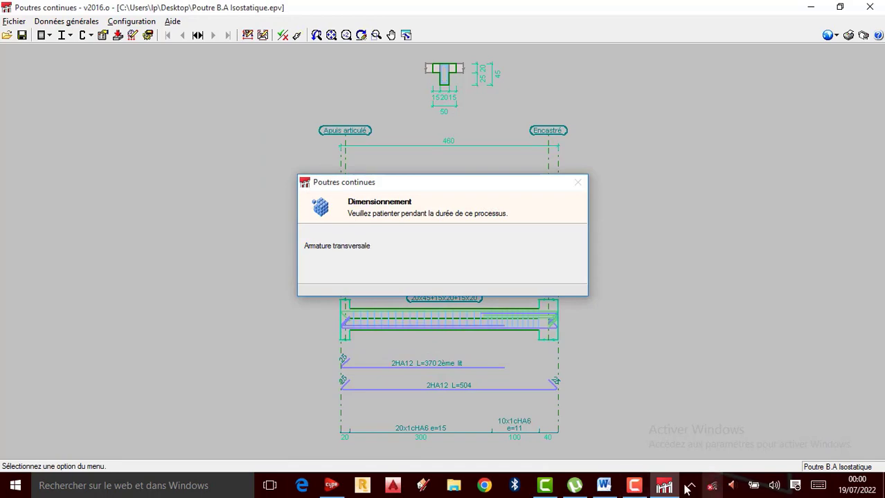
{"action": "left_click", "coordinate": [634, 485]}
{"action": "left_click", "coordinate": [829, 443]}
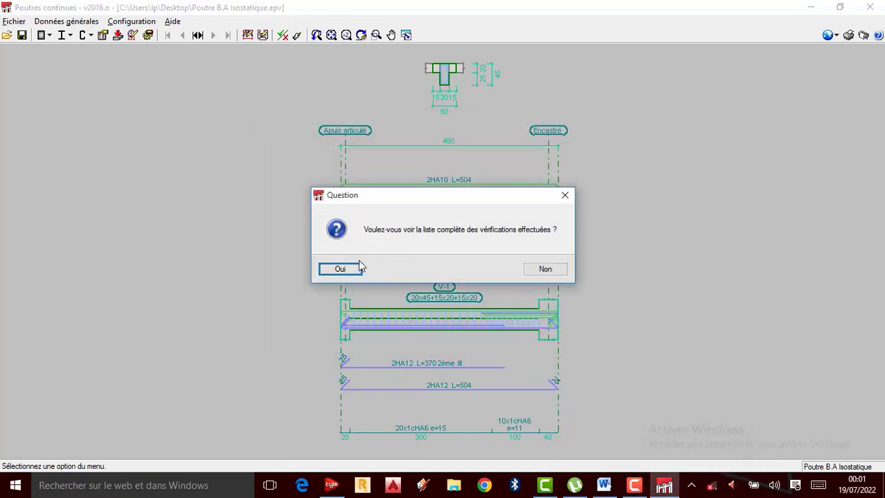
{"action": "left_click", "coordinate": [339, 269]}
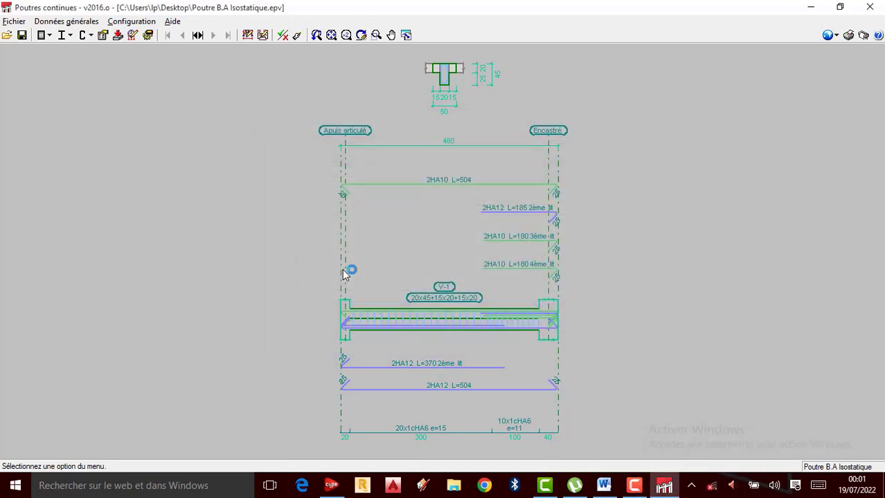
Step: Review the beam geometry, concrete and steel grades and the first bar-spacing checks in the dimensioning report
{"action": "scroll", "coordinate": [367, 309], "scroll_direction": "down", "scroll_amount": 8}
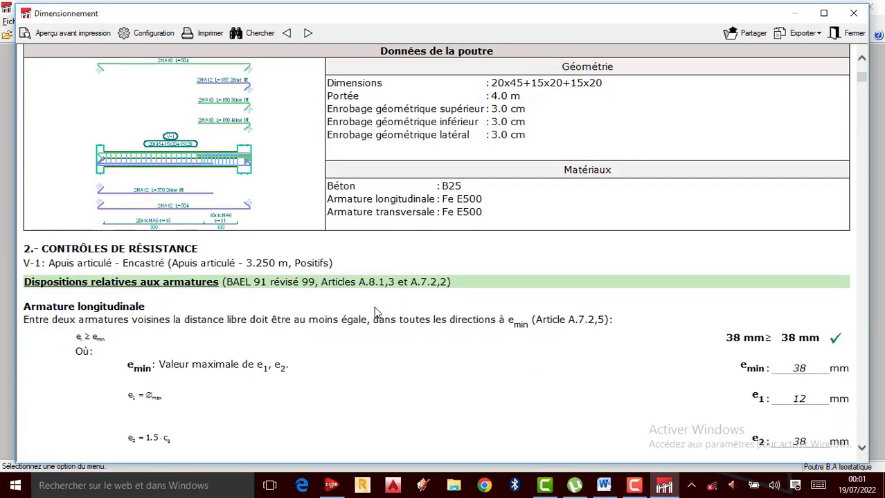
{"action": "scroll", "coordinate": [374, 313], "scroll_direction": "down", "scroll_amount": 5}
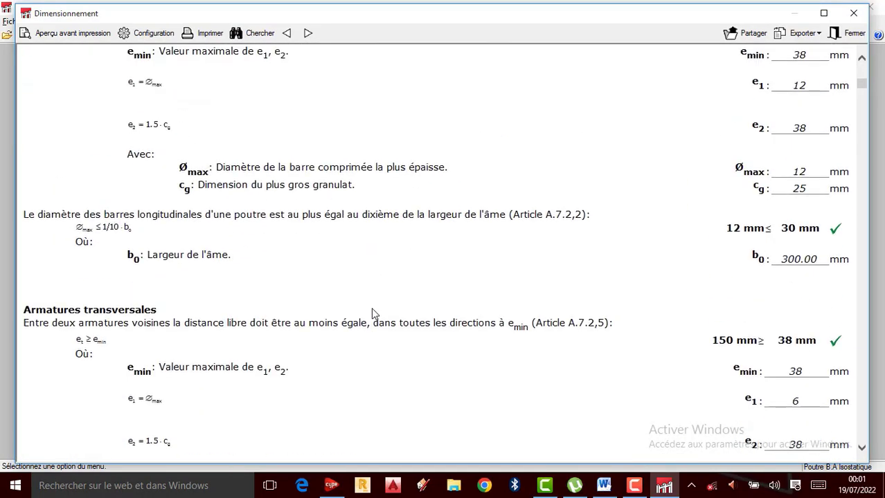
{"action": "scroll", "coordinate": [372, 311], "scroll_direction": "up", "scroll_amount": 9}
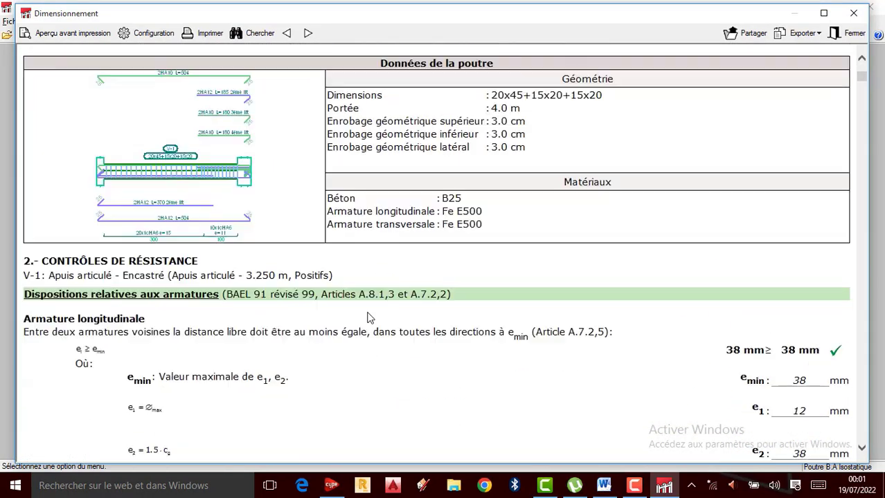
{"action": "scroll", "coordinate": [431, 276], "scroll_direction": "down", "scroll_amount": 3}
{"action": "scroll", "coordinate": [431, 274], "scroll_direction": "up", "scroll_amount": 3}
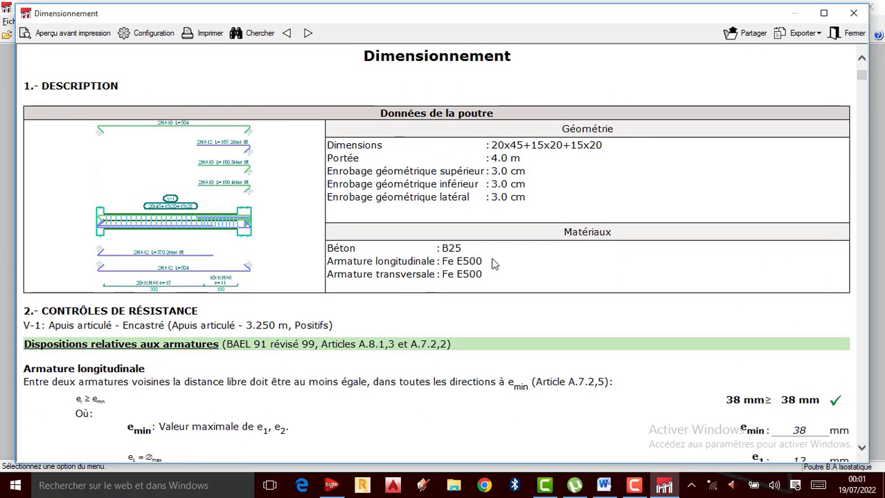
{"action": "scroll", "coordinate": [509, 253], "scroll_direction": "up", "scroll_amount": 2}
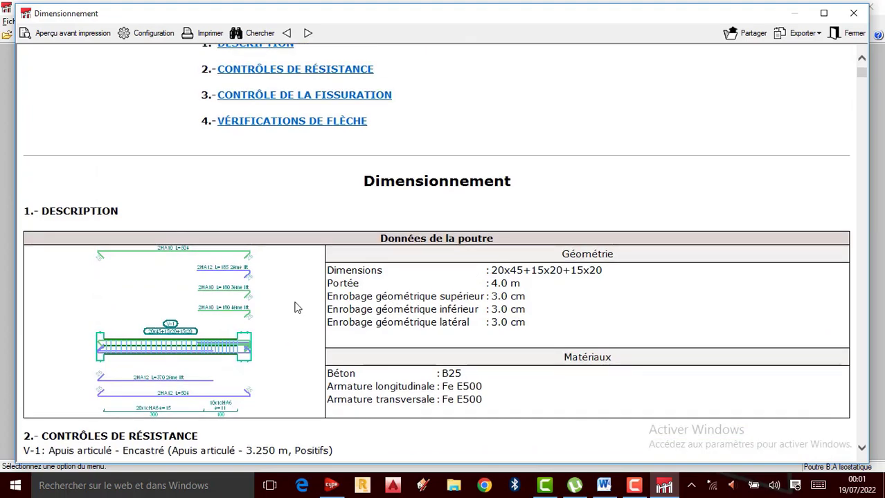
{"action": "scroll", "coordinate": [296, 308], "scroll_direction": "down", "scroll_amount": 2}
{"action": "scroll", "coordinate": [292, 323], "scroll_direction": "down", "scroll_amount": 2}
{"action": "scroll", "coordinate": [288, 279], "scroll_direction": "up", "scroll_amount": 5}
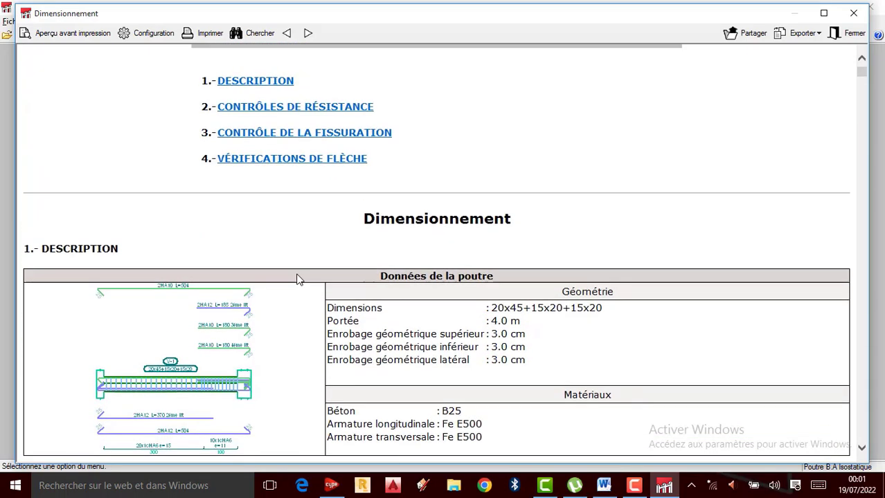
Step: Examine the longitudinal reinforcement provisions against the beam data, close the report and return to the updated beam drawing
{"action": "scroll", "coordinate": [330, 292], "scroll_direction": "down", "scroll_amount": 8}
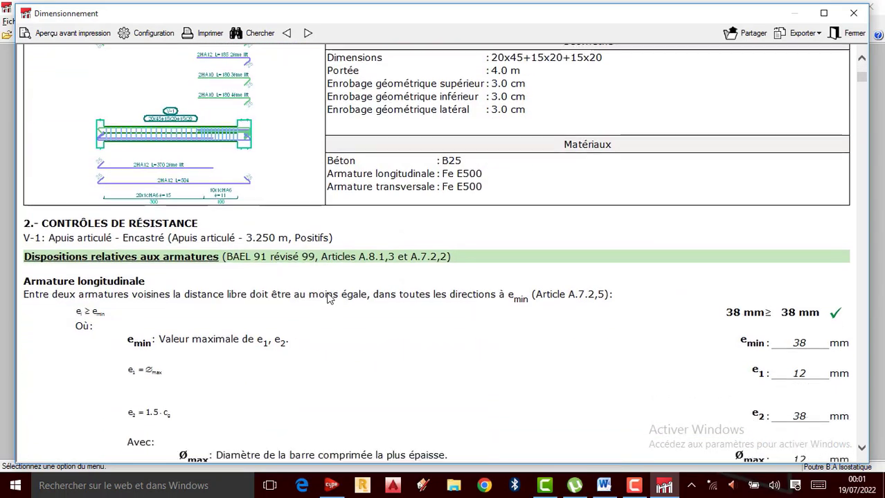
{"action": "scroll", "coordinate": [544, 216], "scroll_direction": "up", "scroll_amount": 1}
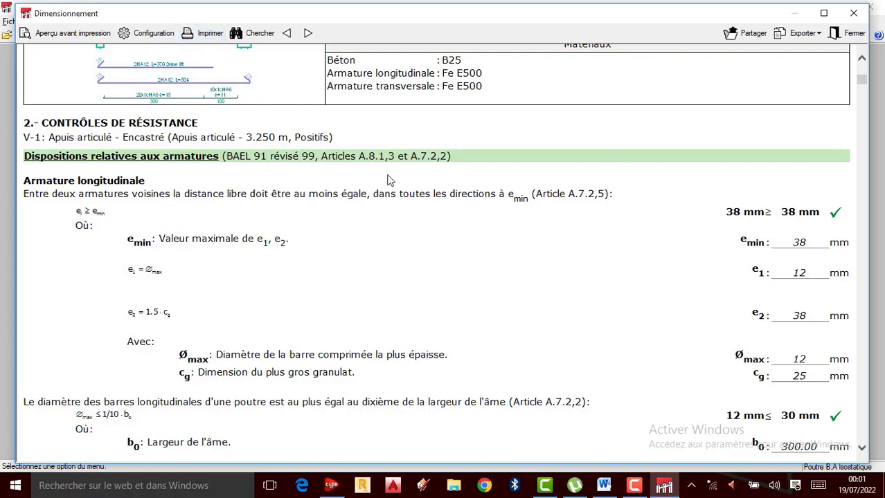
{"action": "scroll", "coordinate": [319, 248], "scroll_direction": "down", "scroll_amount": 1}
{"action": "scroll", "coordinate": [320, 251], "scroll_direction": "up", "scroll_amount": 8}
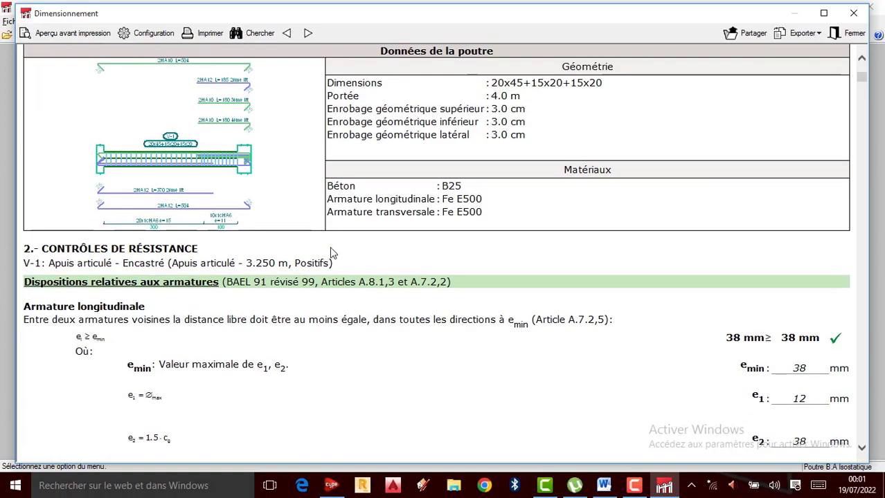
{"action": "scroll", "coordinate": [335, 252], "scroll_direction": "up", "scroll_amount": 1}
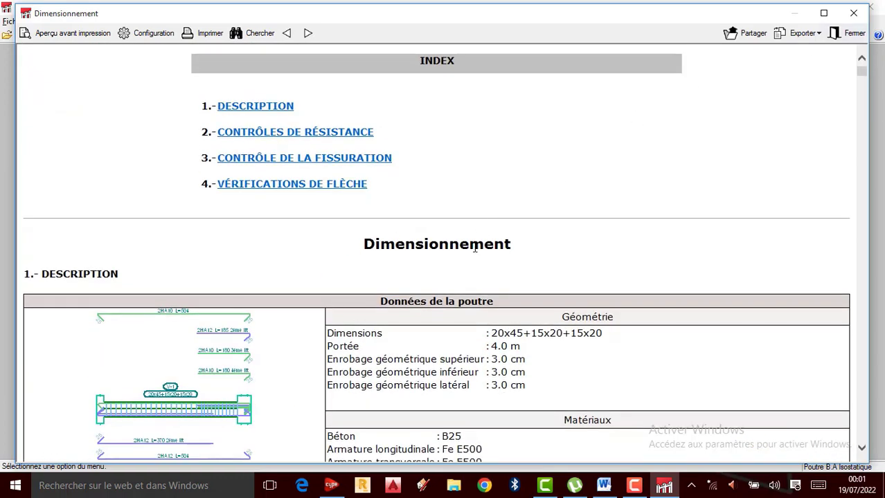
{"action": "scroll", "coordinate": [475, 248], "scroll_direction": "down", "scroll_amount": 3}
{"action": "scroll", "coordinate": [474, 247], "scroll_direction": "down", "scroll_amount": 1}
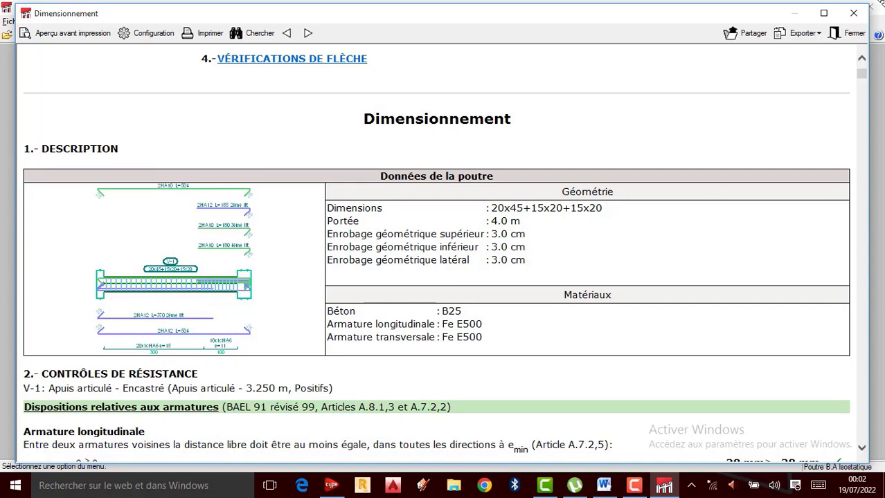
{"action": "left_click", "coordinate": [853, 13]}
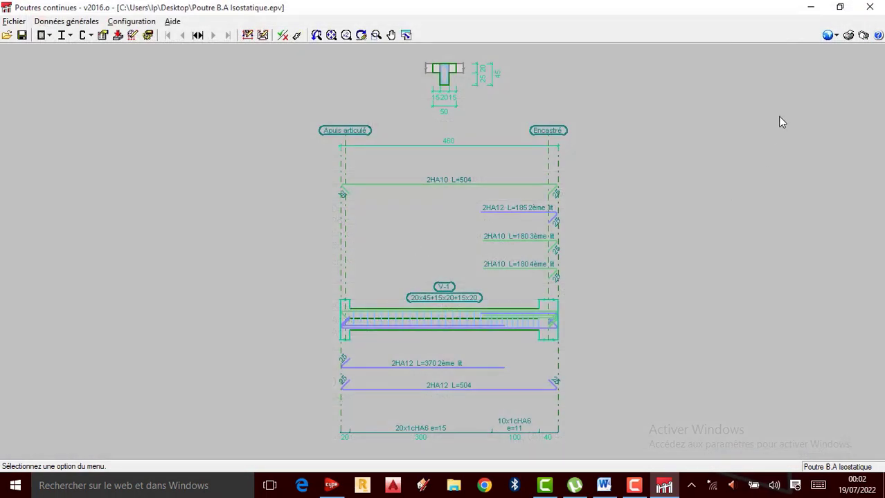
{"action": "scroll", "coordinate": [458, 297], "scroll_direction": "up", "scroll_amount": 4}
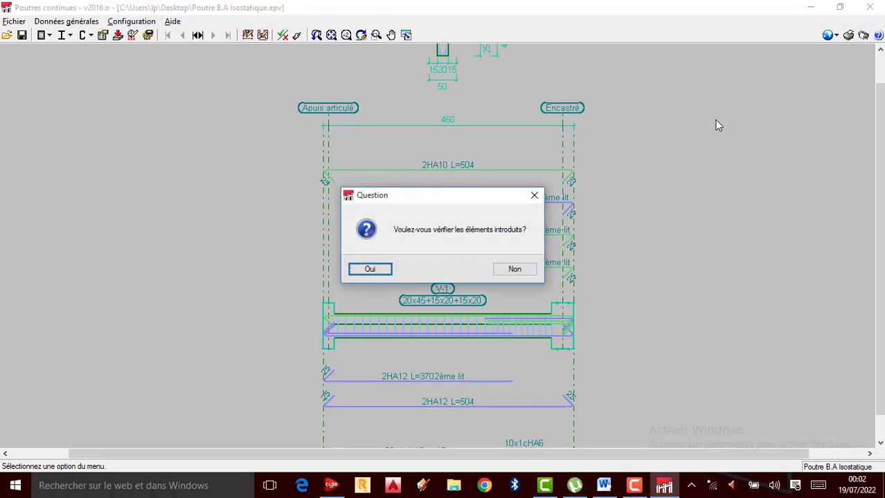
Step: Verify the entered elements for the plans, accept the reported incidences and set the plan's output device to PDFCreator
{"action": "left_click", "coordinate": [380, 270]}
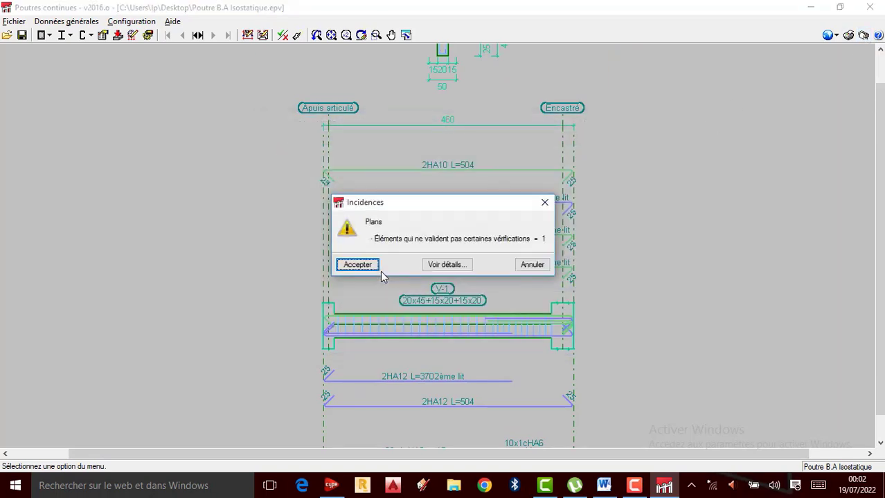
{"action": "left_click", "coordinate": [372, 267]}
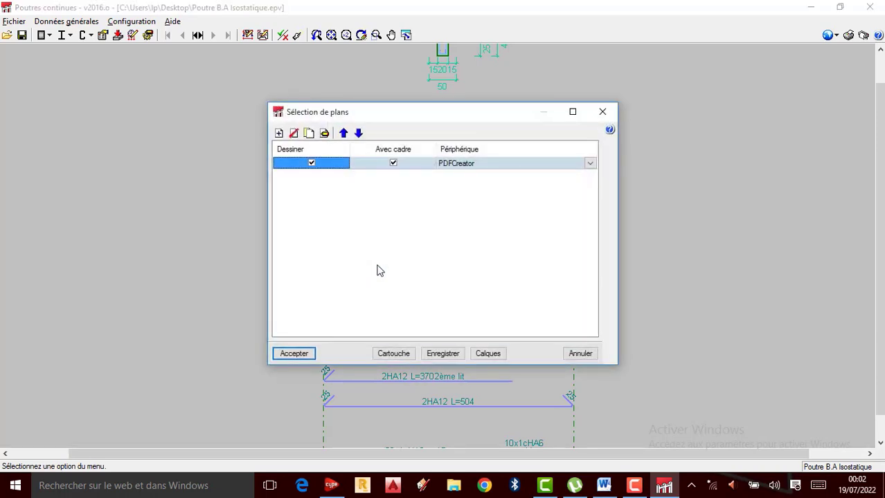
{"action": "left_click", "coordinate": [589, 164]}
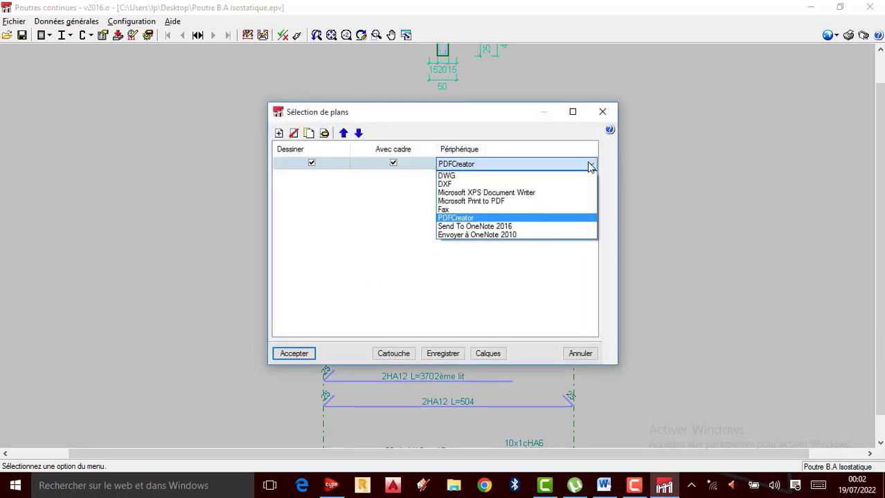
{"action": "left_click", "coordinate": [466, 219]}
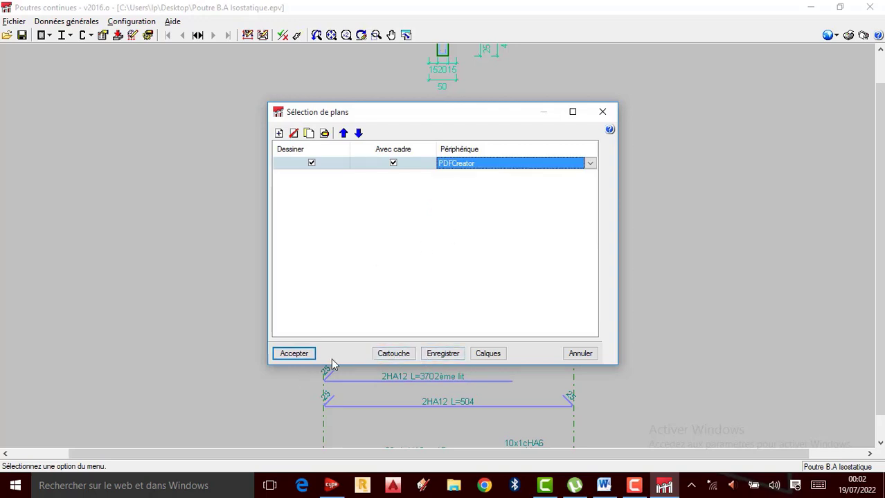
Step: Assign the CYPE title block to the PDFCreator plan and accept the plan selection
{"action": "left_click", "coordinate": [392, 353]}
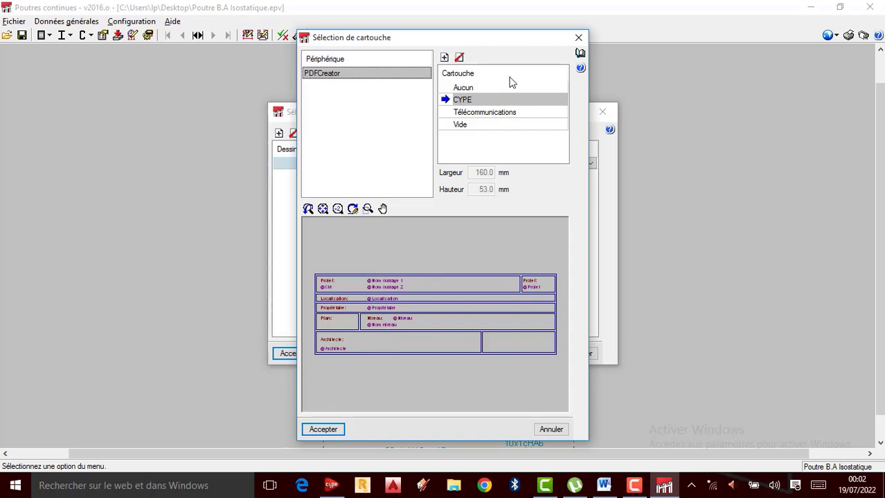
{"action": "left_click", "coordinate": [474, 113]}
{"action": "left_click", "coordinate": [478, 89]}
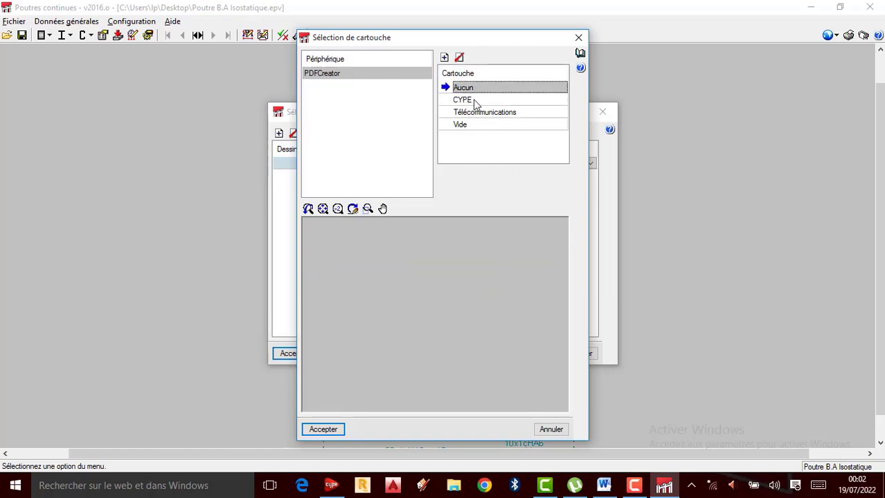
{"action": "left_click", "coordinate": [474, 101]}
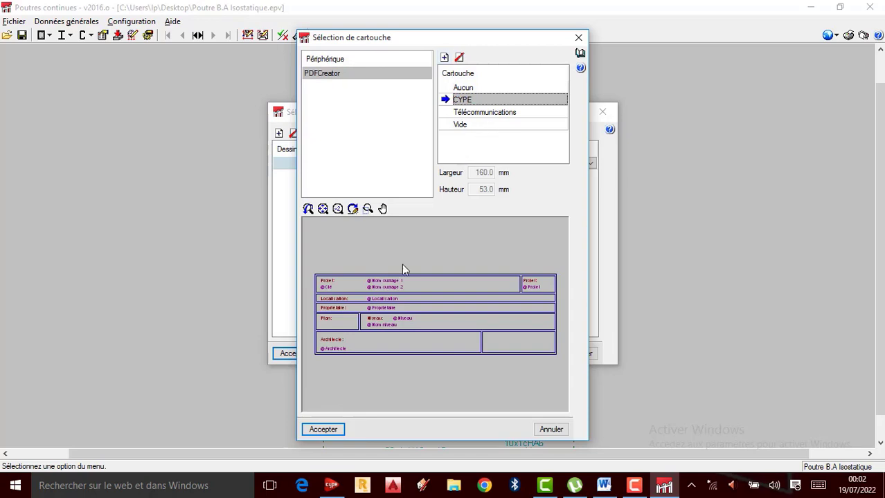
{"action": "left_click", "coordinate": [324, 430]}
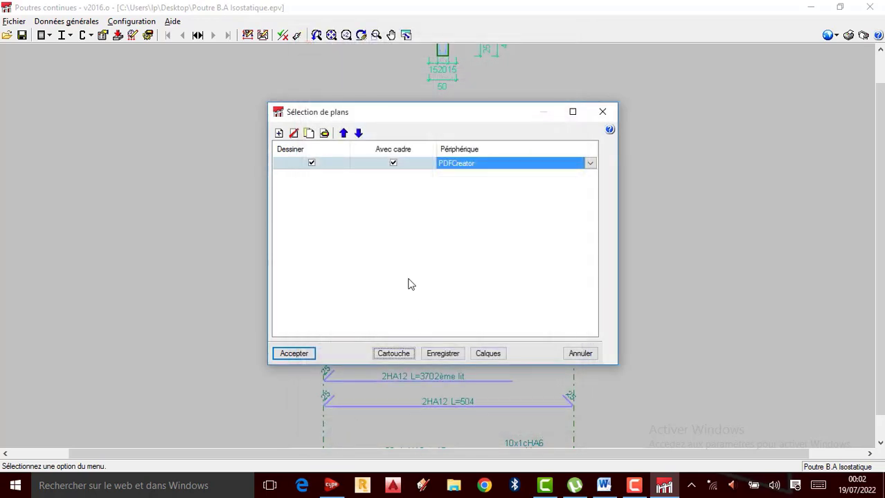
{"action": "left_click", "coordinate": [297, 355]}
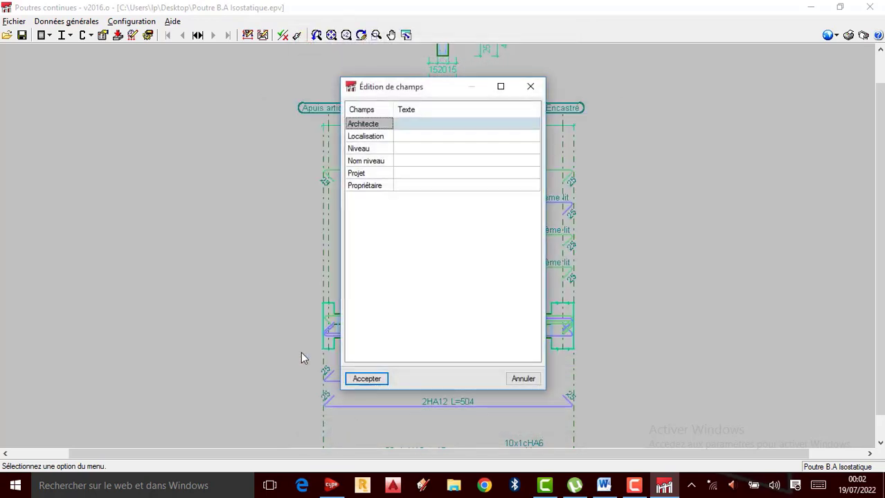
Step: Fill in the architect's full name in the title block's Architecte field
{"action": "left_click", "coordinate": [409, 138]}
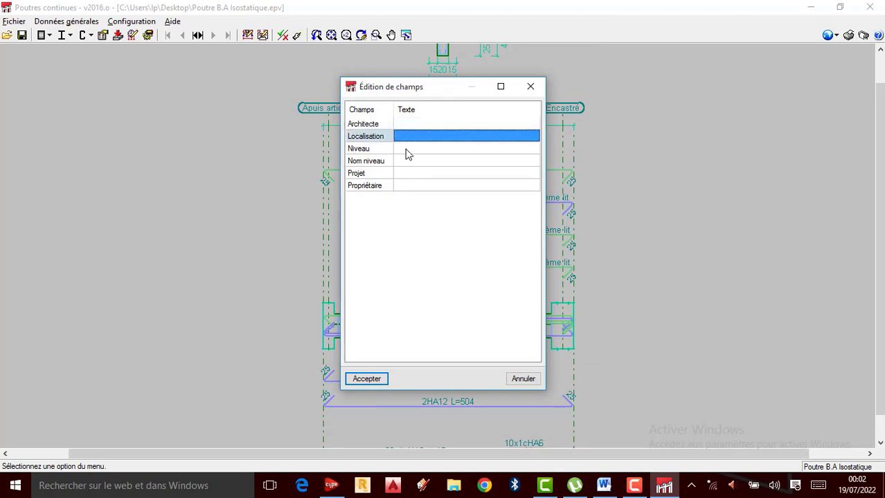
{"action": "left_click", "coordinate": [421, 126]}
{"action": "left_click", "coordinate": [422, 123]}
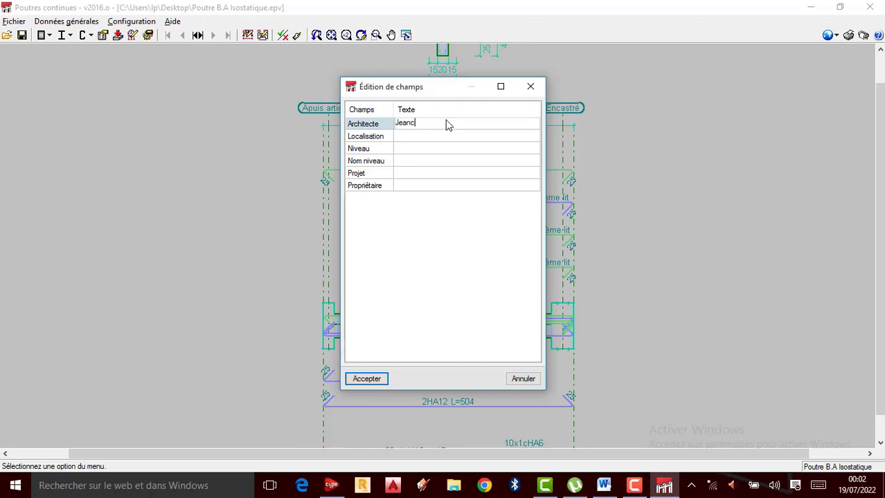
{"action": "type", "text": "Jeancy NKUNGA"}
{"action": "left_click_drag", "start_coordinate": [459, 124], "coordinate": [372, 123]}
{"action": "type", "text": "J"}
Step: Set the title block's Localisation to Kinshasa and both Niveau and Nom niveau to Privé
{"action": "left_click", "coordinate": [441, 138]}
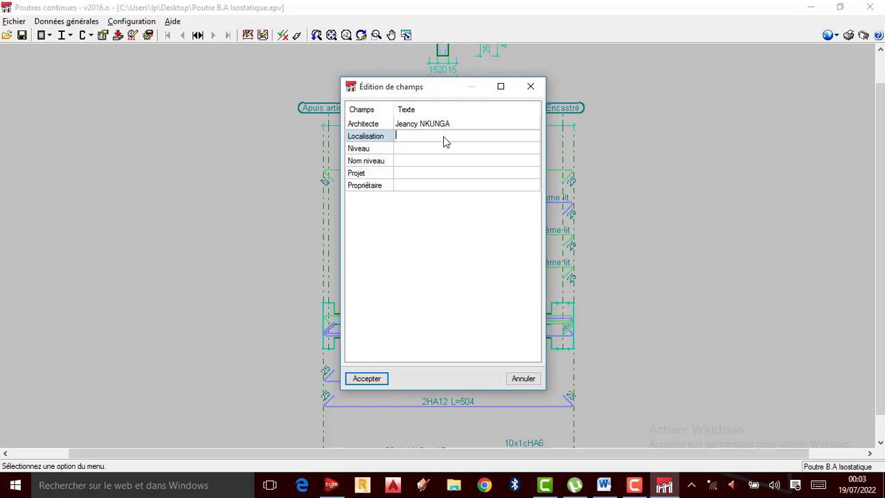
{"action": "type", "text": "Kinshasa"}
{"action": "left_click", "coordinate": [442, 148]}
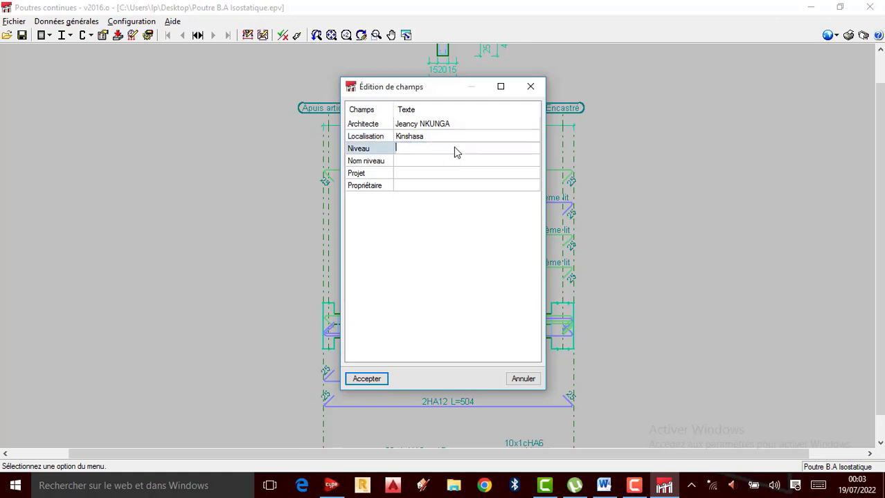
{"action": "type", "text": "Privé"}
{"action": "left_click", "coordinate": [441, 163]}
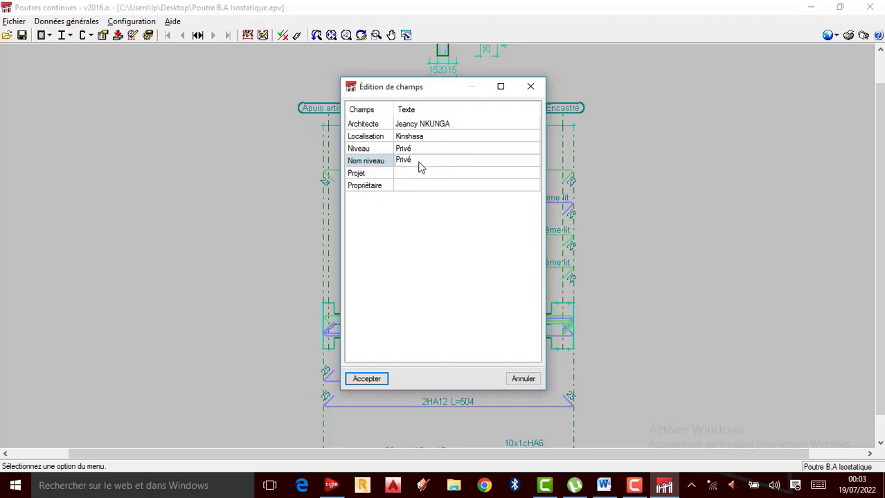
Step: Set the title block's Projet to "Poutre B.A Isostatique" and fill in the owner's name under Propriétaire
{"action": "left_click", "coordinate": [411, 174]}
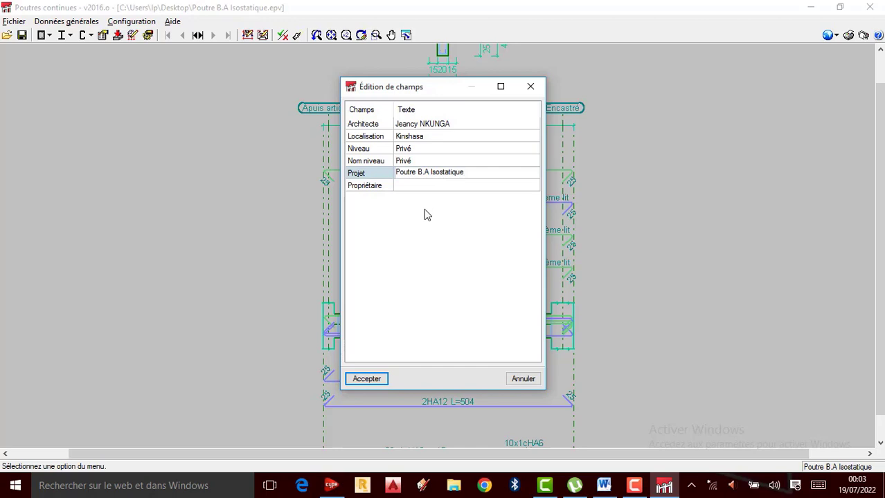
{"action": "left_click", "coordinate": [443, 187]}
{"action": "left_click", "coordinate": [446, 187]}
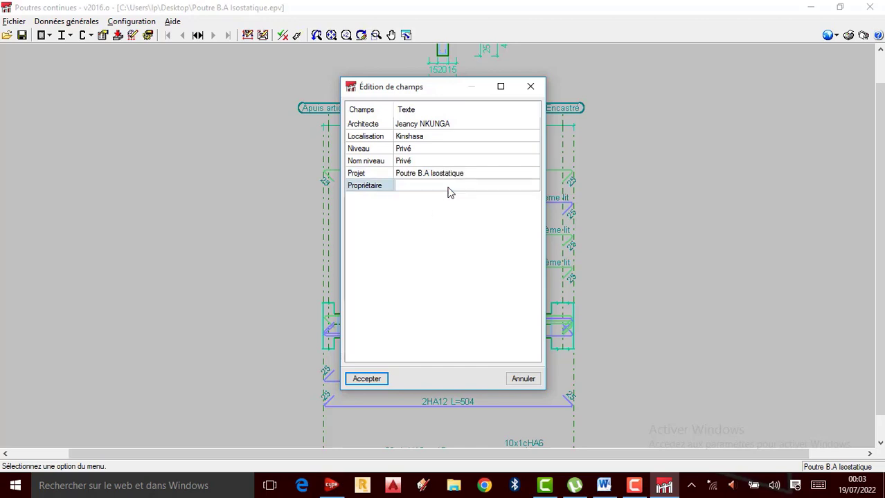
{"action": "type", "text": "J"}
{"action": "type", "text": ".Nkunga Tutoriels"}
Step: Accept the title block texts, generate the sheet keeping the earlier composition, and show the detail of all drawings
{"action": "left_click", "coordinate": [370, 379]}
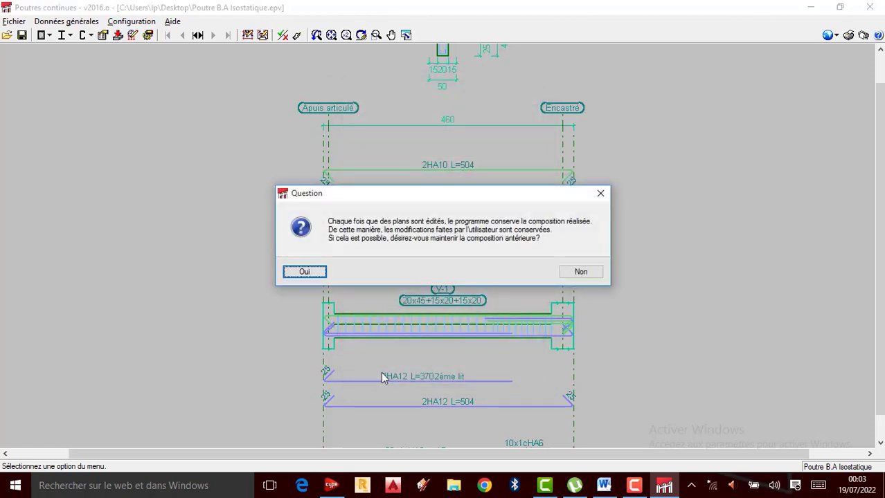
{"action": "left_click", "coordinate": [306, 275]}
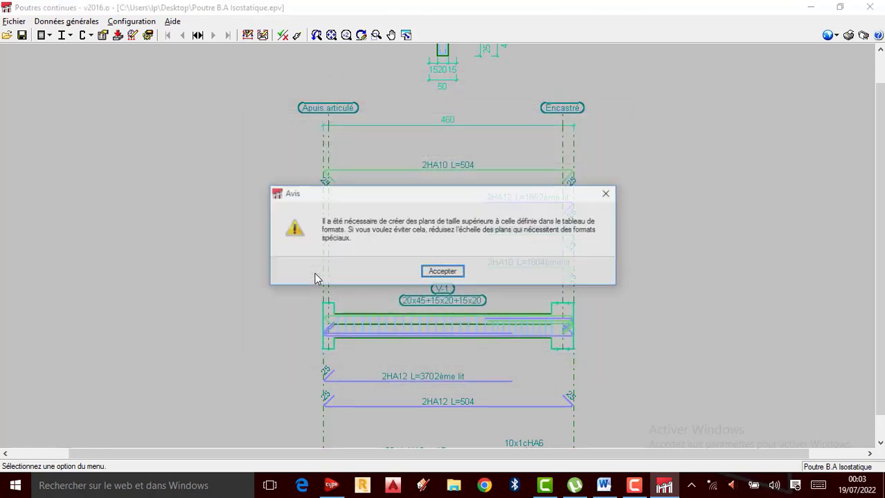
{"action": "left_click", "coordinate": [443, 271]}
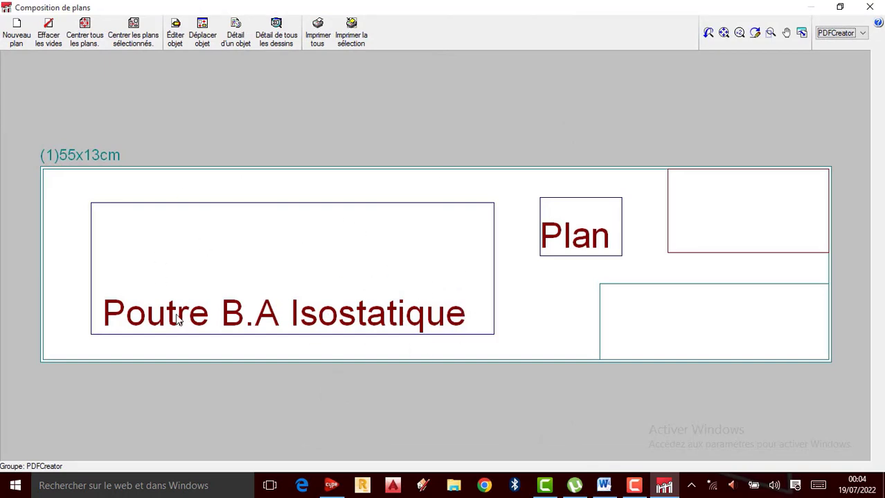
{"action": "left_click", "coordinate": [283, 46]}
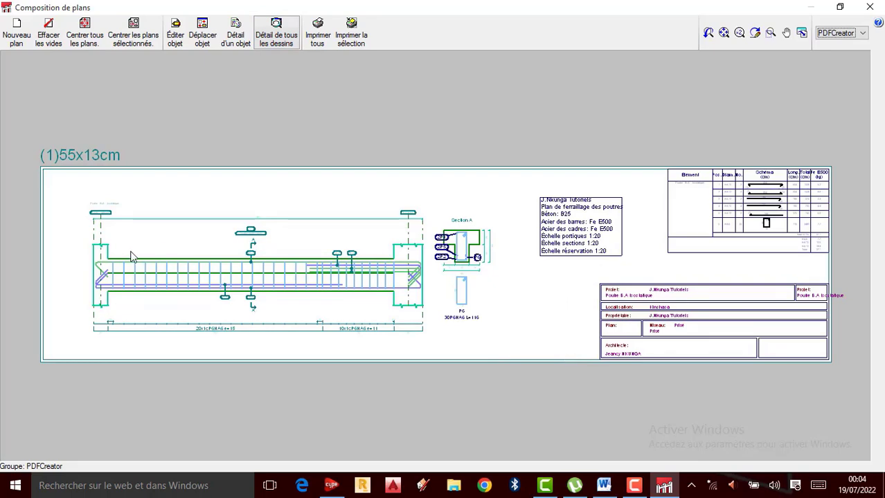
Step: Examine the beam's reinforcement elevation, its stirrup spacing and Section A with the P6 stirrup on the composed sheet
{"action": "scroll", "coordinate": [183, 276], "scroll_direction": "up", "scroll_amount": 3}
{"action": "scroll", "coordinate": [363, 299], "scroll_direction": "down", "scroll_amount": 3}
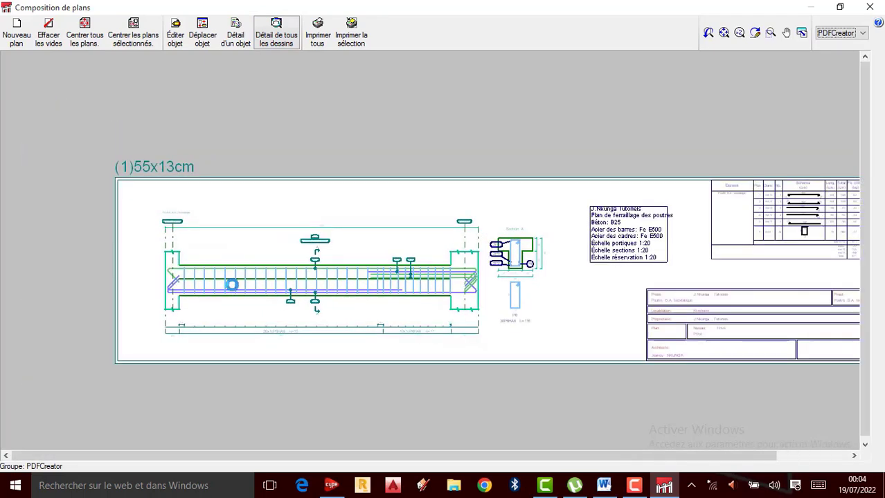
{"action": "scroll", "coordinate": [252, 288], "scroll_direction": "up", "scroll_amount": 3}
{"action": "scroll", "coordinate": [302, 296], "scroll_direction": "up", "scroll_amount": 1}
{"action": "scroll", "coordinate": [597, 278], "scroll_direction": "up", "scroll_amount": 5}
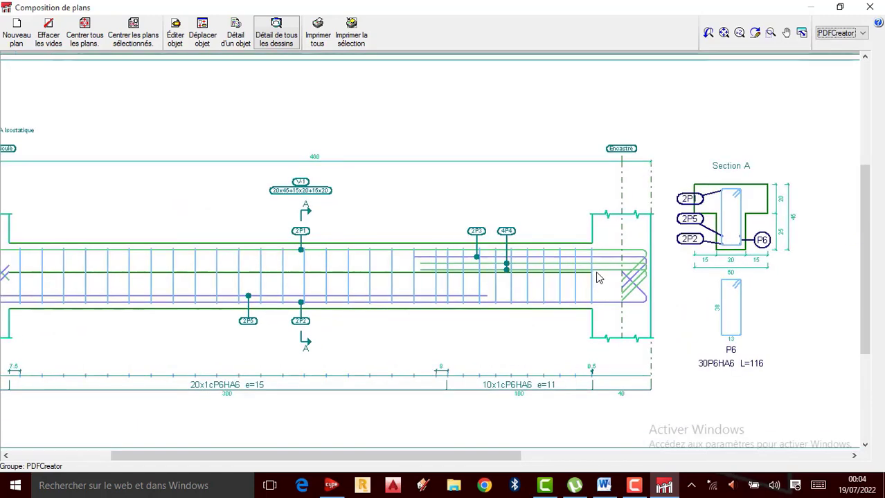
{"action": "scroll", "coordinate": [371, 254], "scroll_direction": "down", "scroll_amount": 2}
{"action": "scroll", "coordinate": [178, 307], "scroll_direction": "down", "scroll_amount": 2}
{"action": "scroll", "coordinate": [183, 311], "scroll_direction": "up", "scroll_amount": 1}
{"action": "scroll", "coordinate": [465, 239], "scroll_direction": "up", "scroll_amount": 1}
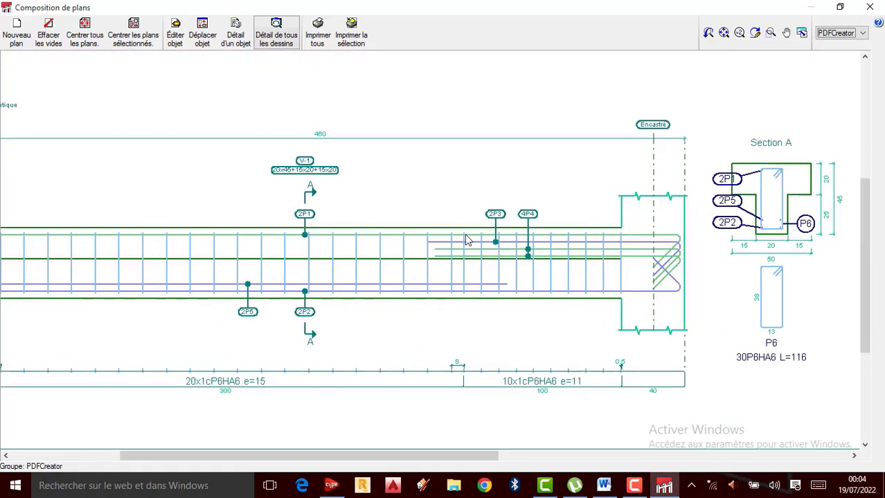
{"action": "scroll", "coordinate": [361, 274], "scroll_direction": "up", "scroll_amount": 2}
{"action": "scroll", "coordinate": [321, 270], "scroll_direction": "down", "scroll_amount": 2}
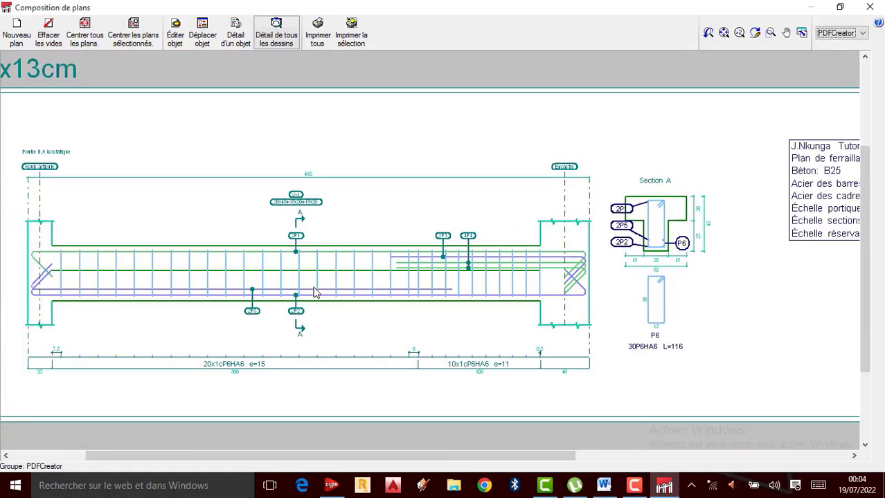
{"action": "scroll", "coordinate": [316, 290], "scroll_direction": "down", "scroll_amount": 1}
{"action": "scroll", "coordinate": [523, 241], "scroll_direction": "down", "scroll_amount": 1}
{"action": "scroll", "coordinate": [531, 240], "scroll_direction": "up", "scroll_amount": 4}
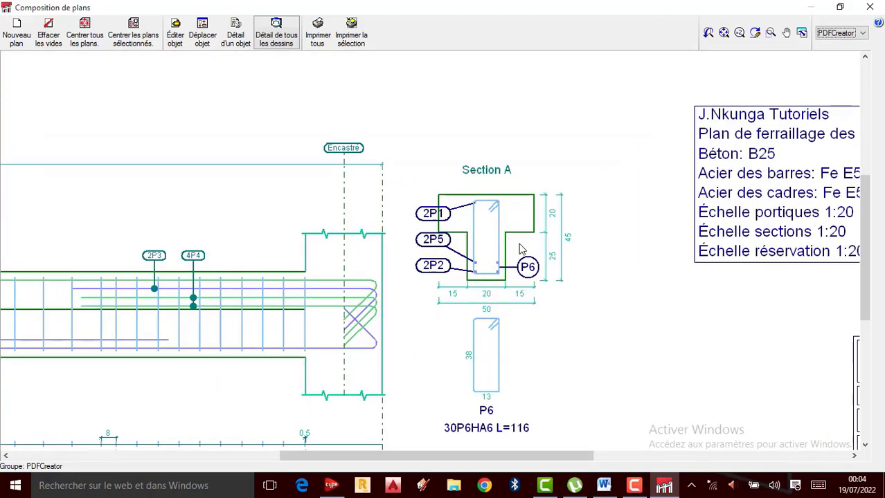
{"action": "scroll", "coordinate": [450, 232], "scroll_direction": "down", "scroll_amount": 1}
{"action": "scroll", "coordinate": [445, 229], "scroll_direction": "up", "scroll_amount": 1}
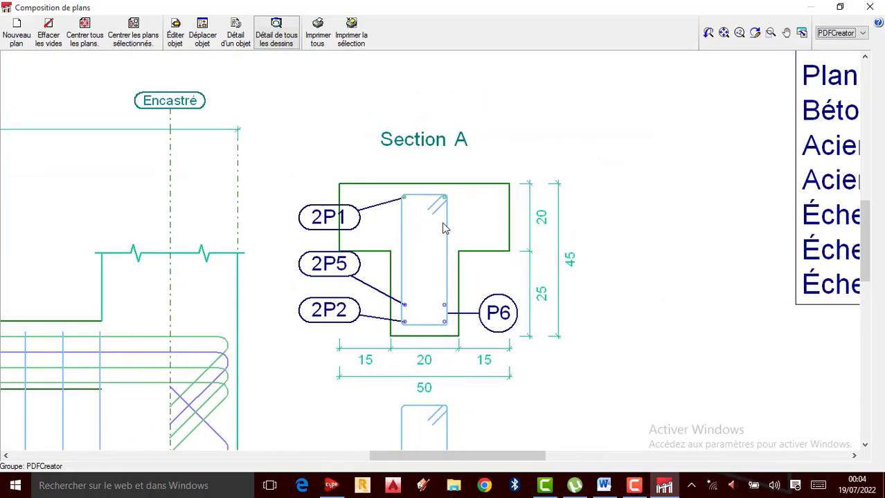
{"action": "scroll", "coordinate": [443, 226], "scroll_direction": "down", "scroll_amount": 3}
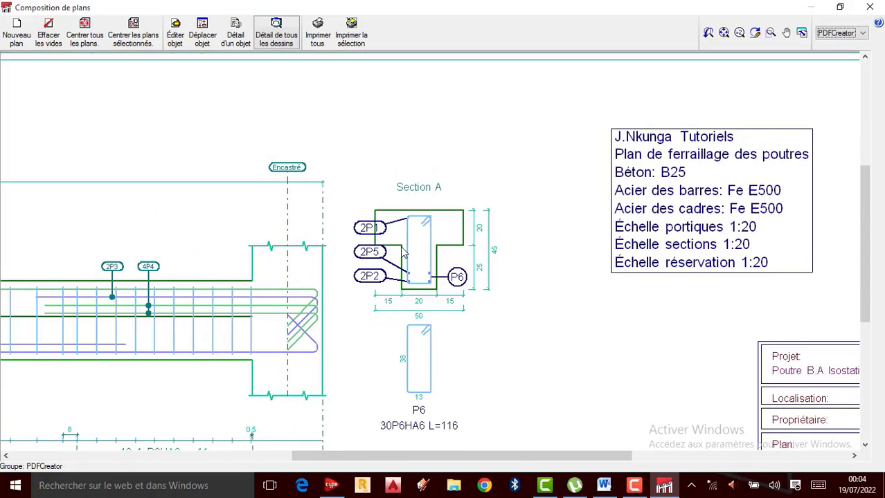
Step: Examine the materials and scales note and the bar schedule with diameters, lengths and steel weights on the sheet
{"action": "scroll", "coordinate": [647, 209], "scroll_direction": "up", "scroll_amount": 2}
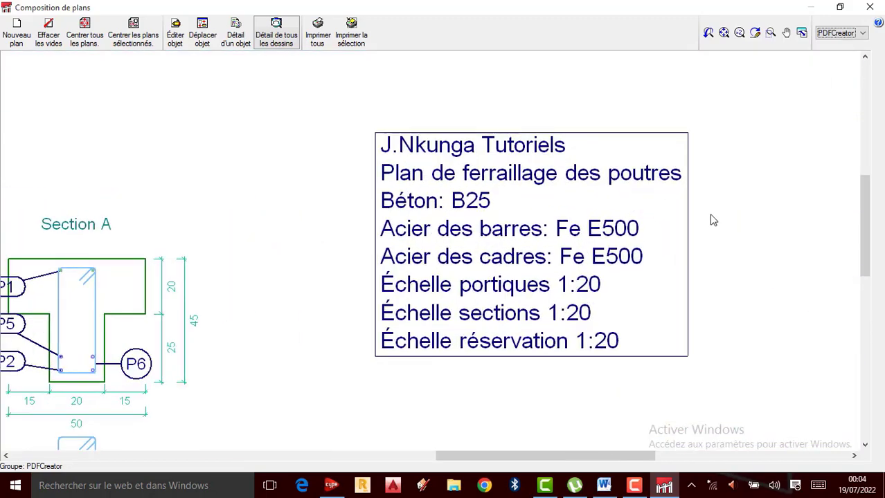
{"action": "scroll", "coordinate": [526, 177], "scroll_direction": "up", "scroll_amount": 1}
{"action": "scroll", "coordinate": [526, 177], "scroll_direction": "down", "scroll_amount": 2}
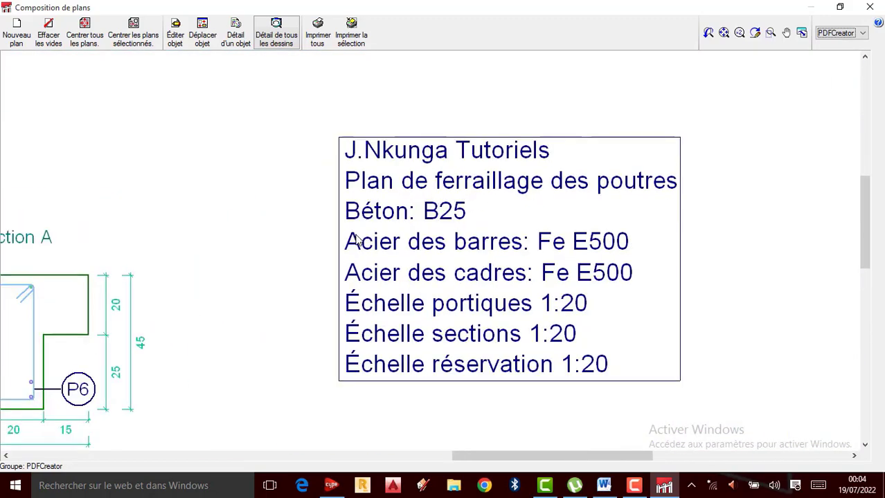
{"action": "scroll", "coordinate": [250, 235], "scroll_direction": "down", "scroll_amount": 1}
{"action": "scroll", "coordinate": [250, 235], "scroll_direction": "down", "scroll_amount": 1}
{"action": "scroll", "coordinate": [651, 189], "scroll_direction": "up", "scroll_amount": 3}
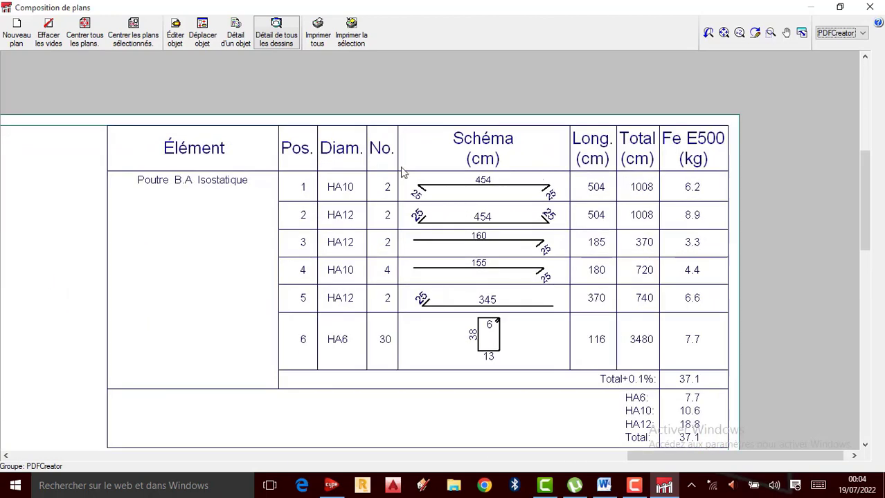
{"action": "scroll", "coordinate": [262, 269], "scroll_direction": "down", "scroll_amount": 1}
{"action": "scroll", "coordinate": [493, 238], "scroll_direction": "up", "scroll_amount": 1}
{"action": "scroll", "coordinate": [313, 281], "scroll_direction": "down", "scroll_amount": 2}
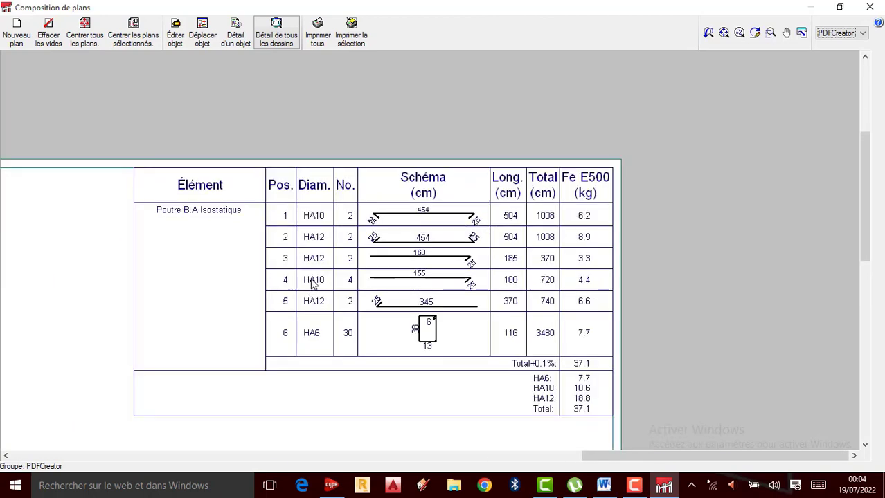
{"action": "scroll", "coordinate": [530, 222], "scroll_direction": "up", "scroll_amount": 1}
{"action": "scroll", "coordinate": [401, 198], "scroll_direction": "down", "scroll_amount": 3}
{"action": "scroll", "coordinate": [352, 229], "scroll_direction": "down", "scroll_amount": 2}
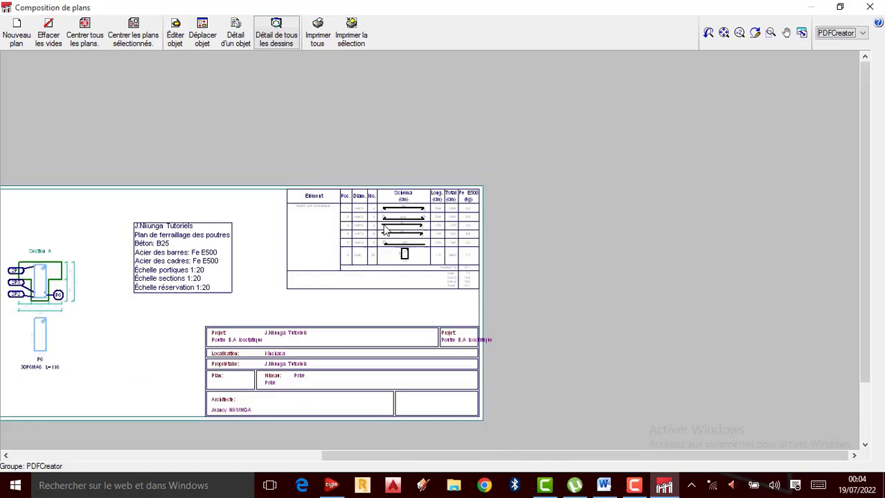
Step: Check the project, location, owner, level and architect entries in the sheet's title block
{"action": "scroll", "coordinate": [242, 377], "scroll_direction": "up", "scroll_amount": 2}
{"action": "scroll", "coordinate": [301, 320], "scroll_direction": "up", "scroll_amount": 1}
{"action": "scroll", "coordinate": [310, 340], "scroll_direction": "down", "scroll_amount": 2}
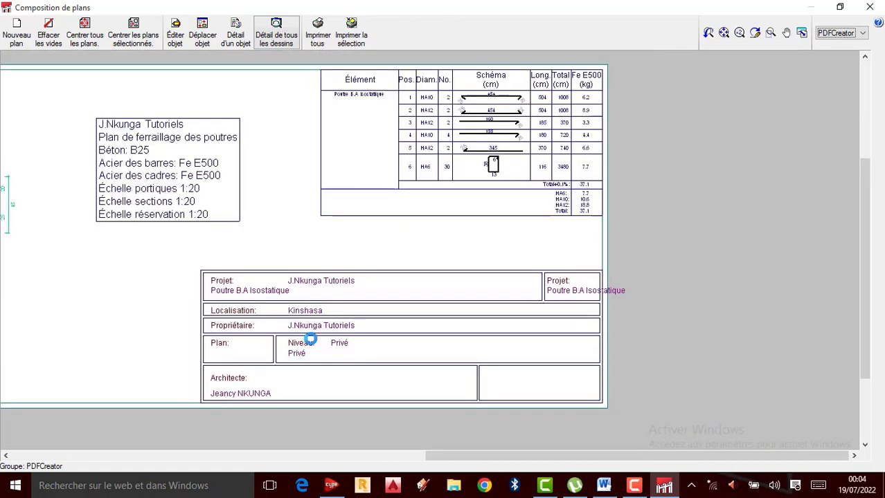
{"action": "scroll", "coordinate": [251, 387], "scroll_direction": "up", "scroll_amount": 2}
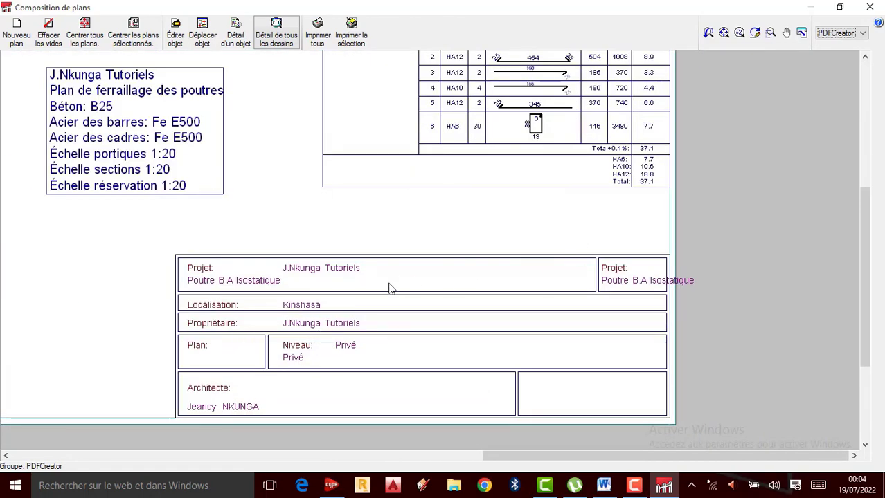
{"action": "scroll", "coordinate": [370, 326], "scroll_direction": "up", "scroll_amount": 1}
{"action": "scroll", "coordinate": [456, 333], "scroll_direction": "down", "scroll_amount": 2}
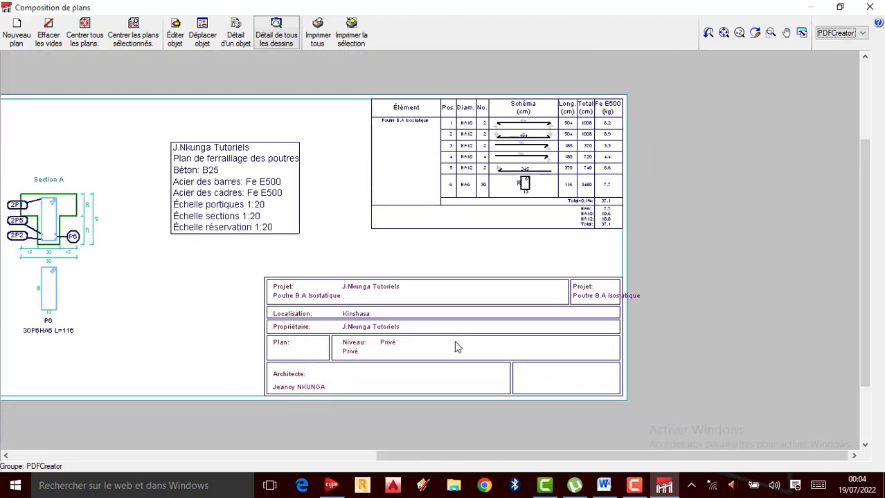
Step: Review the bar schedule's shapes, lengths and steel weights beside the title block on the composed sheet
{"action": "scroll", "coordinate": [455, 346], "scroll_direction": "down", "scroll_amount": 2}
{"action": "scroll", "coordinate": [445, 253], "scroll_direction": "up", "scroll_amount": 3}
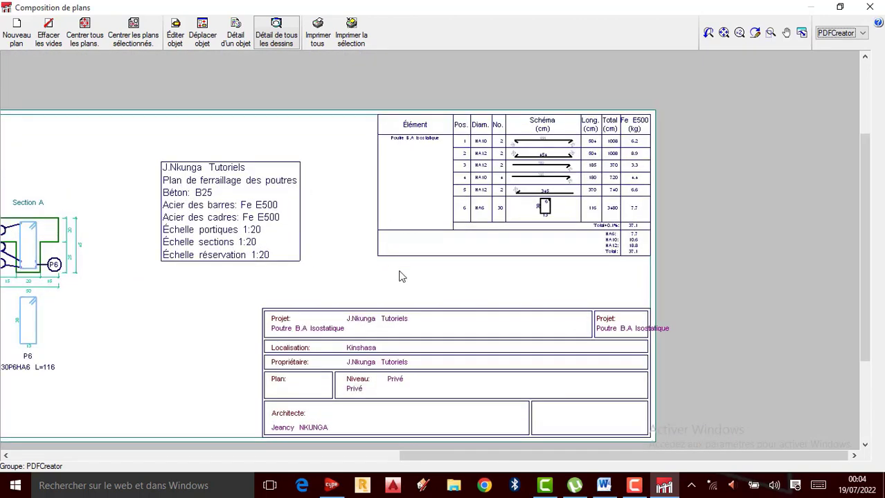
{"action": "scroll", "coordinate": [488, 152], "scroll_direction": "up", "scroll_amount": 4}
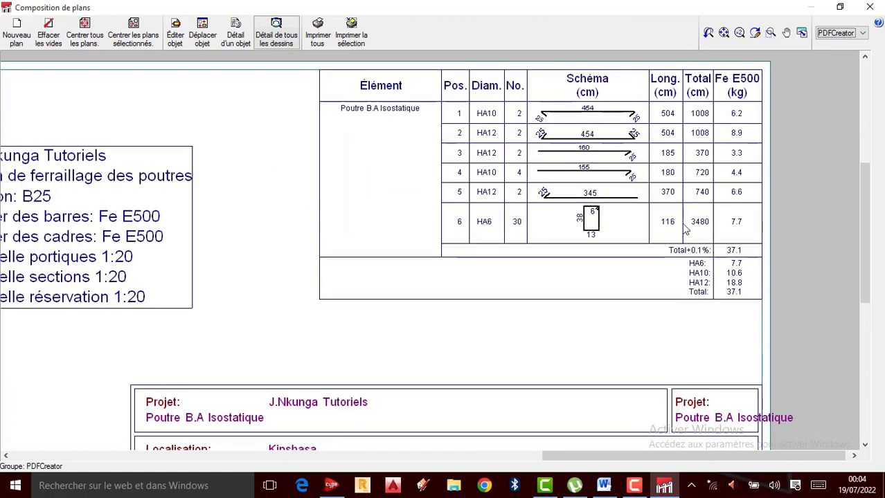
{"action": "scroll", "coordinate": [685, 230], "scroll_direction": "down", "scroll_amount": 2}
{"action": "scroll", "coordinate": [618, 236], "scroll_direction": "up", "scroll_amount": 3}
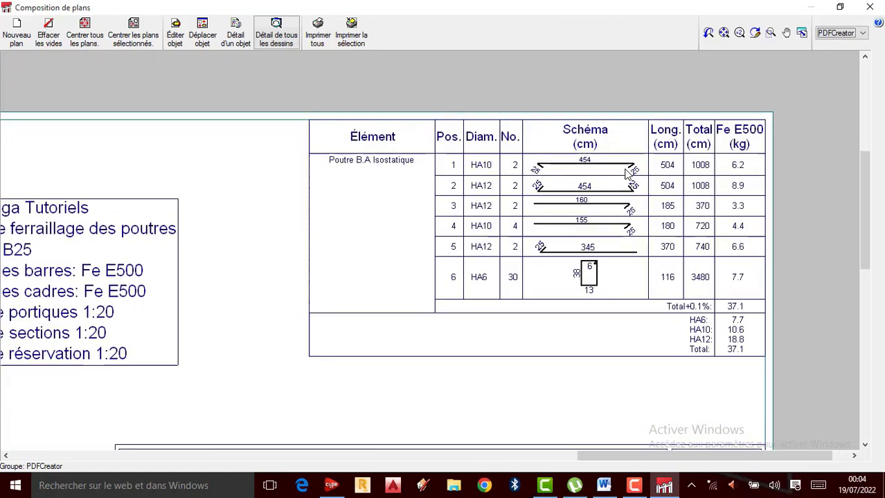
Step: Inspect the P3 and P4 bar anchorages at the fixed support, the end-zone stirrups and Section A with the P6 stirrup
{"action": "scroll", "coordinate": [627, 173], "scroll_direction": "down", "scroll_amount": 3}
{"action": "scroll", "coordinate": [223, 308], "scroll_direction": "up", "scroll_amount": 3}
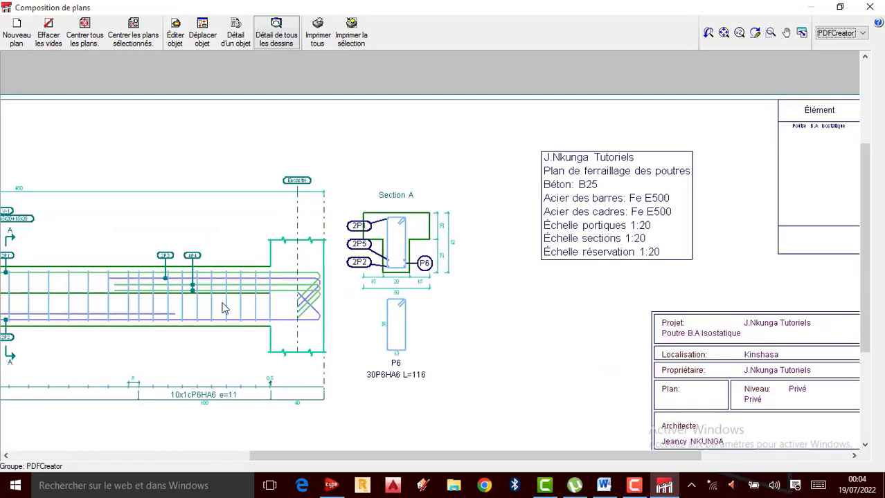
{"action": "scroll", "coordinate": [236, 312], "scroll_direction": "up", "scroll_amount": 3}
{"action": "scroll", "coordinate": [395, 207], "scroll_direction": "down", "scroll_amount": 2}
{"action": "scroll", "coordinate": [389, 248], "scroll_direction": "up", "scroll_amount": 2}
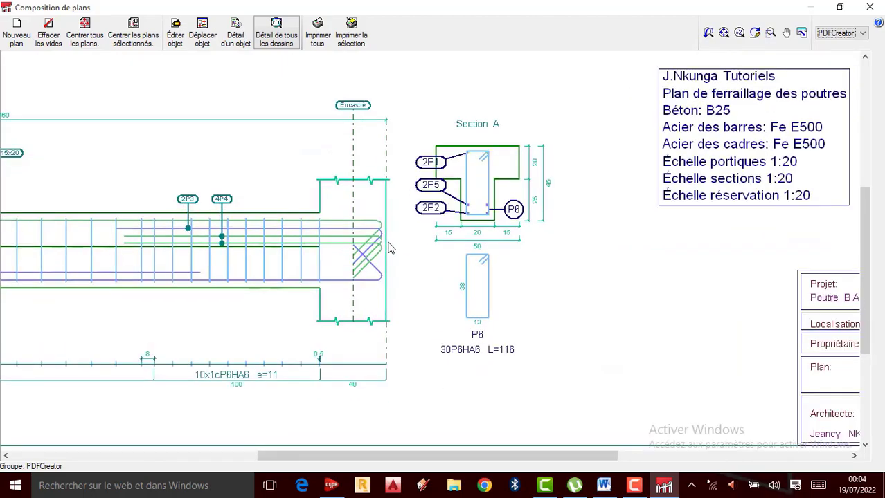
{"action": "scroll", "coordinate": [569, 310], "scroll_direction": "down", "scroll_amount": 3}
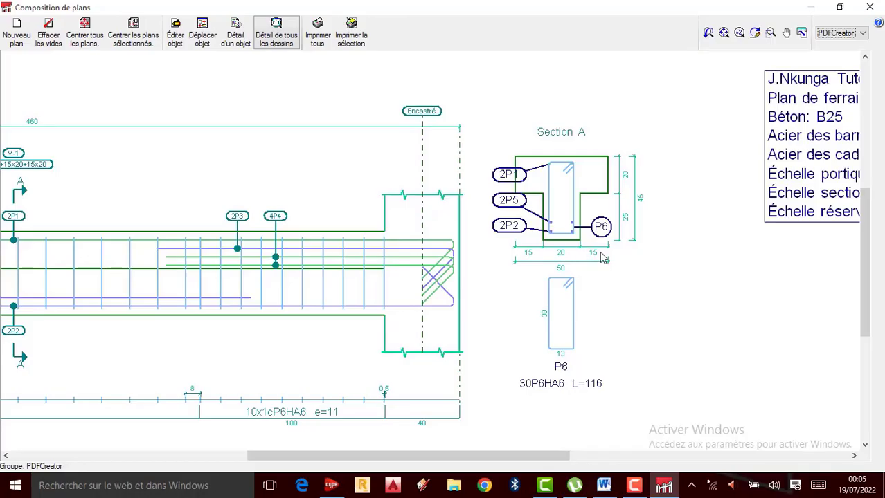
{"action": "scroll", "coordinate": [611, 269], "scroll_direction": "down", "scroll_amount": 2}
{"action": "scroll", "coordinate": [451, 273], "scroll_direction": "up", "scroll_amount": 3}
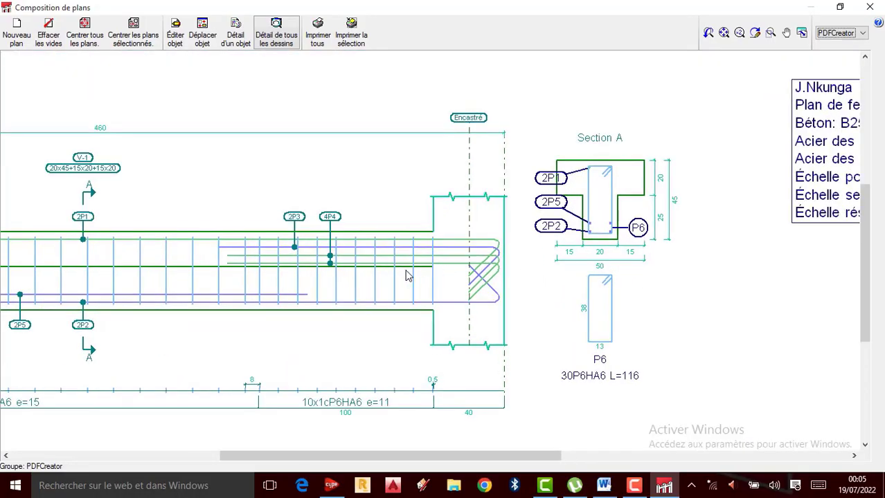
{"action": "scroll", "coordinate": [407, 275], "scroll_direction": "up", "scroll_amount": 1}
{"action": "scroll", "coordinate": [387, 268], "scroll_direction": "up", "scroll_amount": 1}
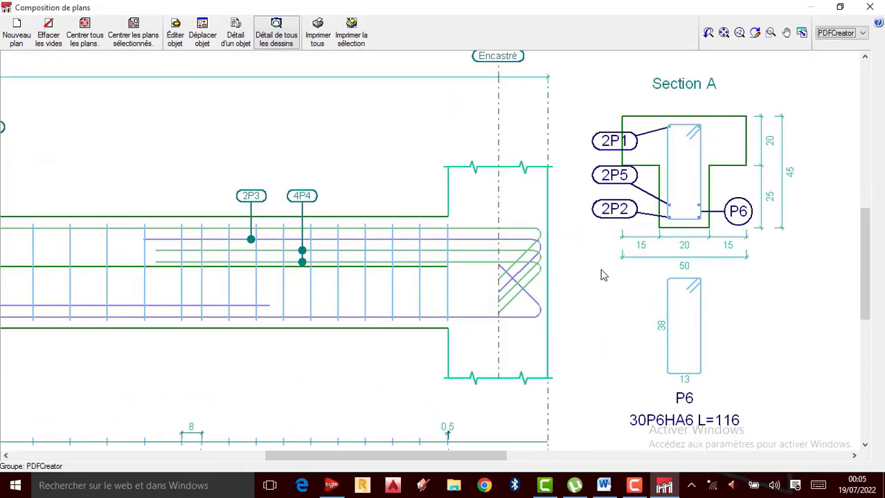
{"action": "left_click", "coordinate": [633, 486]}
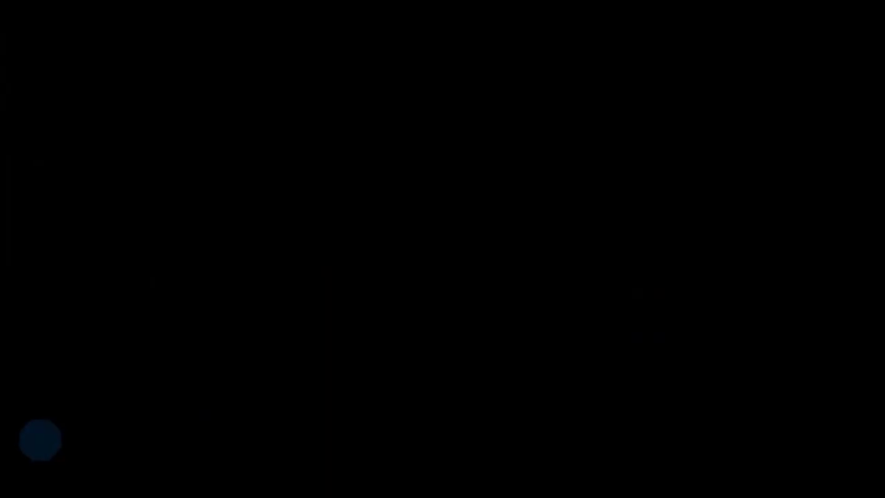